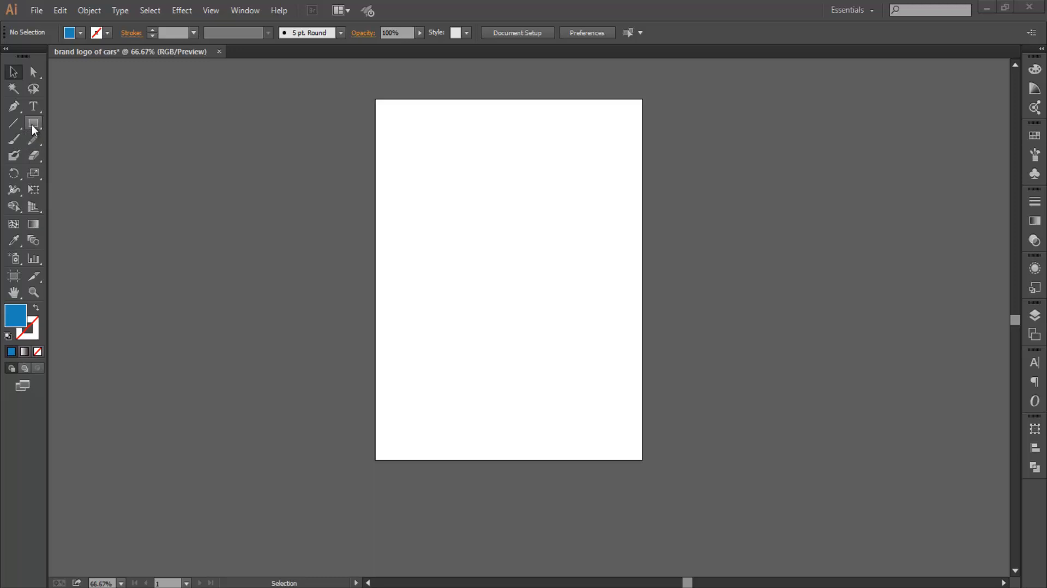
Draw a blue circle about 483 pt in diameter with the Ellipse tool, centred across the upper part of the artboard.
click(32, 125)
click(75, 155)
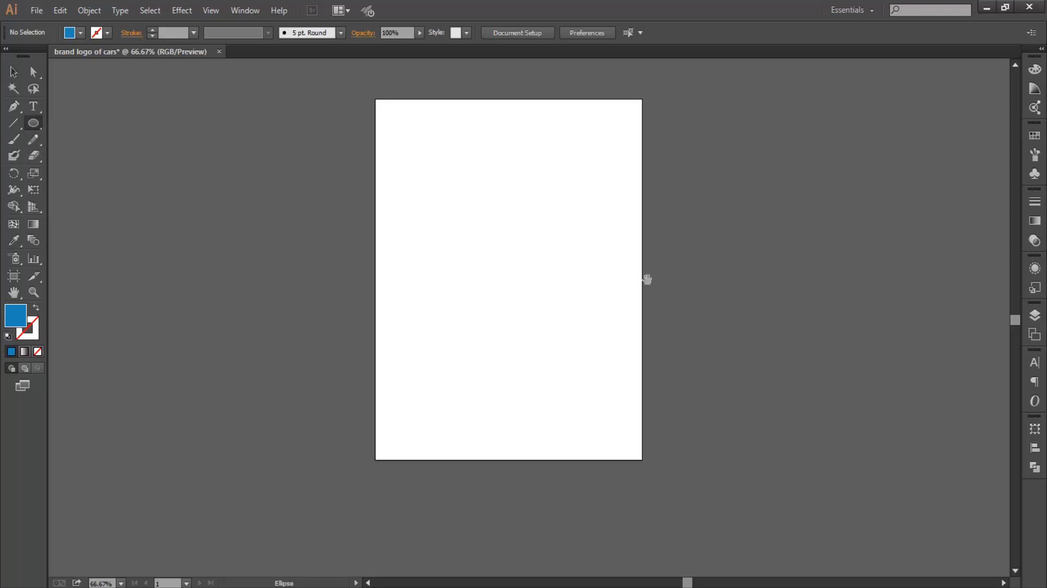
scroll(549, 271, right, 1)
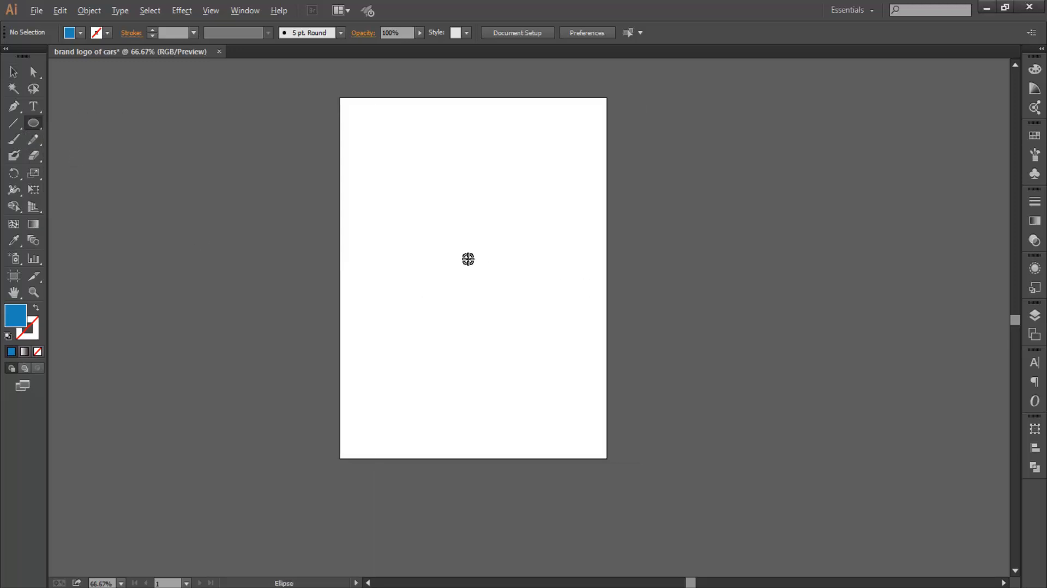
drag(467, 256, 545, 368)
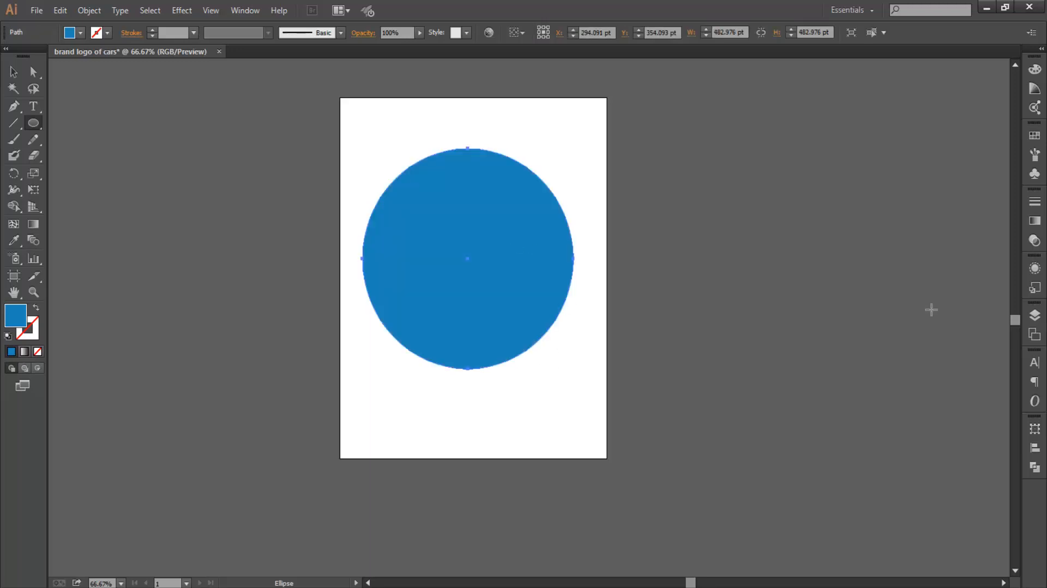
Fill the circle with the white-to-black gradient and set the gradient type to Radial.
click(1034, 221)
click(883, 213)
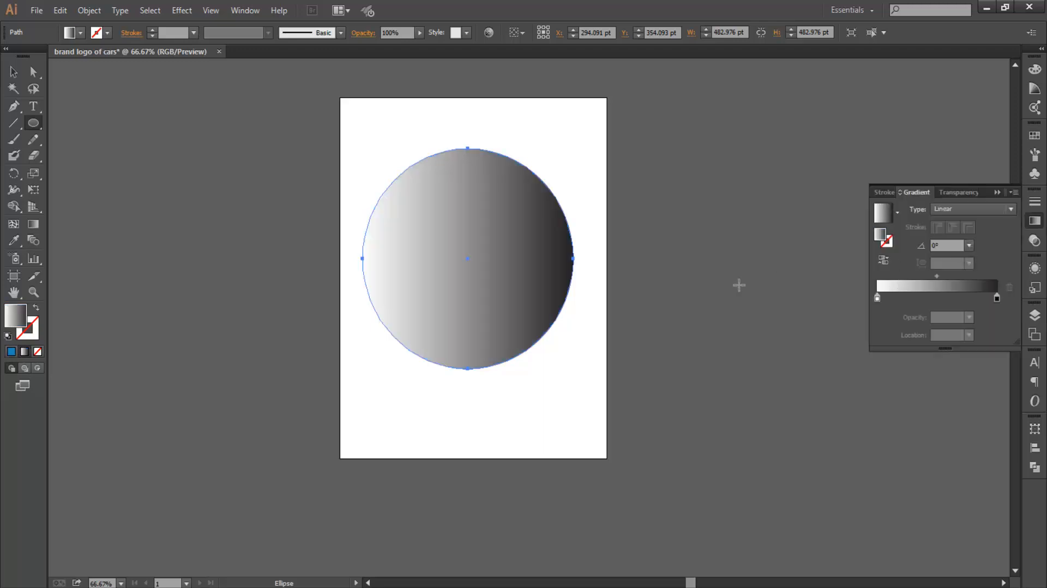
click(964, 211)
click(963, 238)
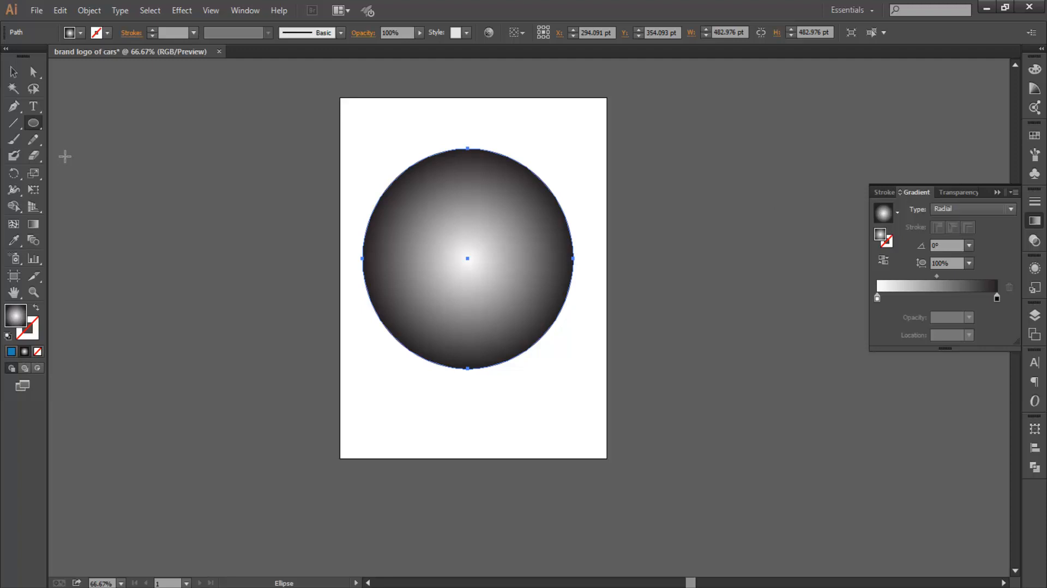
Stretch the radial gradient well beyond the circle's edge and shift its midpoint outward for a white centre with a light grey rim.
click(33, 223)
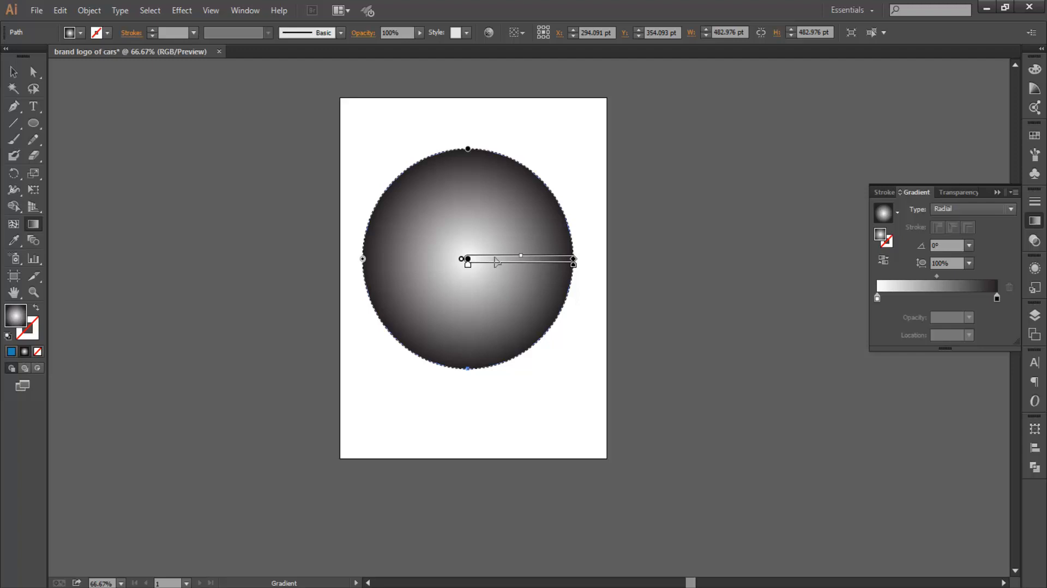
mouse_move(574, 260)
mouse_down()
mouse_move(679, 259)
mouse_move(635, 260)
mouse_up()
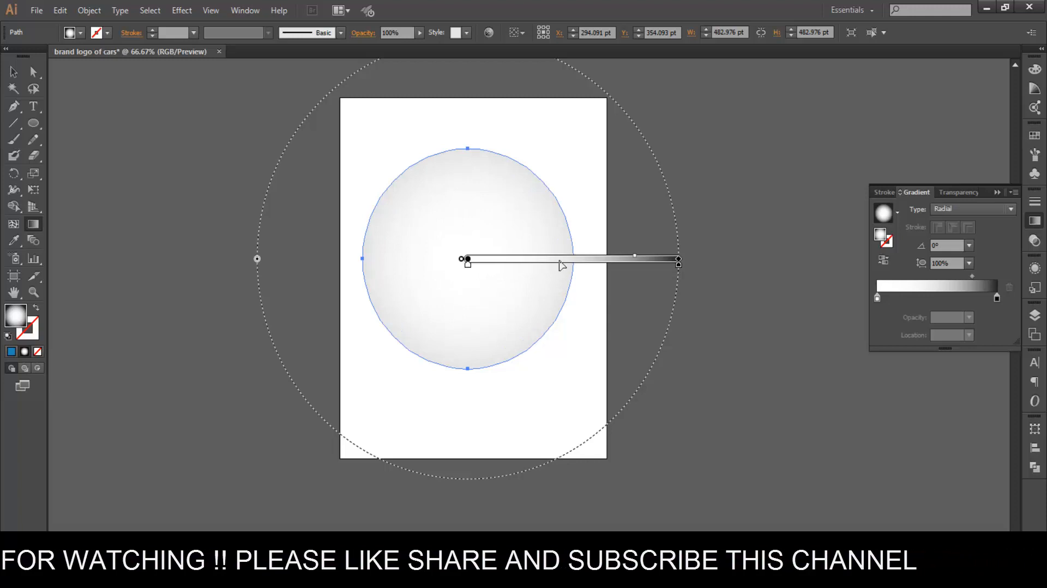
mouse_move(635, 260)
mouse_down()
mouse_move(622, 260)
mouse_move(639, 262)
mouse_up()
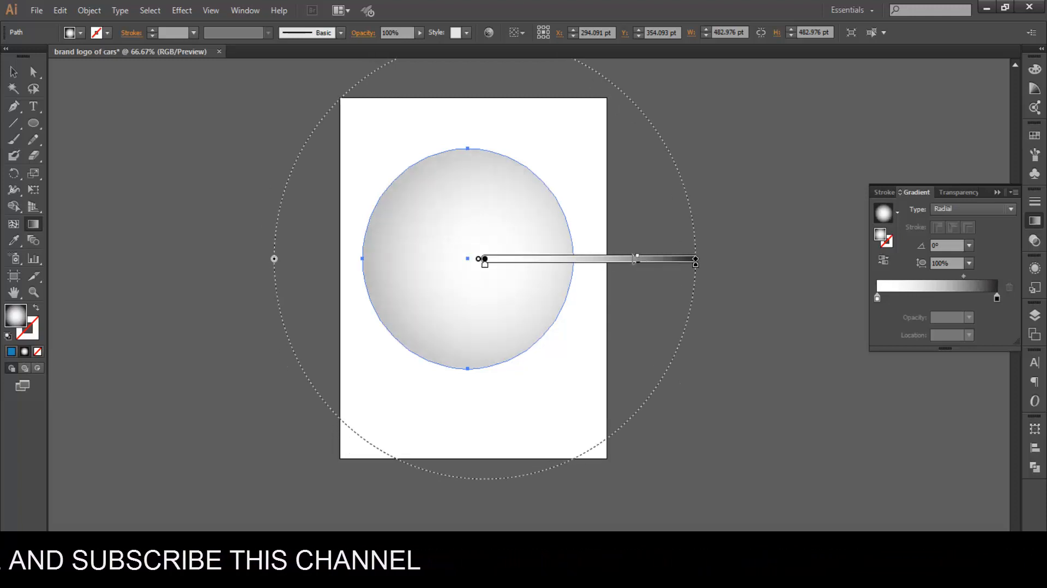
drag(484, 261, 472, 261)
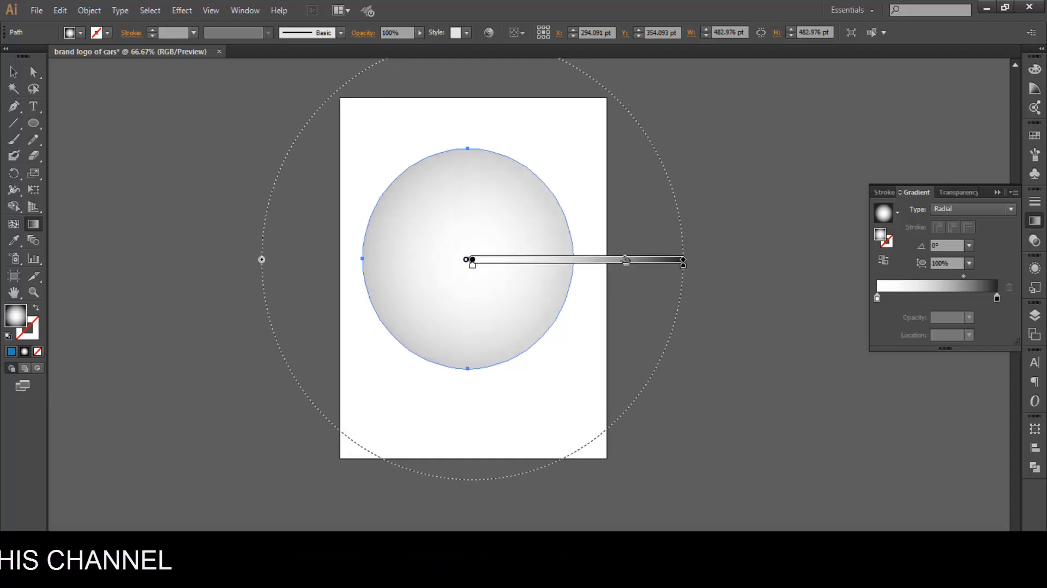
click(14, 71)
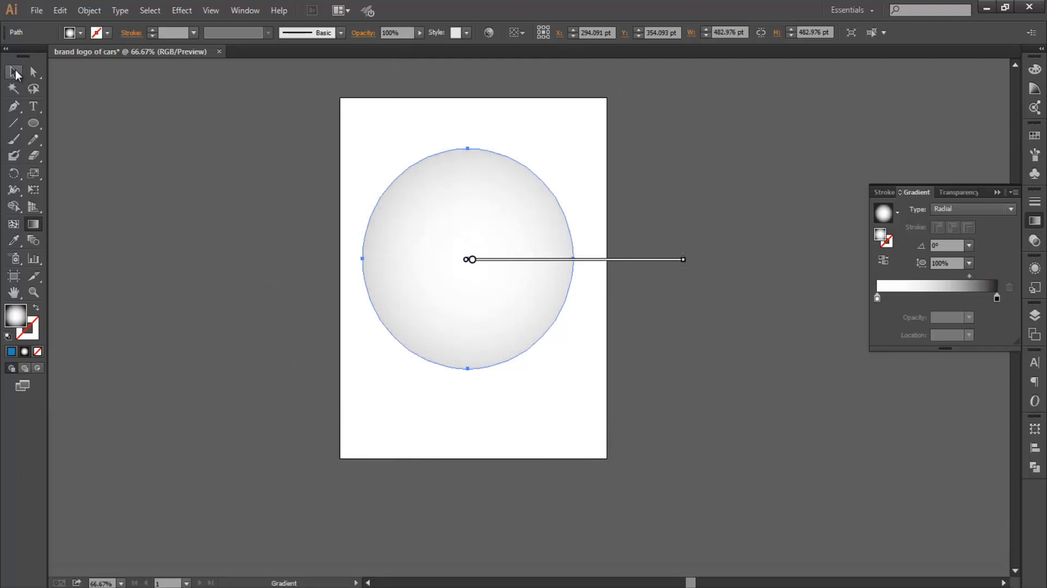
click(220, 225)
Create a concentric copy of the circle scaled uniformly to 94%.
click(448, 235)
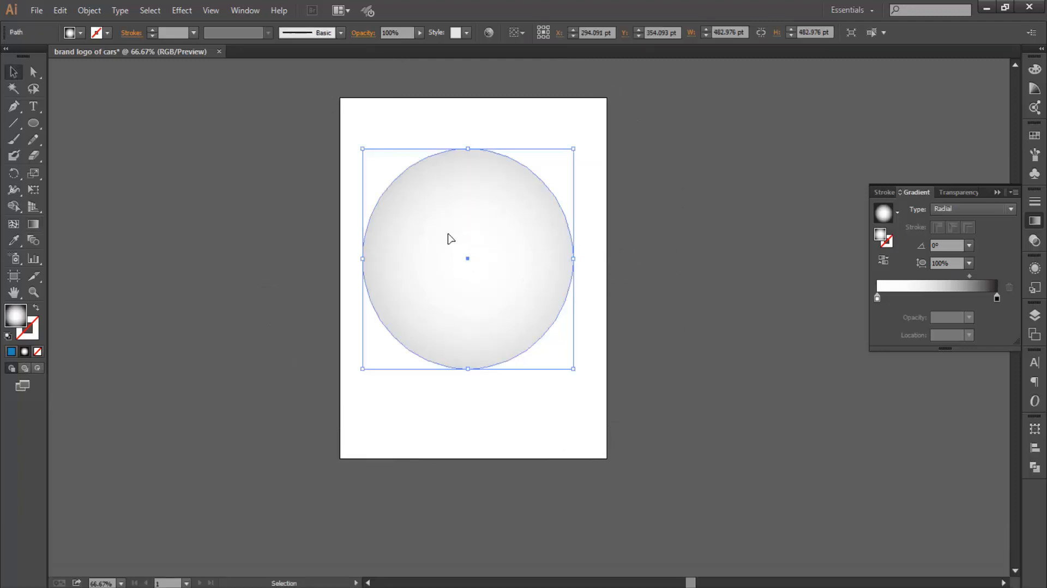
right_click(447, 234)
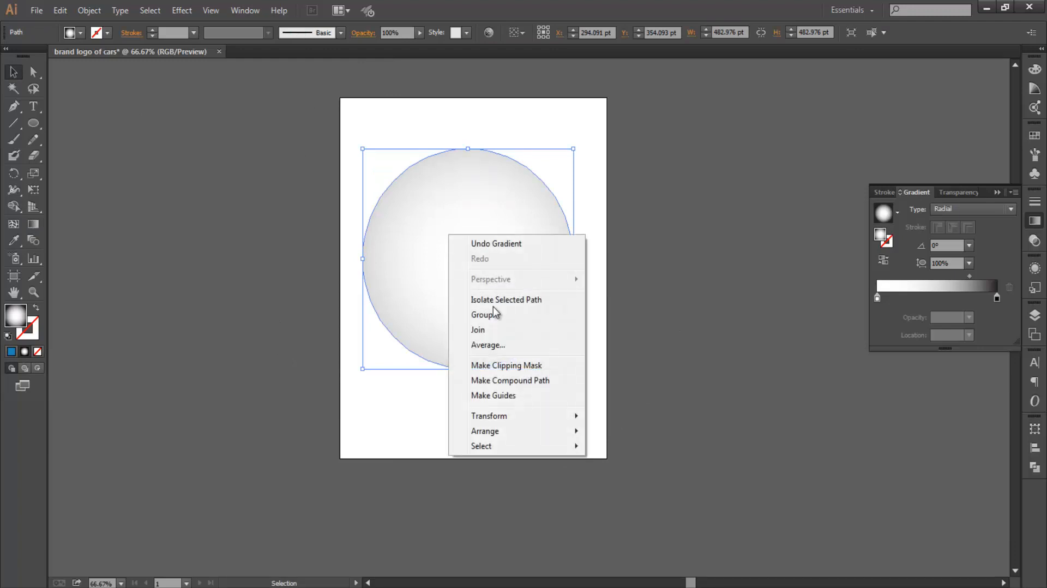
mouse_move(523, 416)
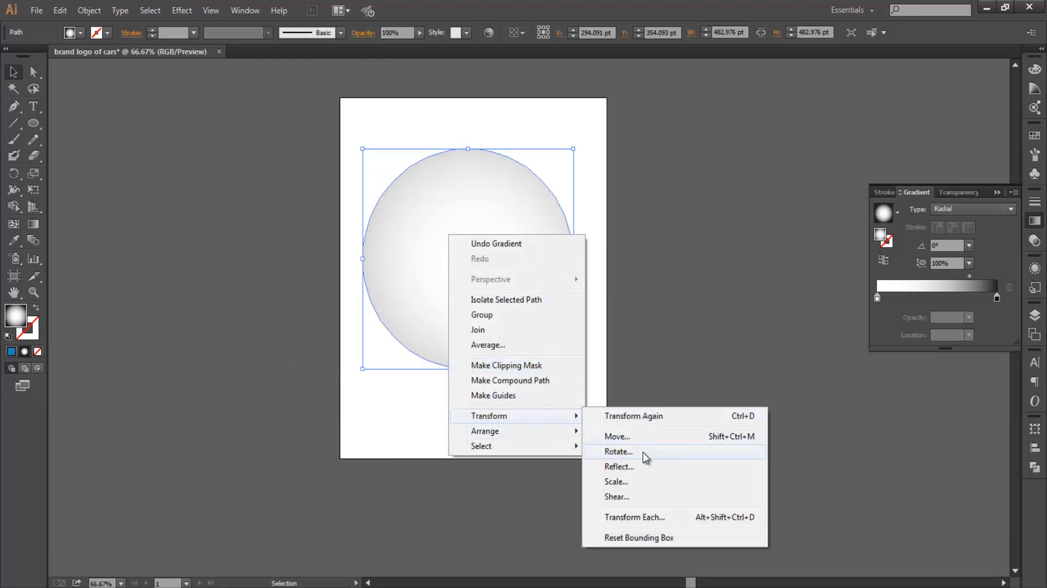
click(624, 482)
click(702, 306)
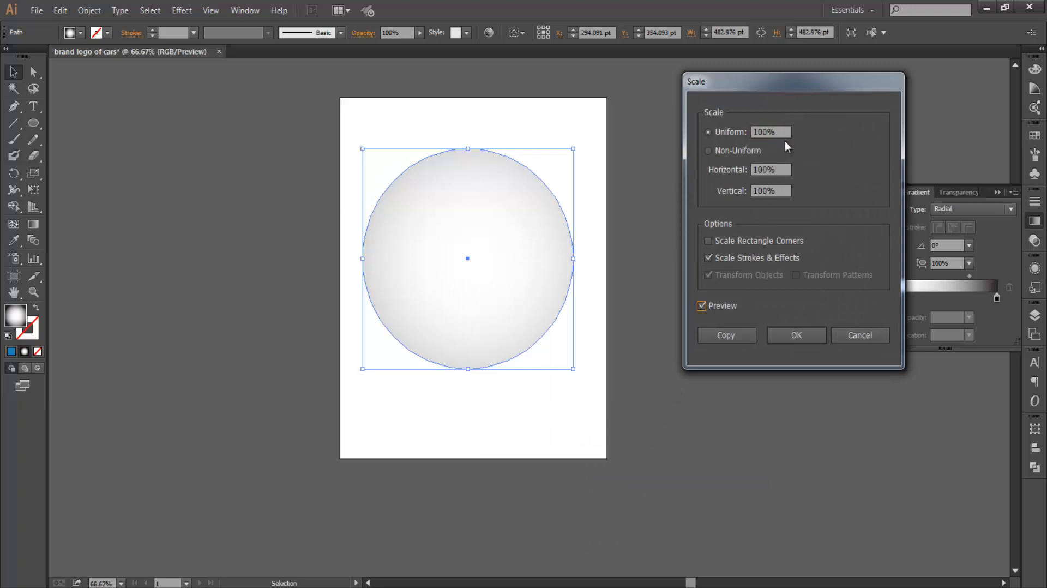
double_click(769, 131)
text(93)
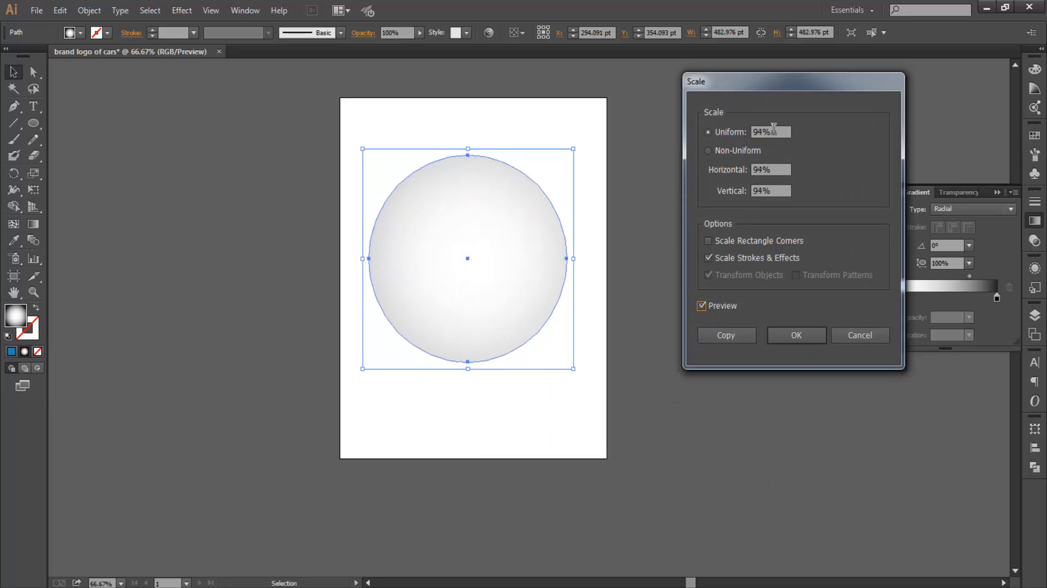
click(739, 341)
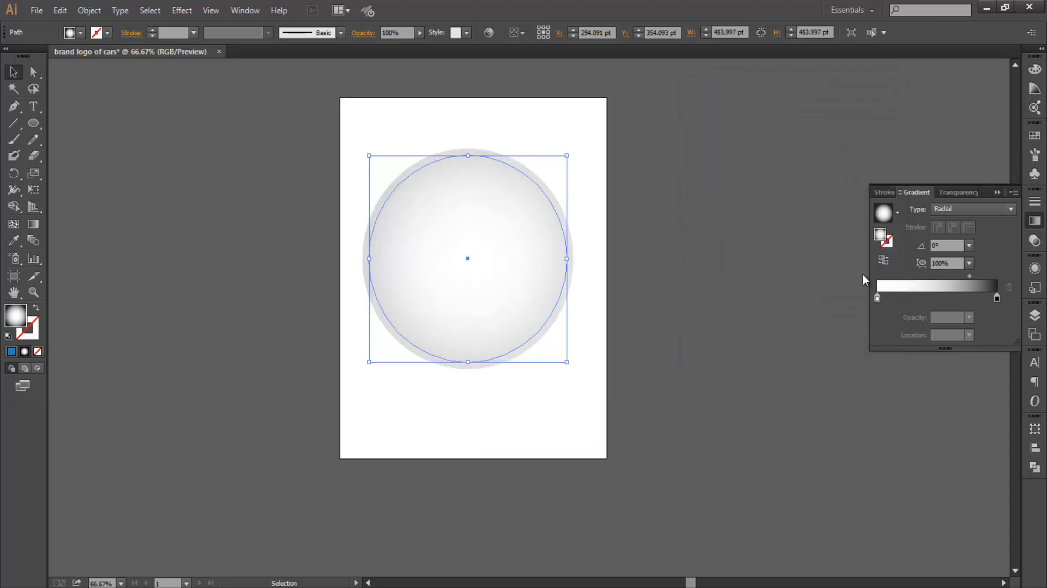
Recolour the inner circle's gradient stops with the navy and medium blue swatches, and reverse the gradient to put the lighter blue in the centre.
double_click(878, 300)
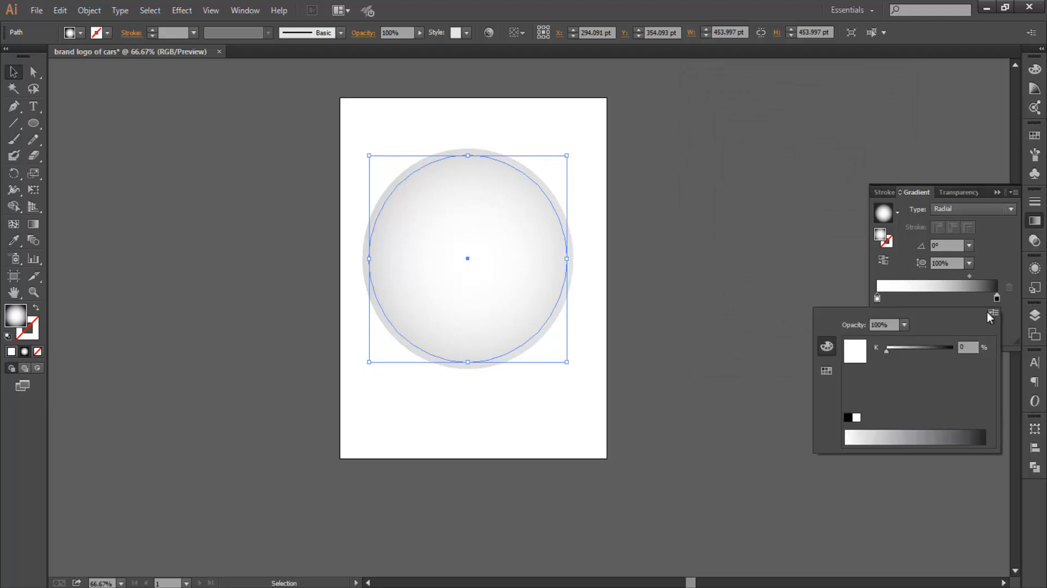
click(991, 313)
click(926, 331)
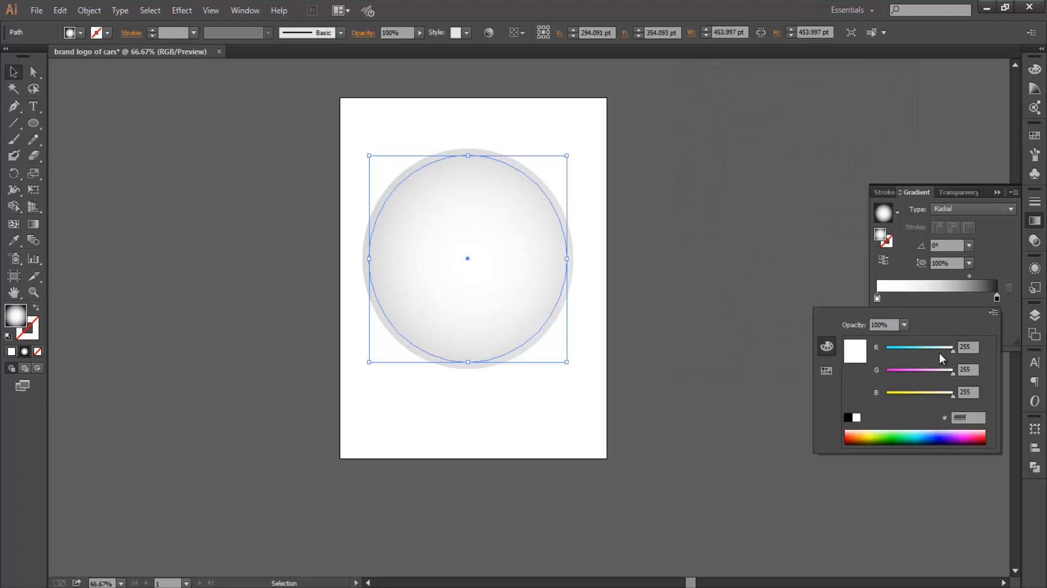
click(818, 373)
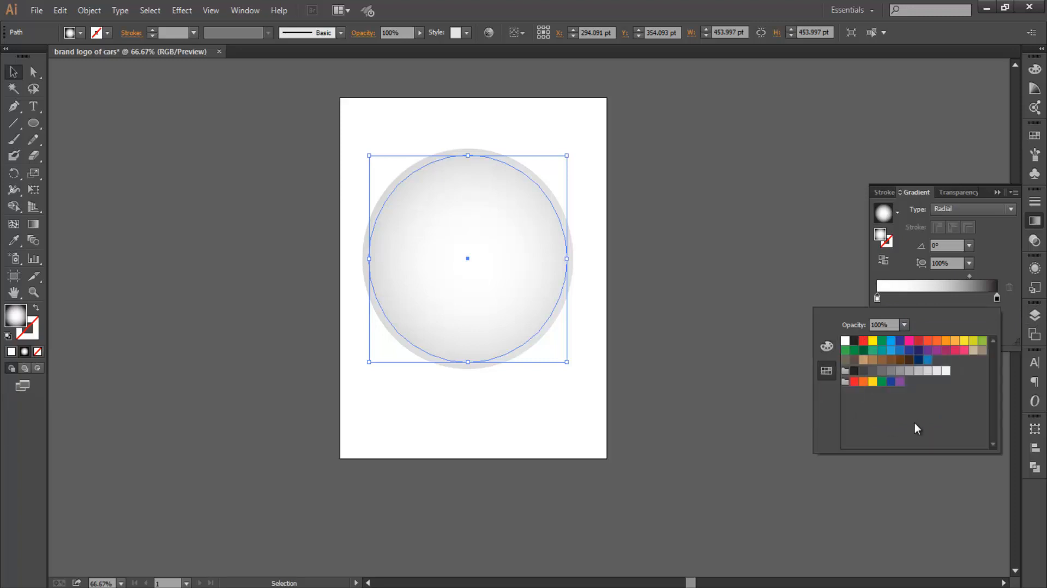
click(918, 360)
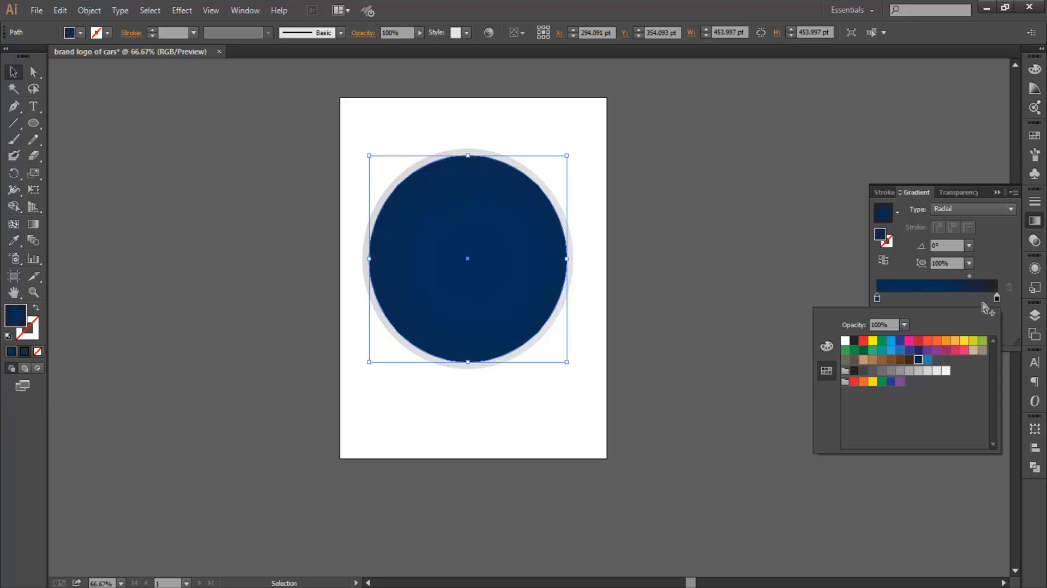
click(998, 299)
double_click(997, 299)
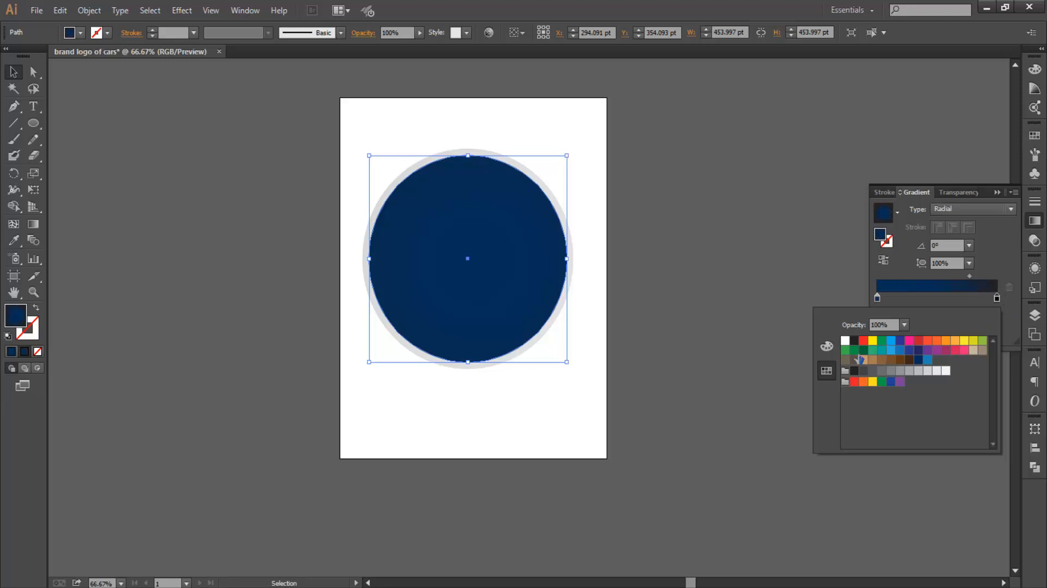
click(928, 360)
click(725, 242)
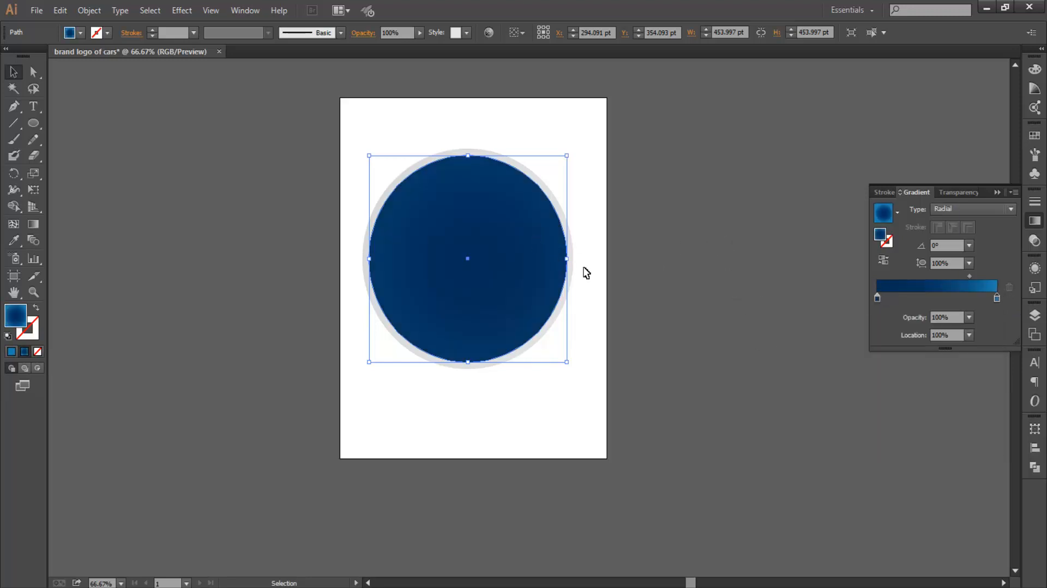
click(883, 261)
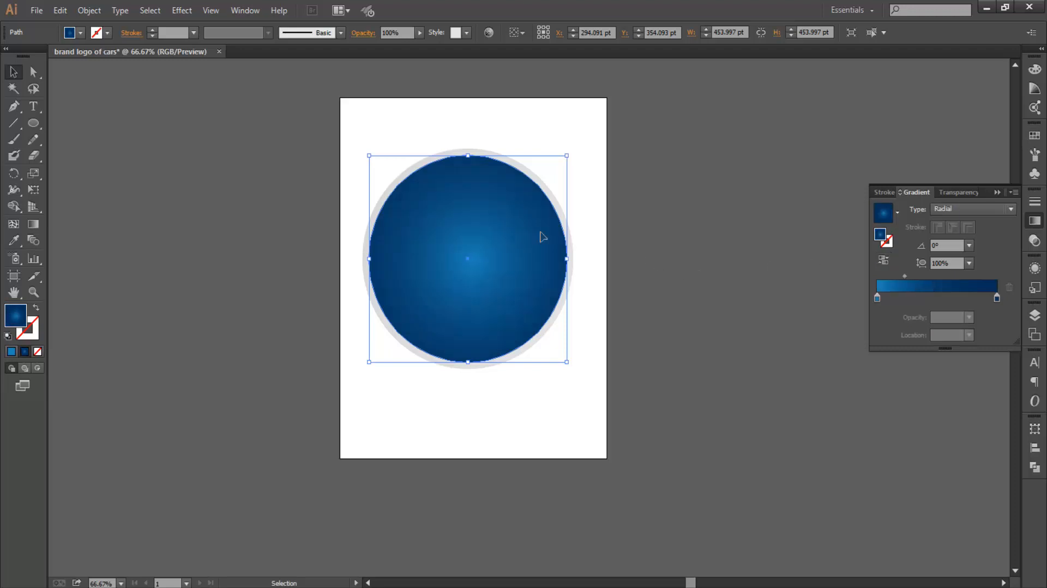
Redraw the inner circle's radial gradient from its centre to just past its edge, and move the gradient midpoint outward to about halfway.
key(g)
drag(444, 219, 532, 329)
drag(448, 246, 562, 339)
drag(466, 235, 594, 286)
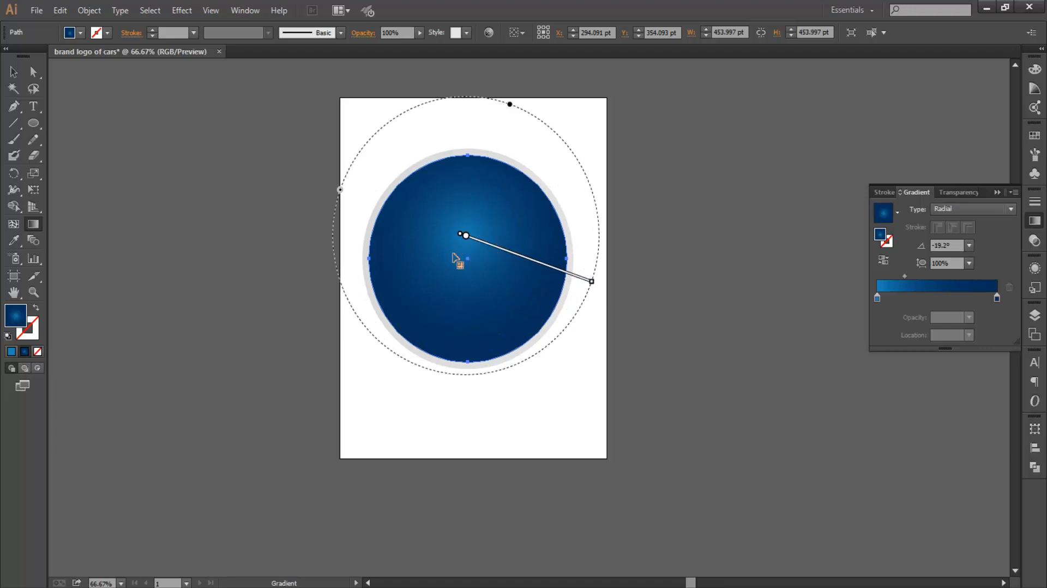
mouse_move(452, 253)
mouse_down()
mouse_move(547, 276)
mouse_move(645, 272)
mouse_up()
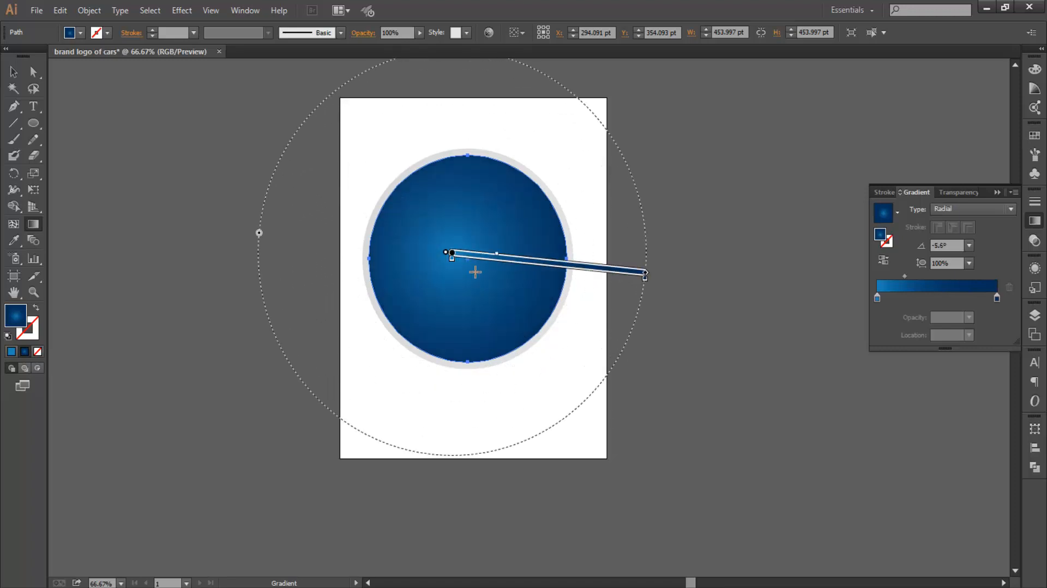
drag(475, 271, 672, 284)
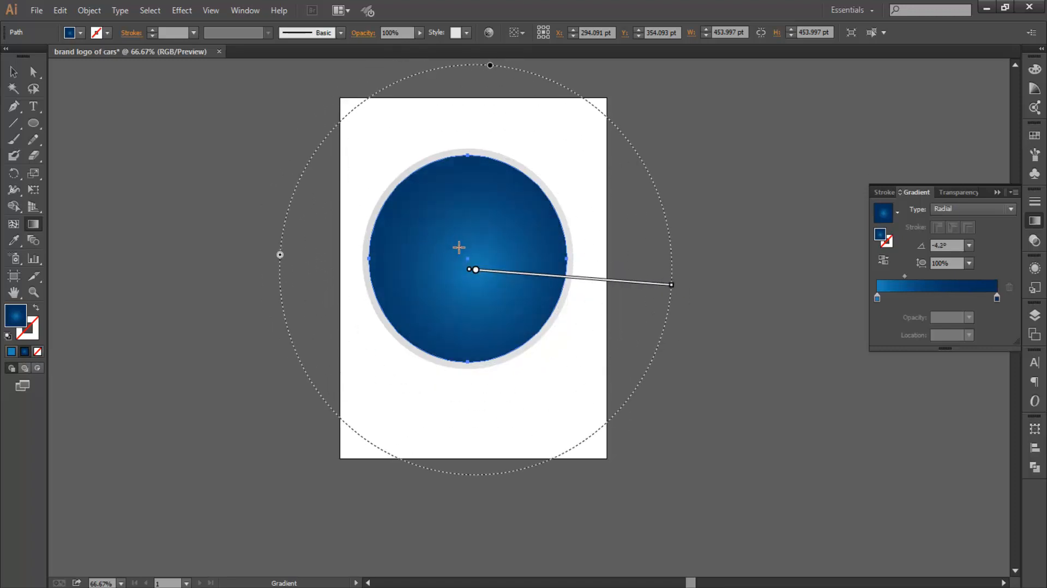
mouse_move(470, 259)
mouse_down()
mouse_move(582, 278)
mouse_move(578, 267)
mouse_up()
drag(497, 260, 534, 266)
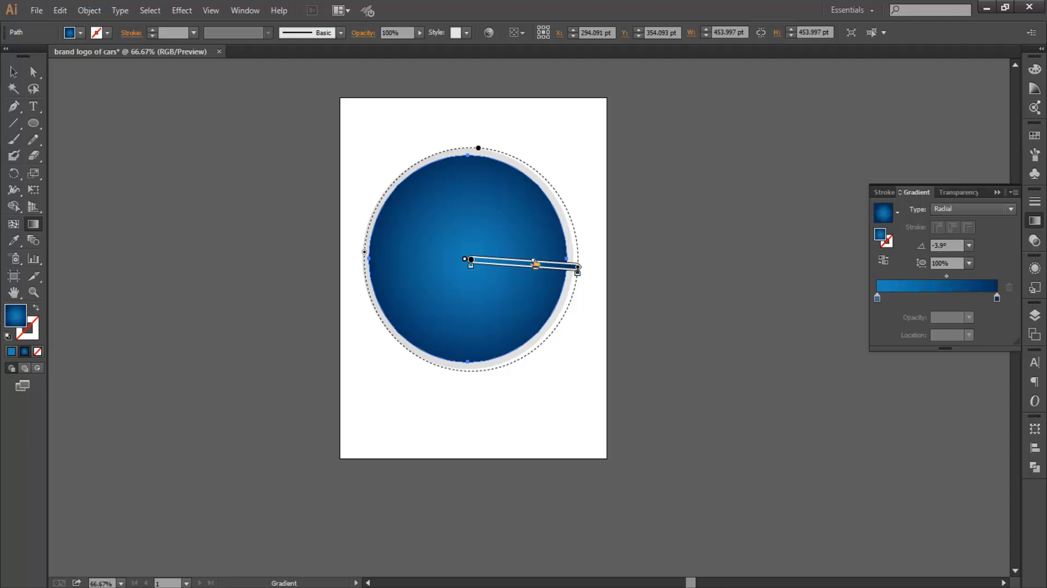
click(13, 71)
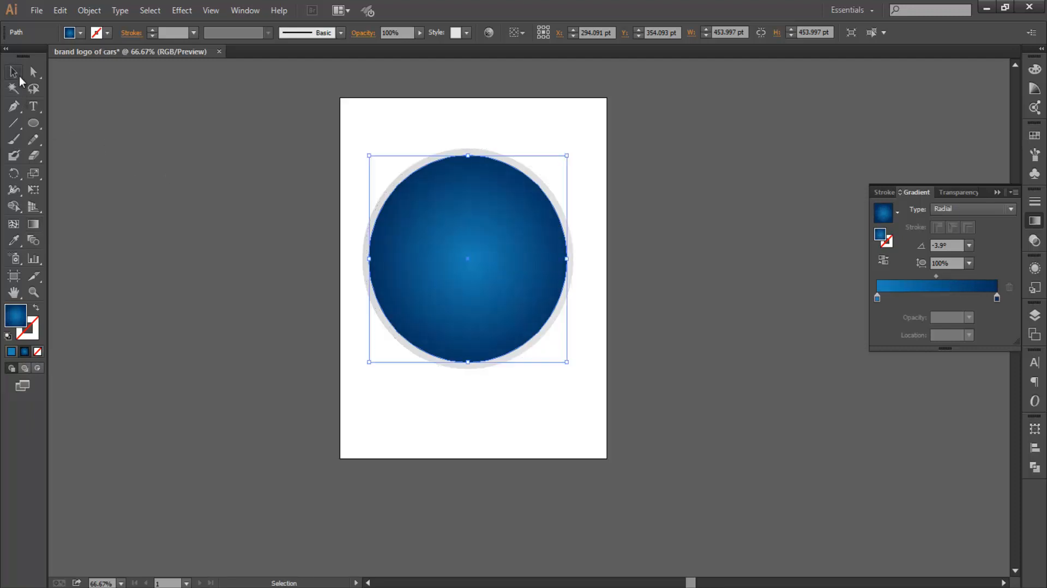
click(180, 208)
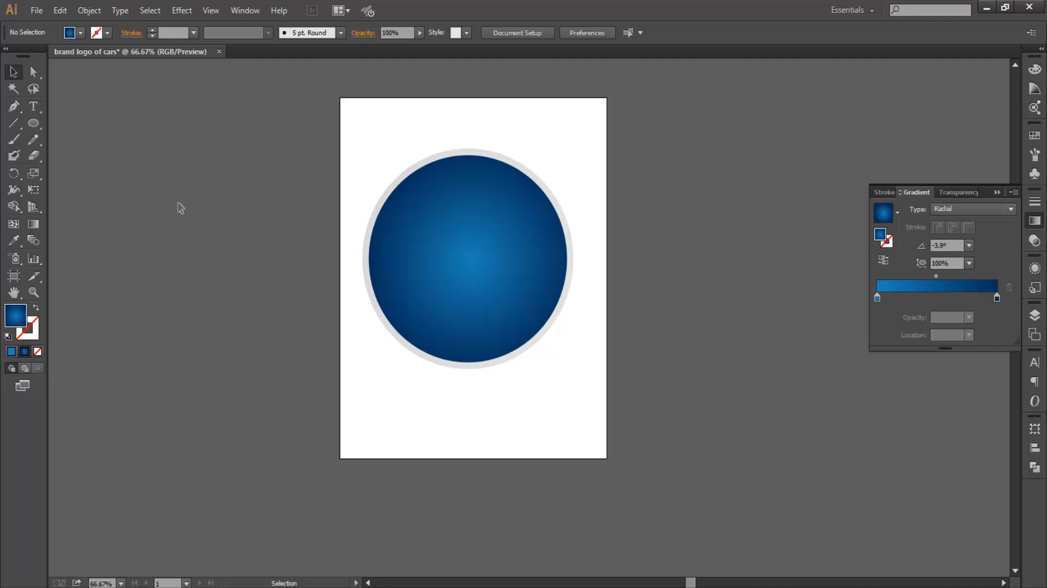
Create a concentric copy of the blue circle scaled uniformly to 82%.
key(space)
drag(552, 255, 469, 257)
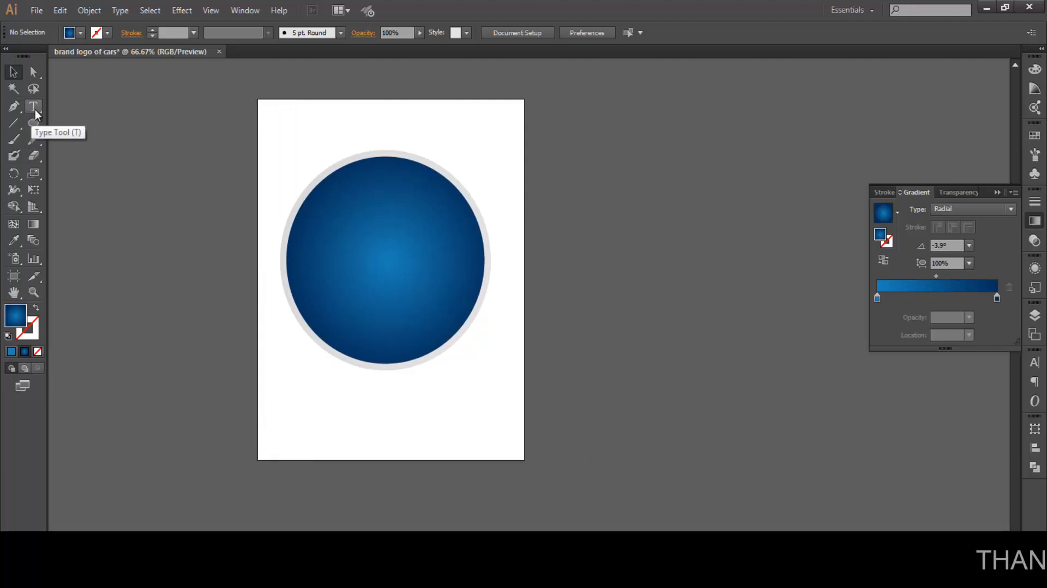
right_click(343, 254)
mouse_move(419, 435)
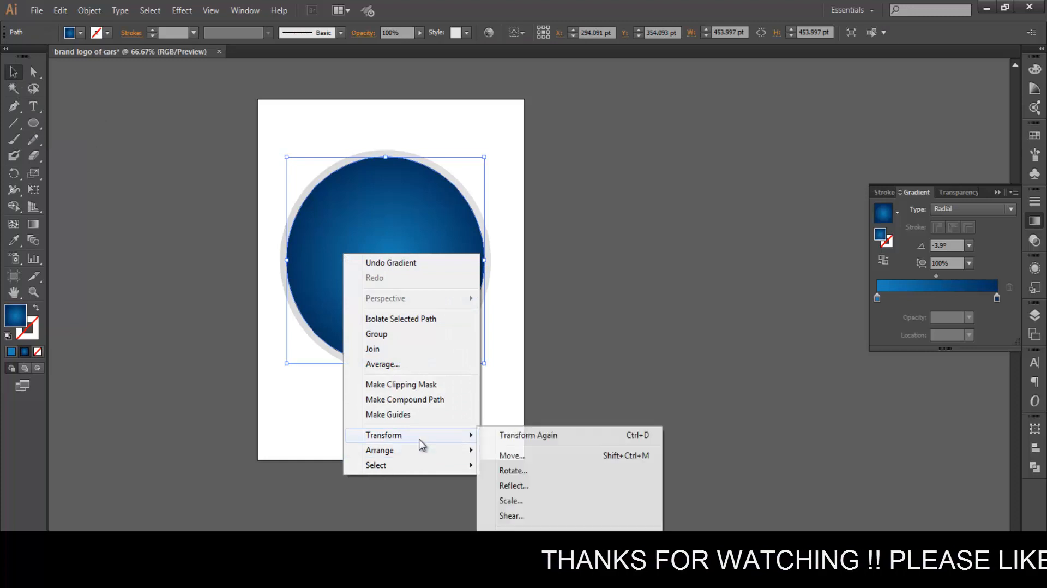
click(524, 499)
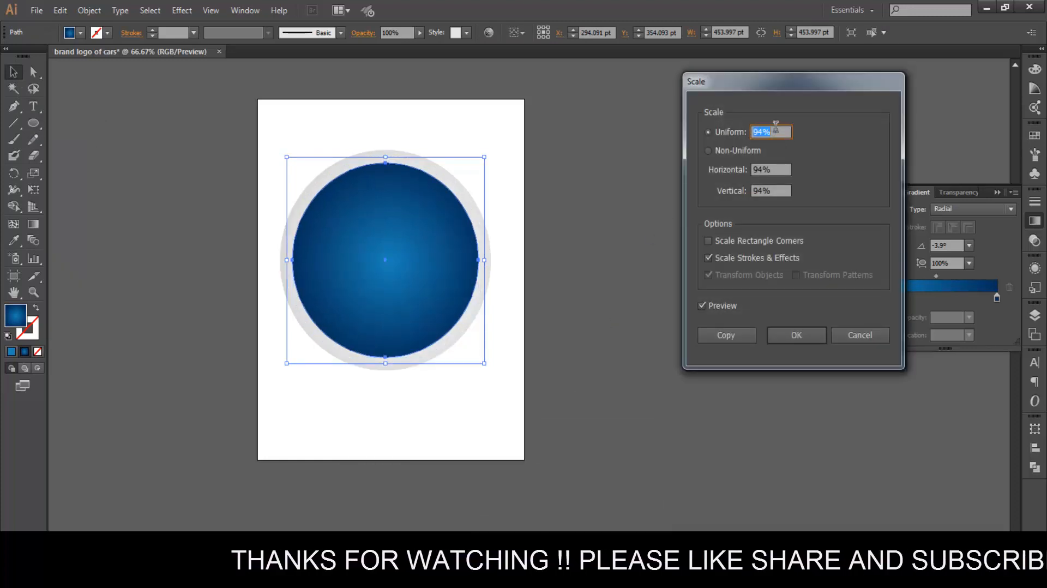
scroll(775, 127, down, 5)
scroll(775, 127, down, 7)
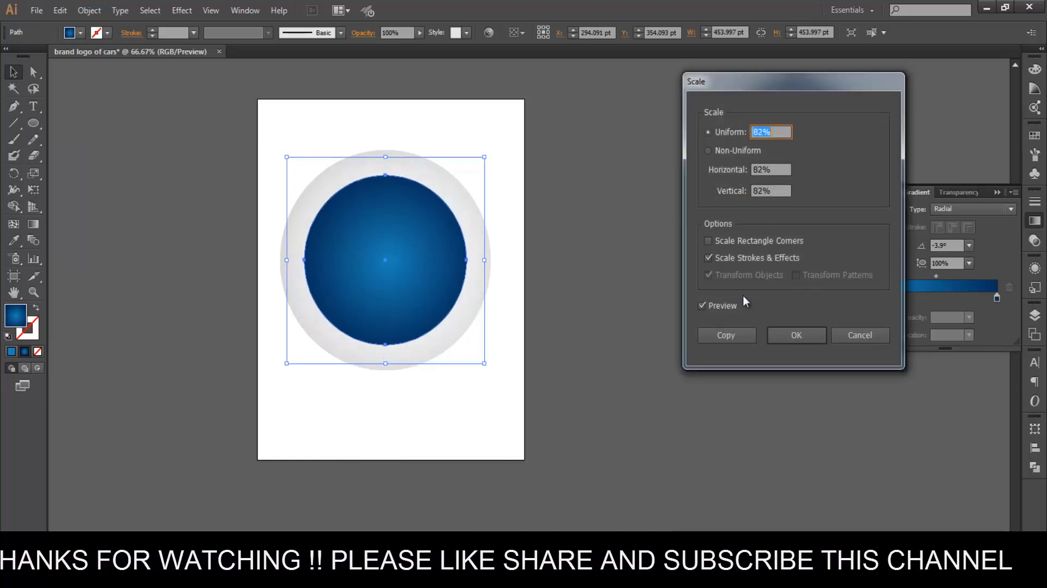
click(727, 337)
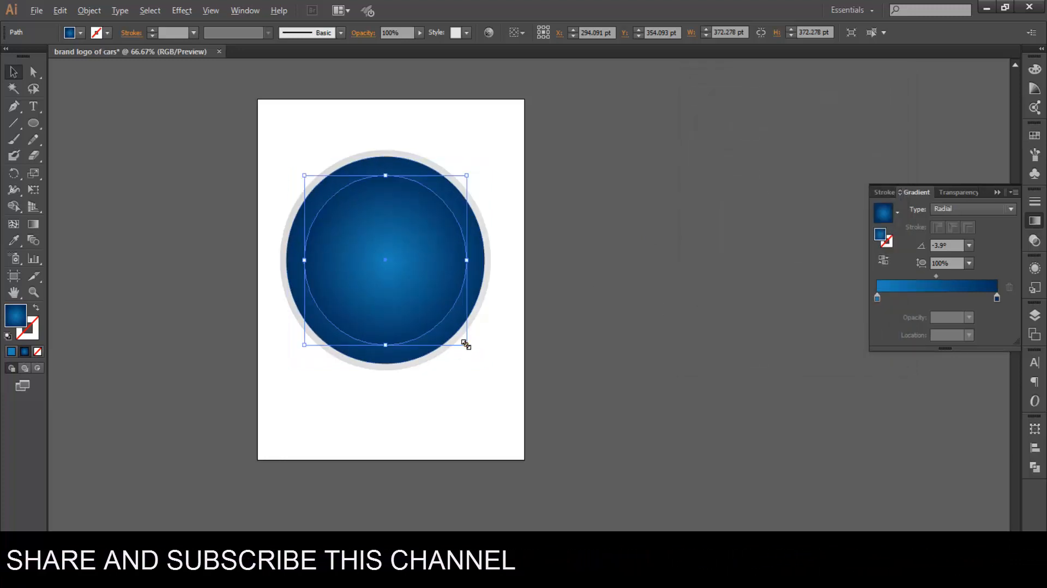
Shrink the smallest blue circle slightly and move it off the artboard onto the empty canvas to its right.
drag(466, 344, 460, 338)
click(657, 150)
drag(432, 254, 745, 246)
drag(655, 239, 542, 219)
click(653, 216)
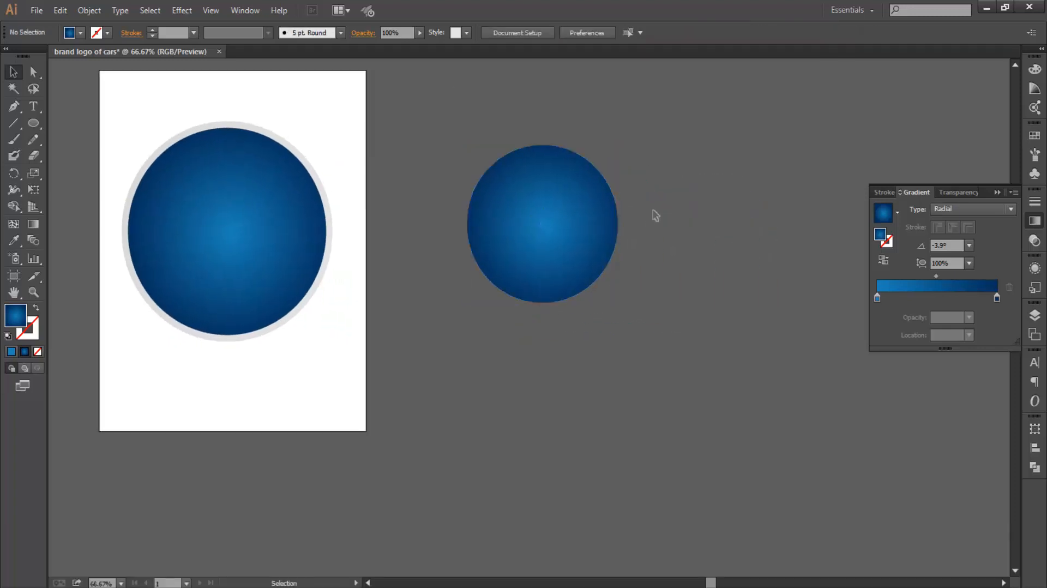
Fill the separate circle beside the artboard with solid white sampled from the artboard's background.
click(570, 210)
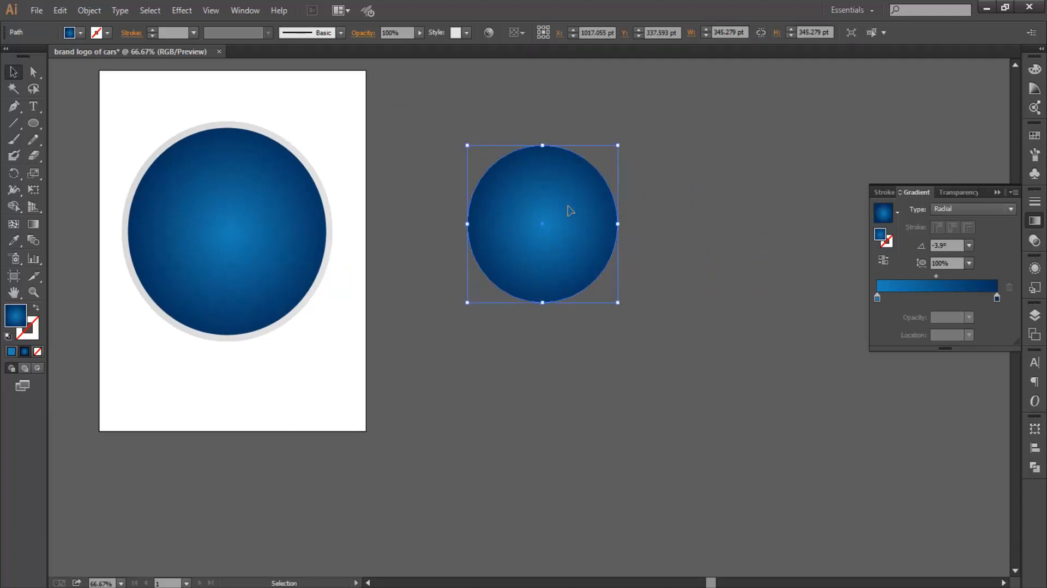
key(i)
click(324, 180)
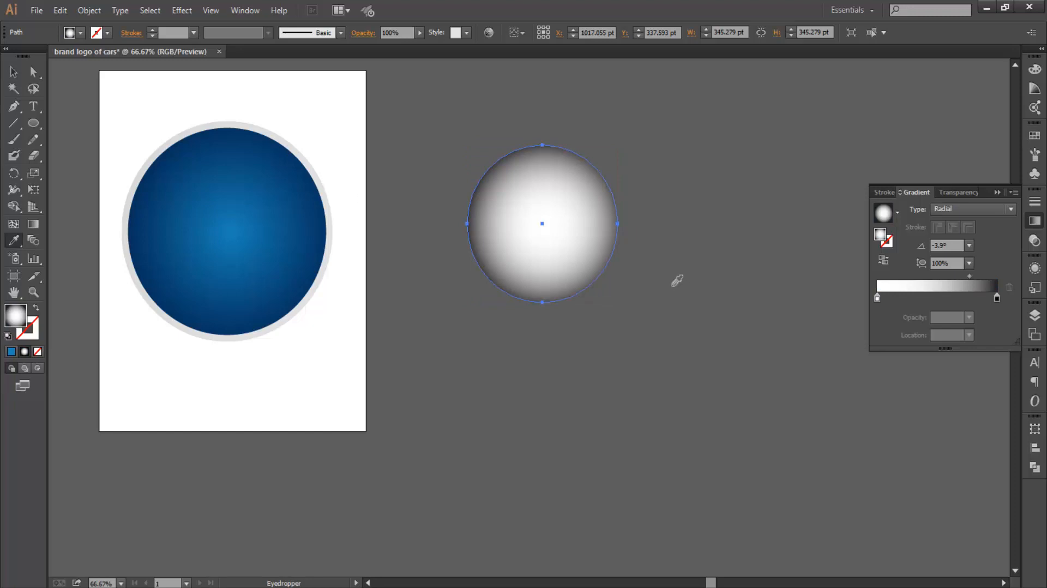
click(170, 364)
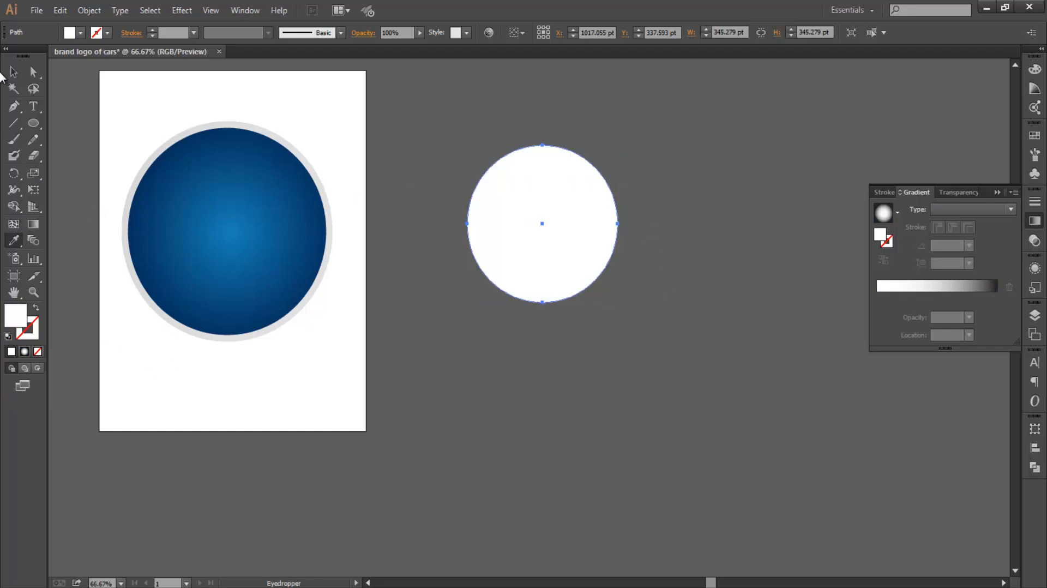
click(13, 71)
click(597, 460)
click(542, 252)
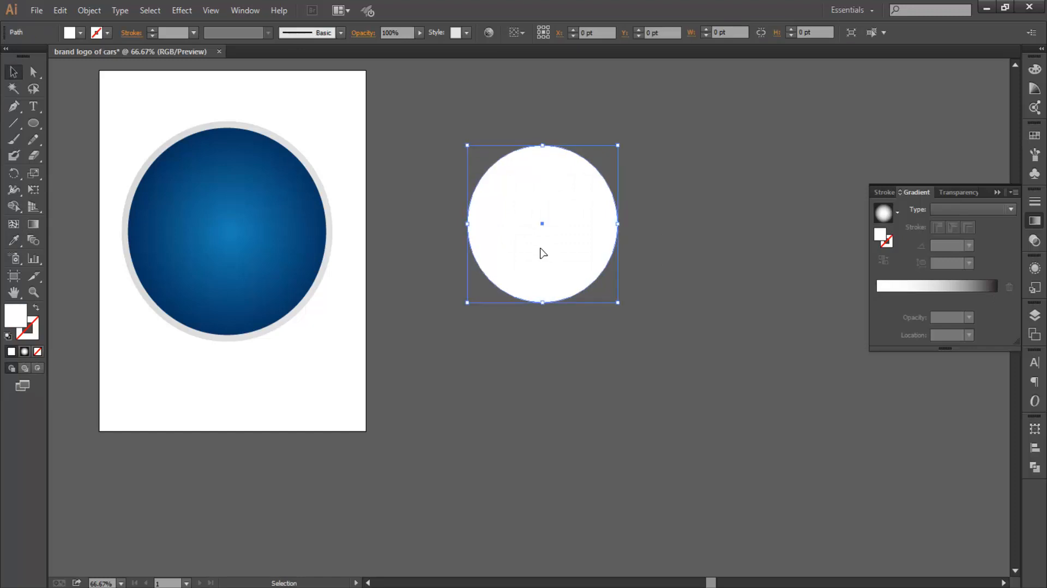
click(501, 374)
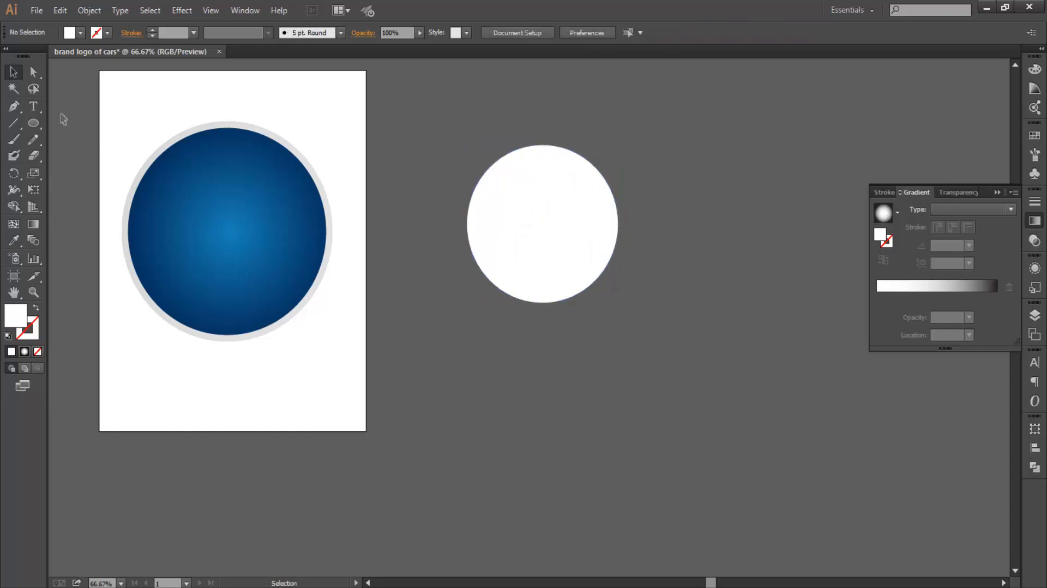
Add the letter "V" as text on the empty canvas, enlarge it to about 274.5 pt and move it onto the white circle.
click(33, 106)
click(652, 462)
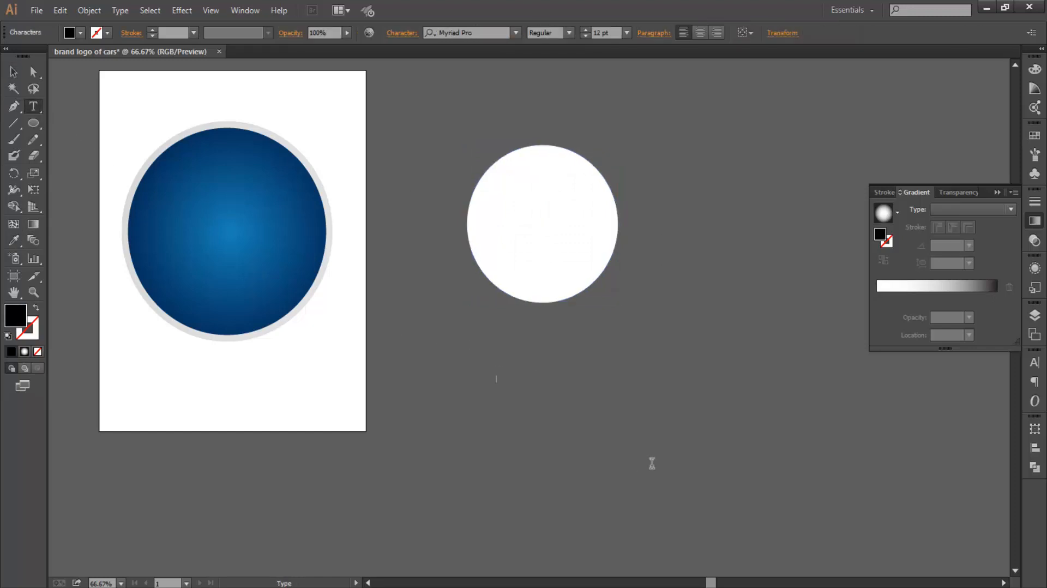
click(13, 72)
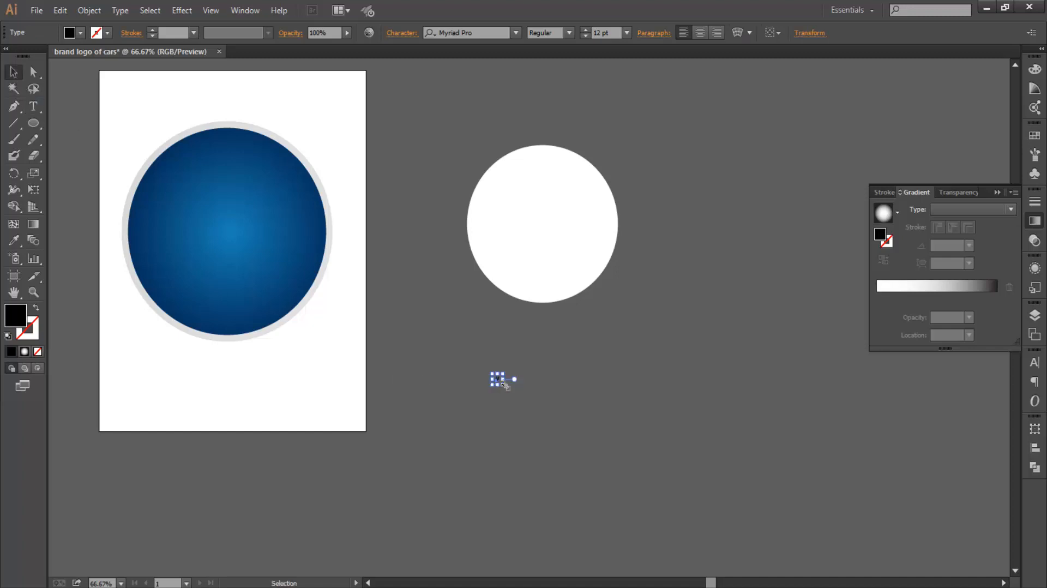
drag(502, 383, 533, 445)
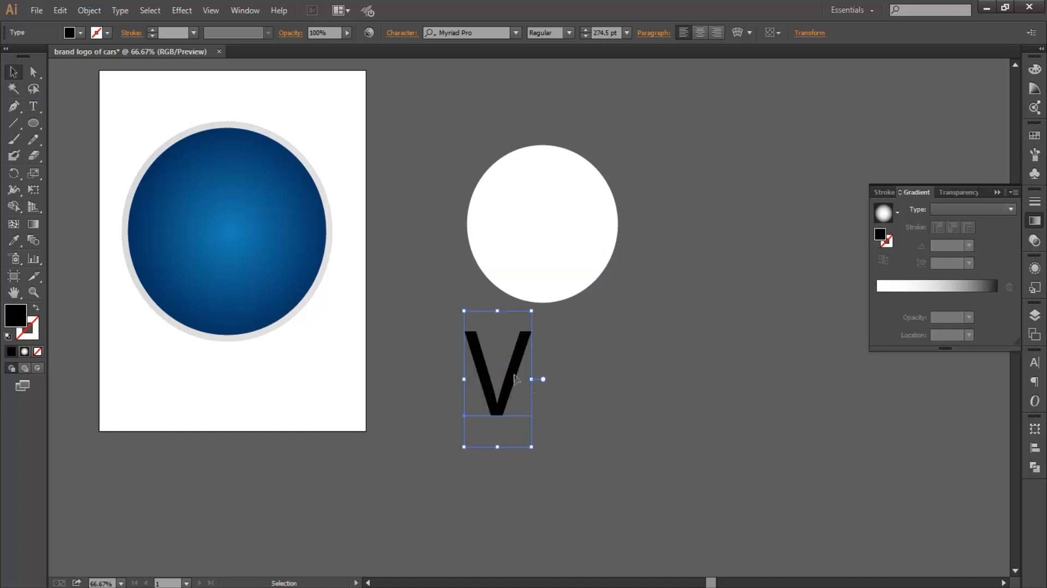
drag(519, 366, 572, 246)
Set the font of the letter V to Nexa Bold.
key(ctrl+equal)
key(ctrl+equal)
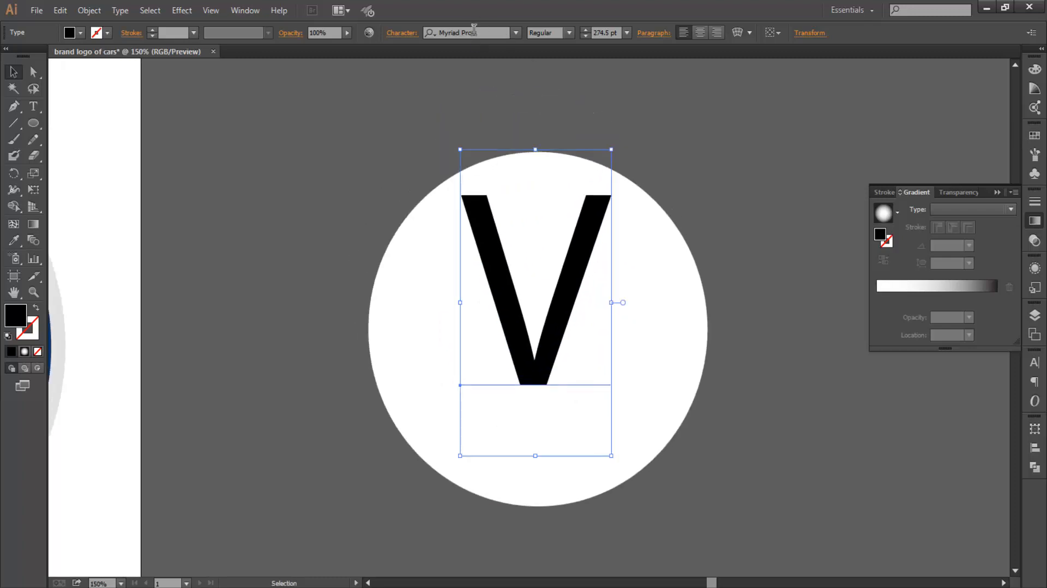
click(473, 32)
text(n)
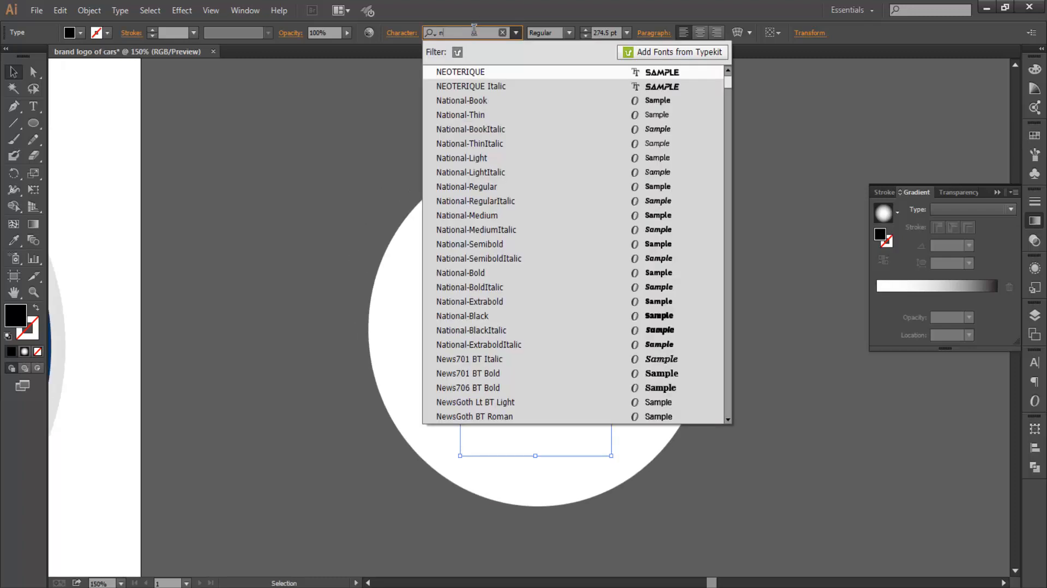
text(e)
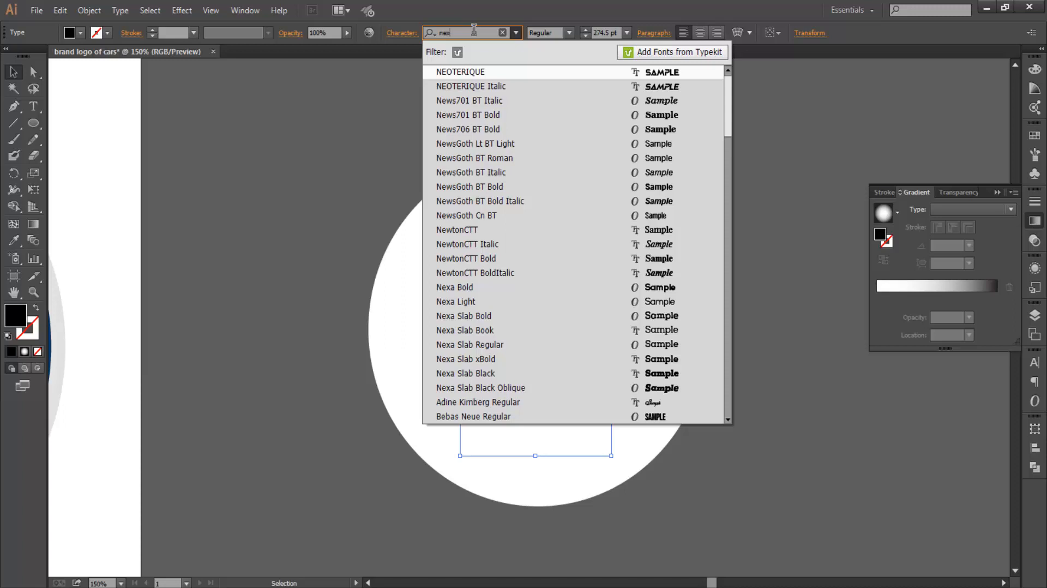
text(x)
key(Return)
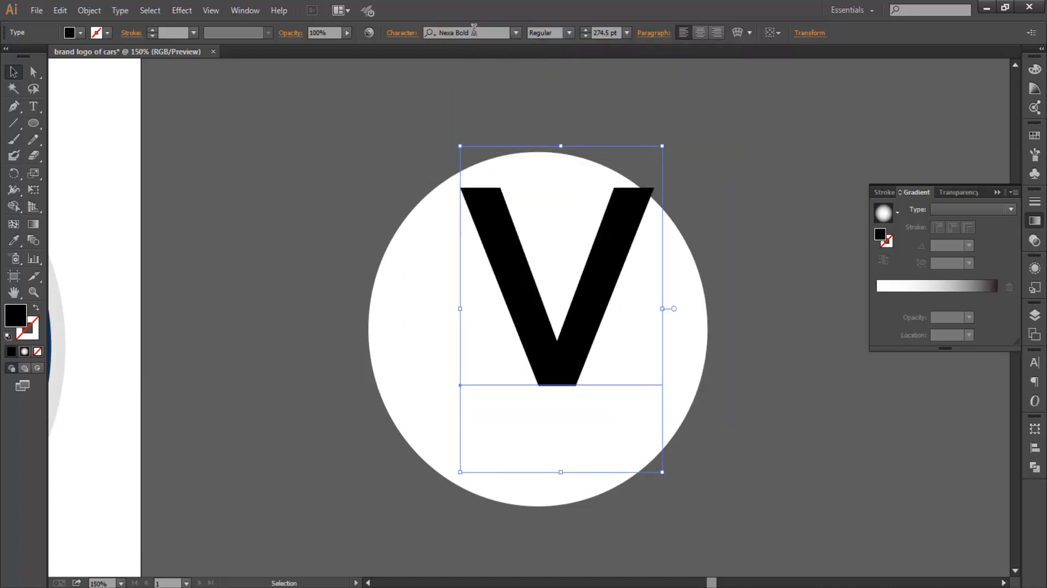
Centre the V over the upper part of the white circle, place a copy beside the circle and change the copy's letter to "W".
click(686, 187)
drag(596, 309, 716, 265)
click(741, 175)
scroll(537, 229, down, 2)
key(t)
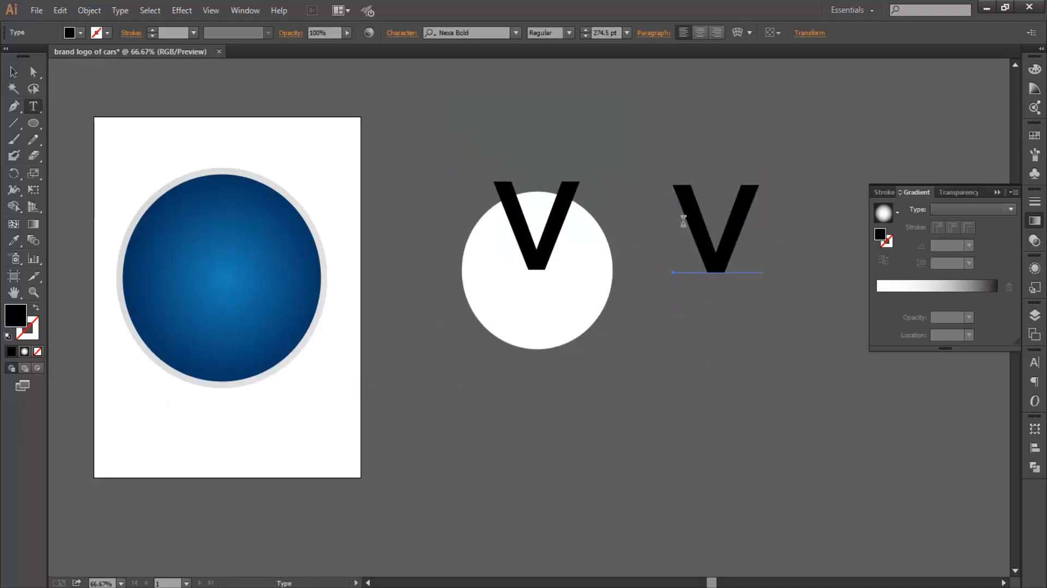
drag(685, 224, 769, 241)
text(W)
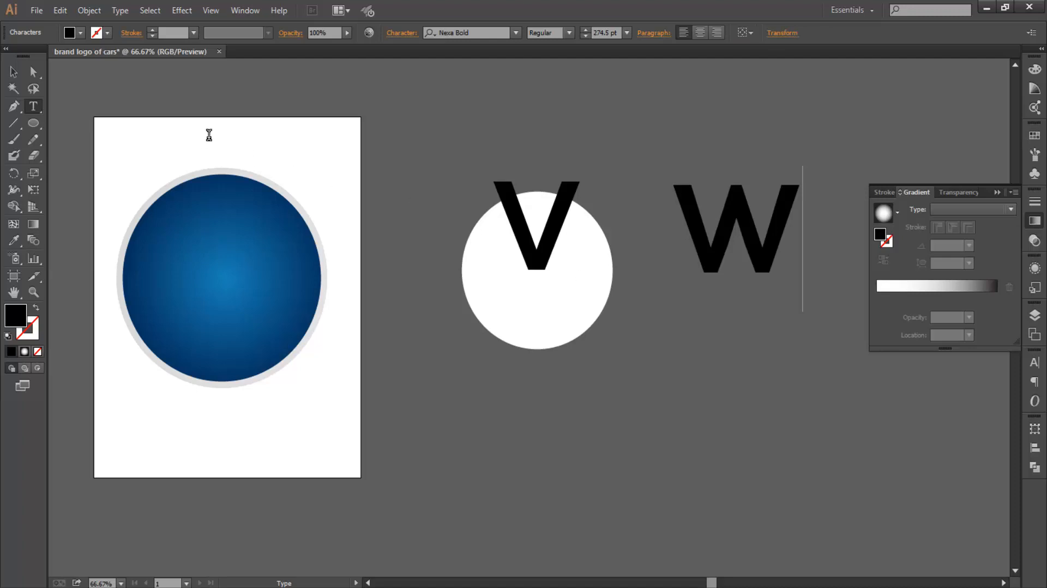
click(13, 71)
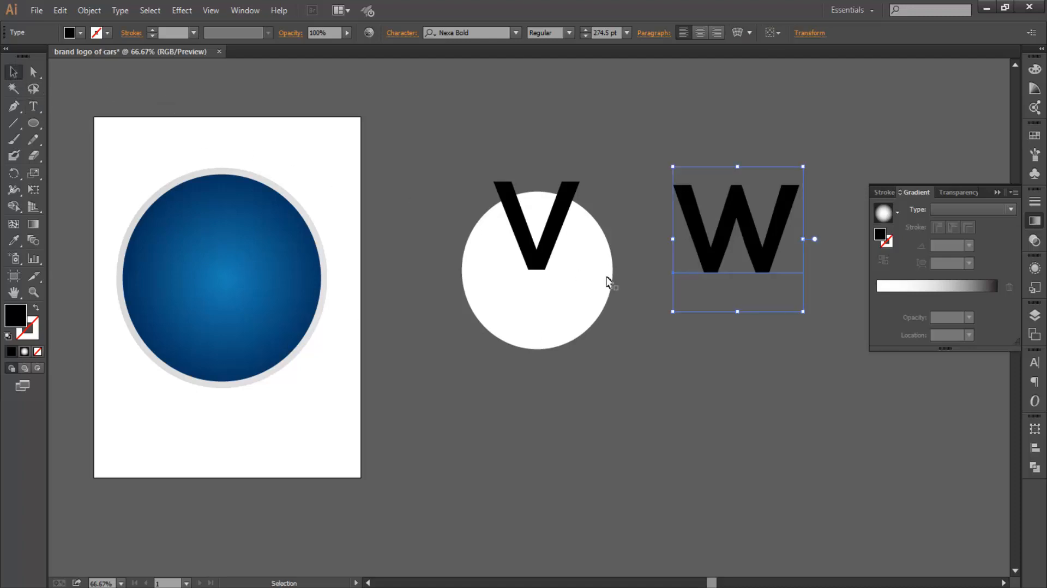
Move the W onto the lower half of the white circle, centred directly beneath the V.
click(694, 303)
drag(681, 237, 495, 315)
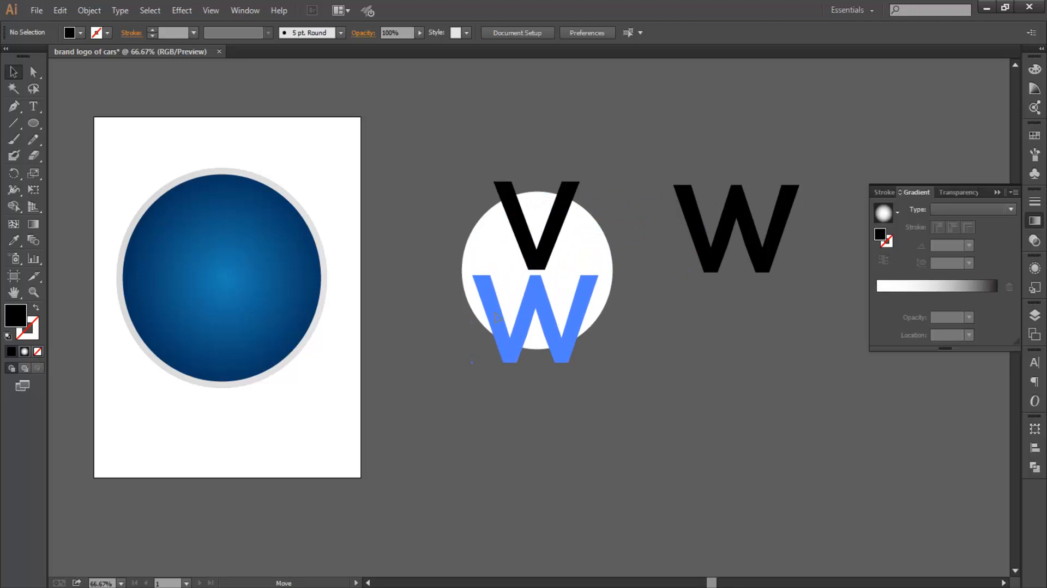
drag(496, 316, 496, 316)
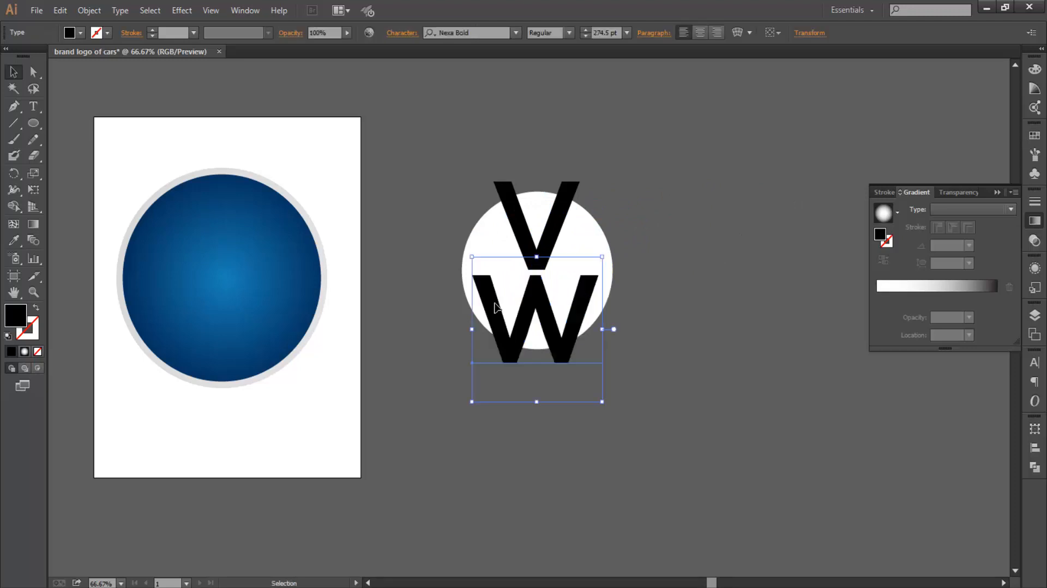
Try the Roboto Black font on the W and recentre the letter beneath the V.
key(ctrl+=)
key(ctrl+=)
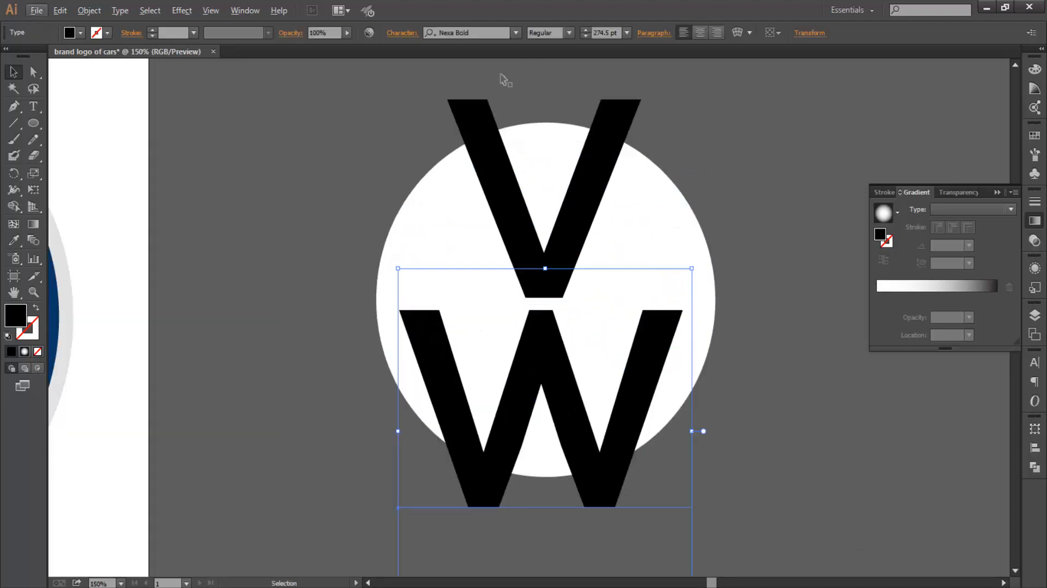
click(469, 31)
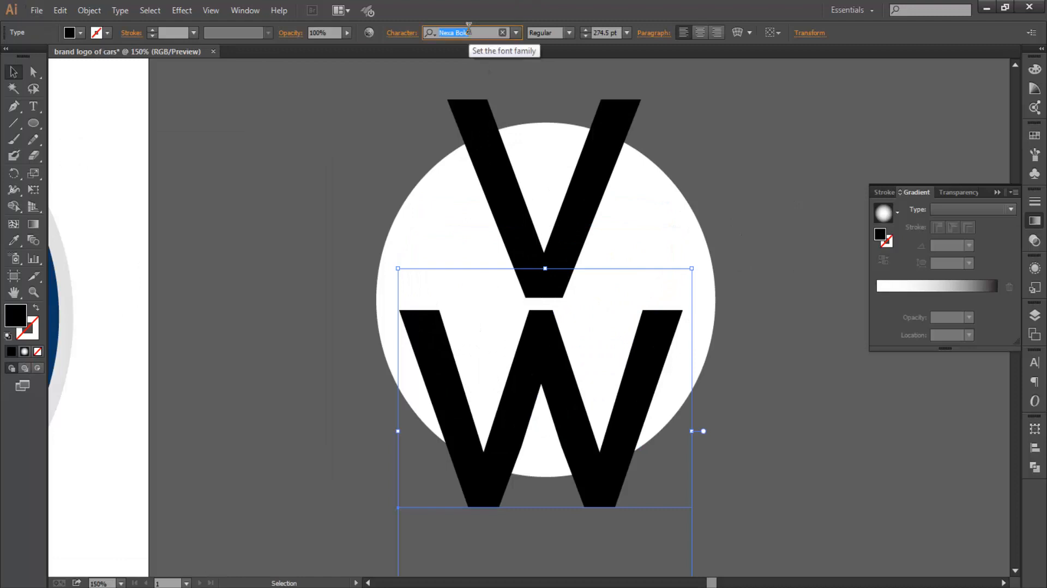
text(robo)
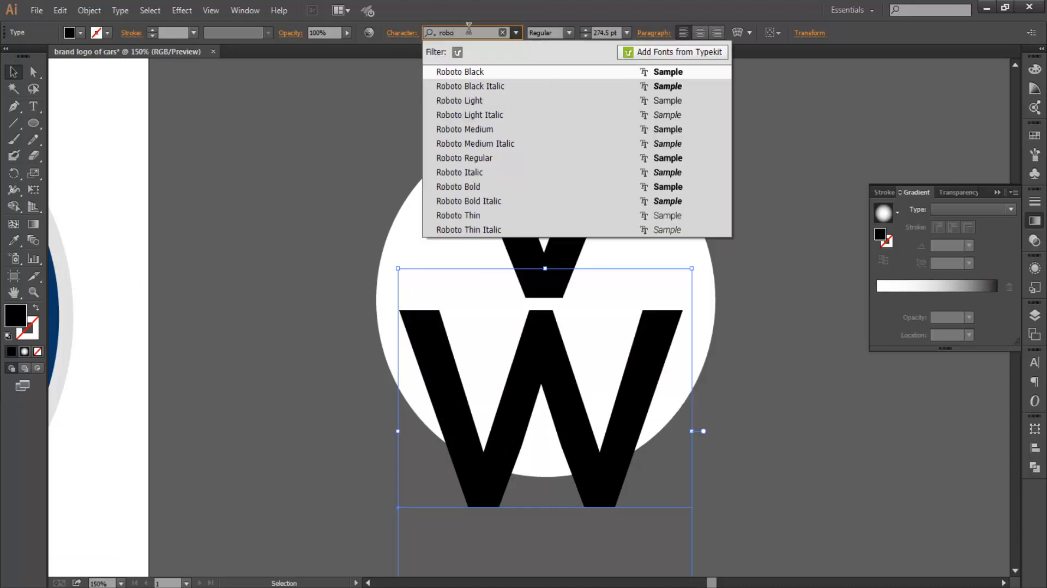
key(Return)
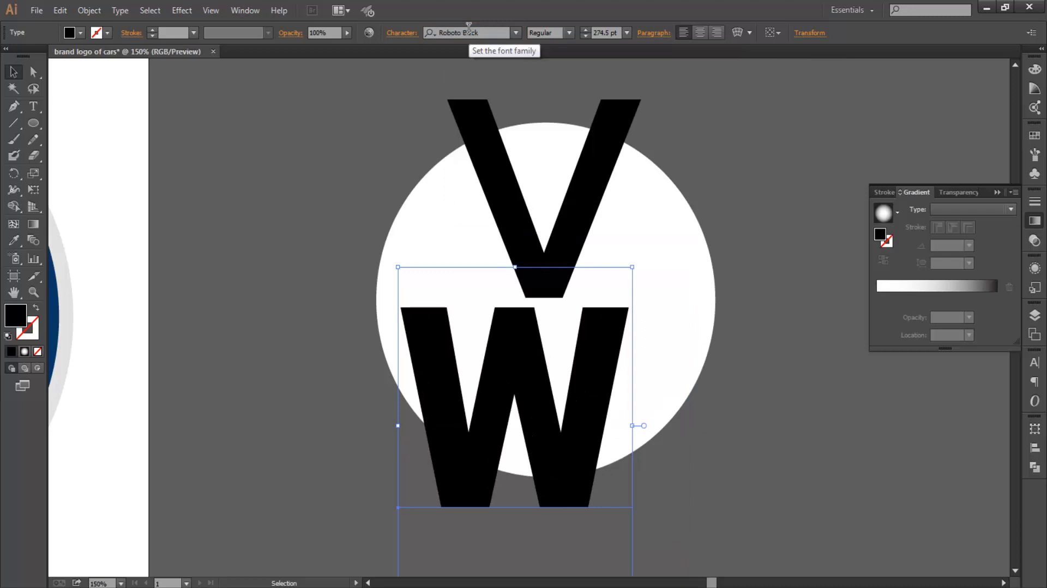
drag(497, 372, 535, 365)
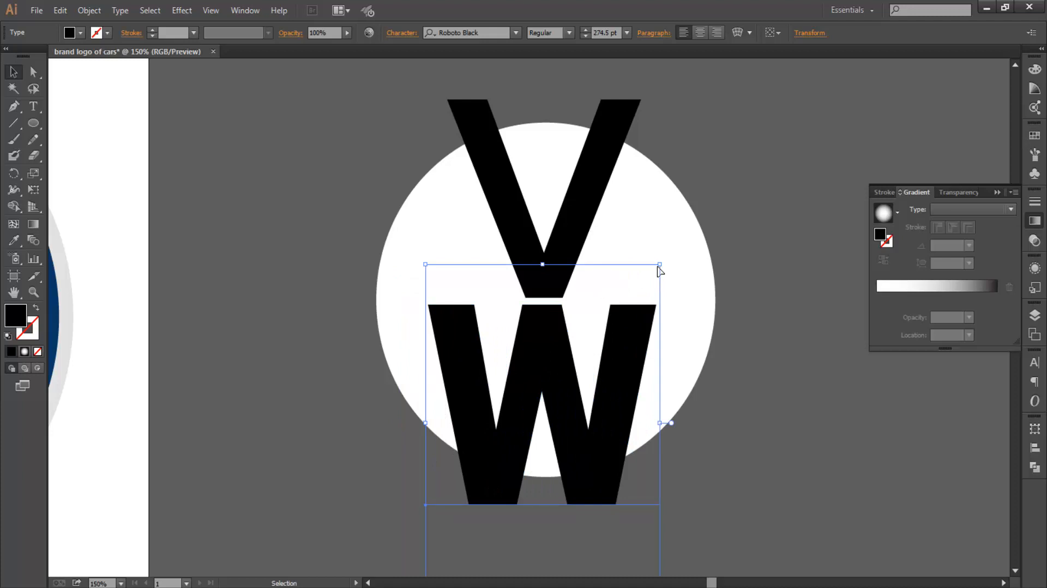
Return the W to Nexa Bold, scaled to about 248.79 pt beneath the V, and convert it to outlines.
click(476, 32)
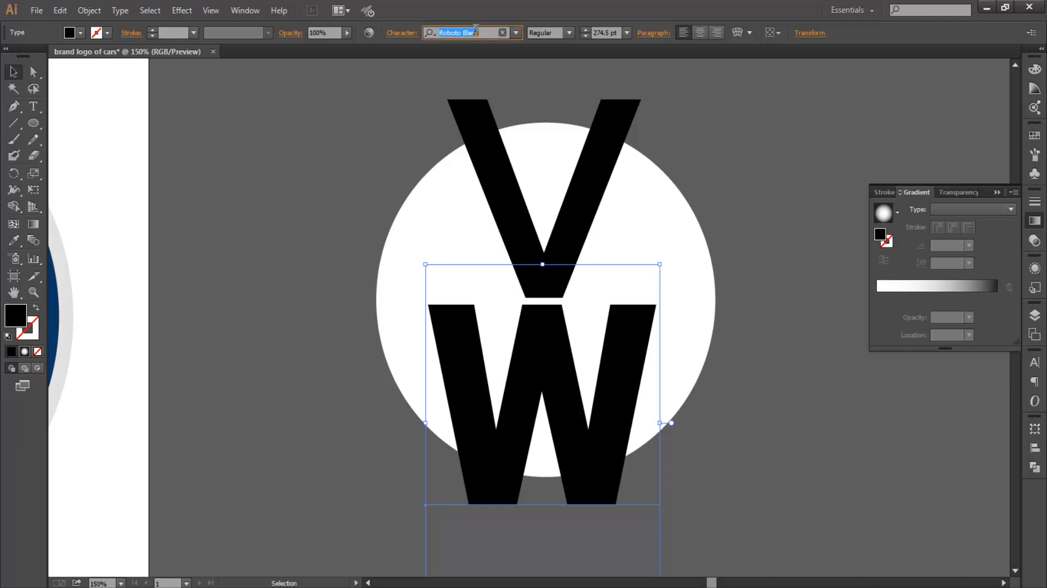
scroll(459, 222, down, 2)
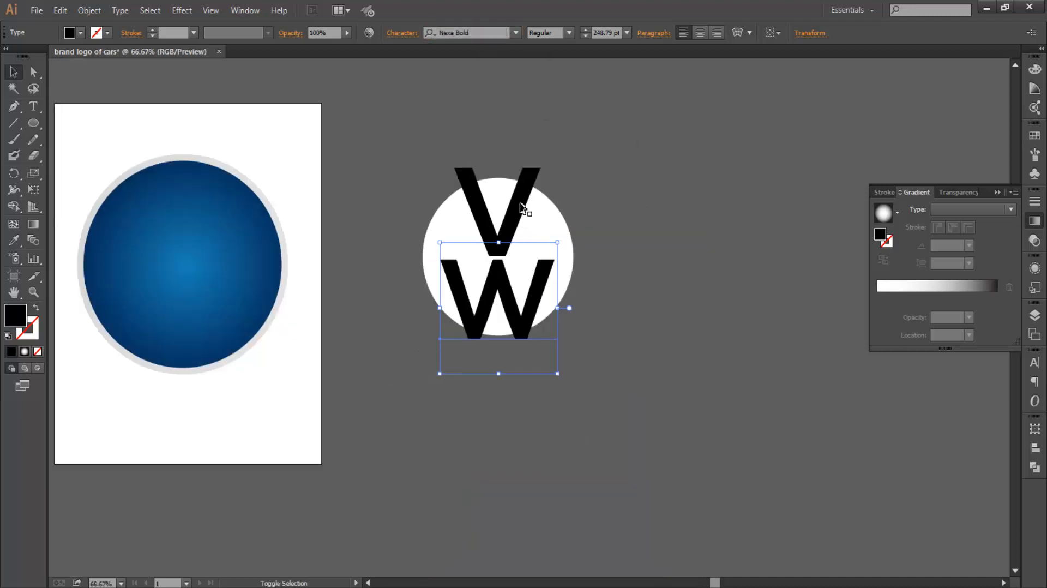
right_click(494, 267)
click(541, 361)
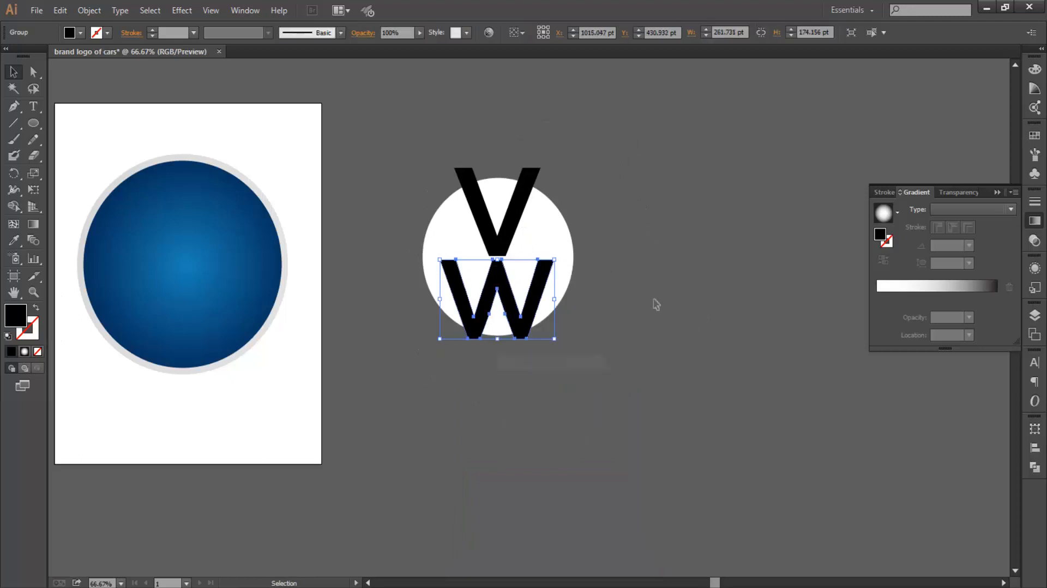
click(648, 303)
Extend the outlined W's left arm diagonally upward past the white circle's edge by moving its two top corner points together.
scroll(509, 287, up, 3)
click(434, 354)
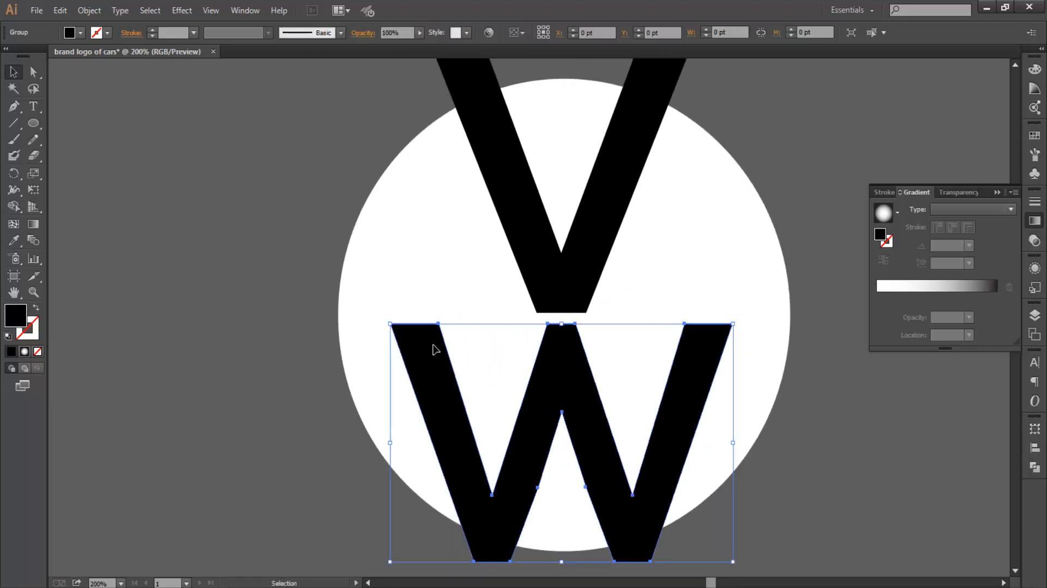
key(a)
click(390, 324)
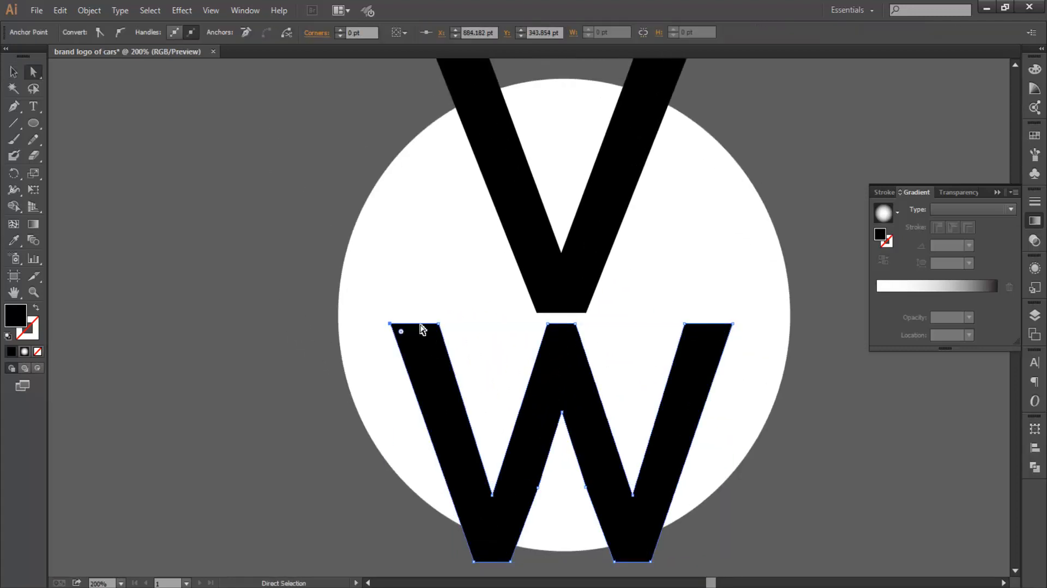
shift+click(438, 324)
mouse_move(439, 326)
mouse_down()
mouse_move(431, 163)
mouse_move(334, 157)
mouse_move(376, 139)
mouse_up()
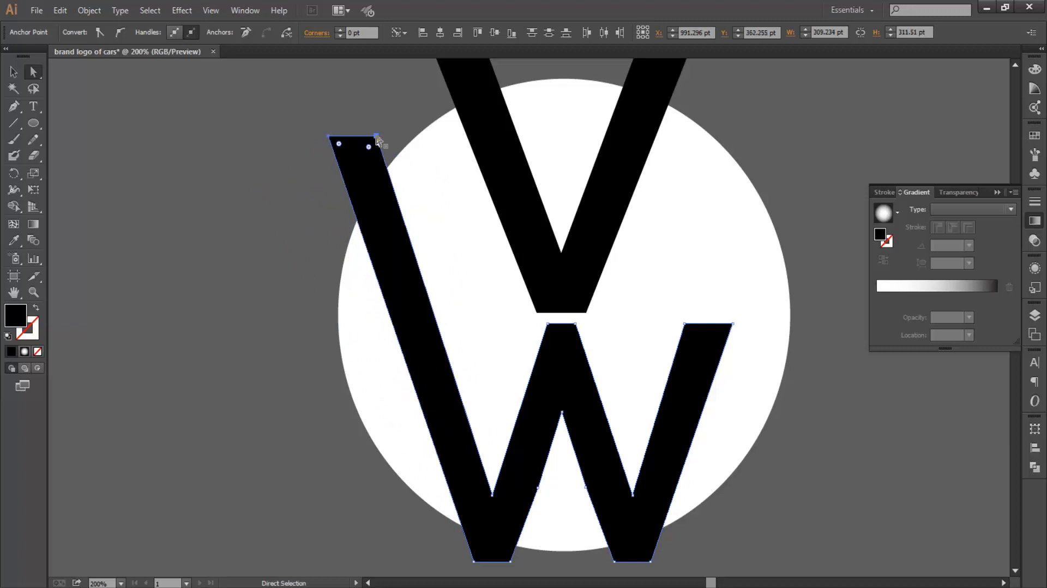
Extend the W's right arm diagonally upward past the circle's edge to about the same height as the left arm.
scroll(562, 252, down, 1)
scroll(647, 299, up, 1)
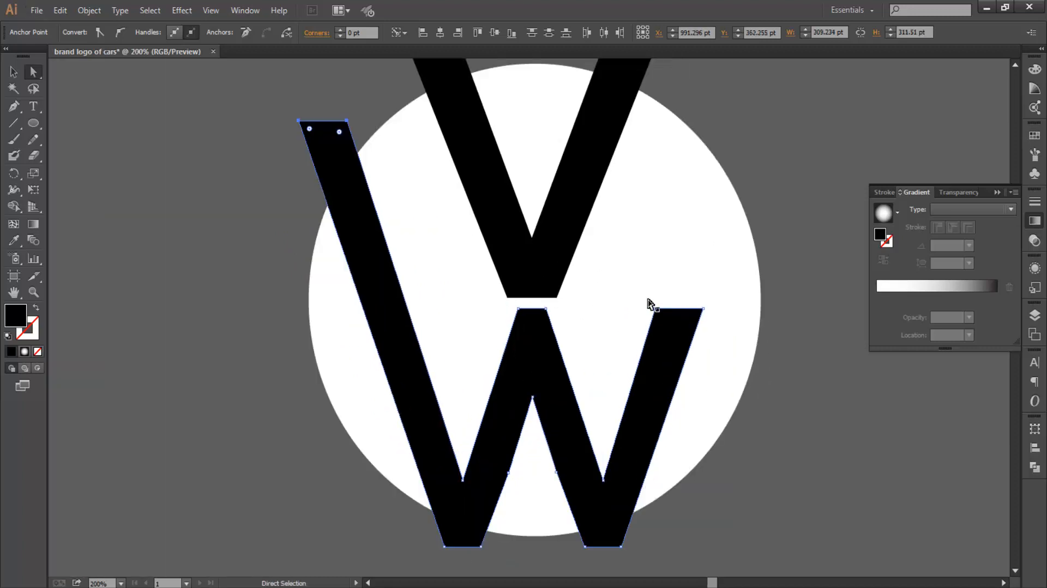
click(655, 310)
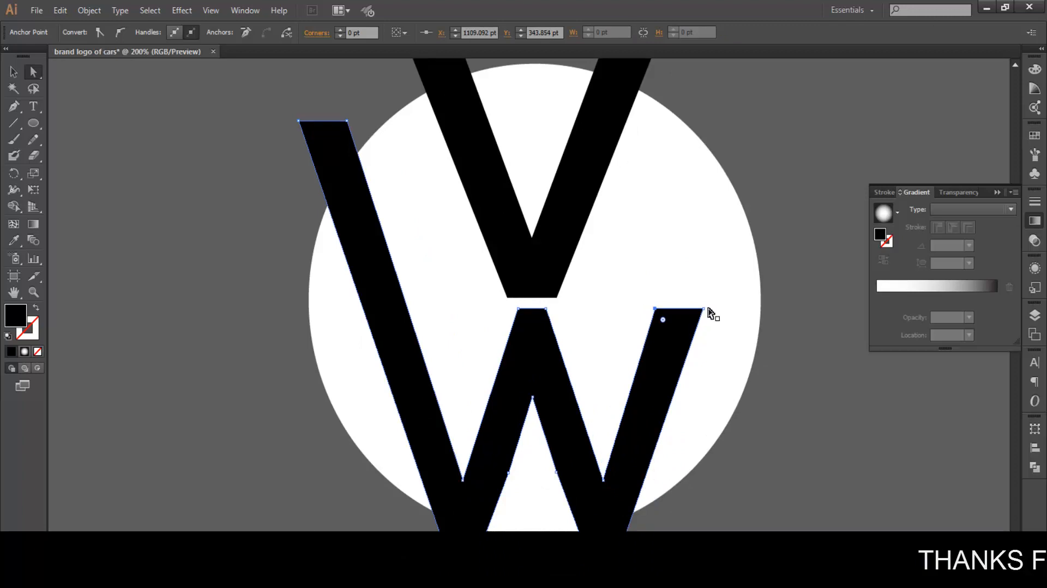
mouse_move(707, 312)
mouse_down()
mouse_move(708, 273)
mouse_move(761, 128)
mouse_up()
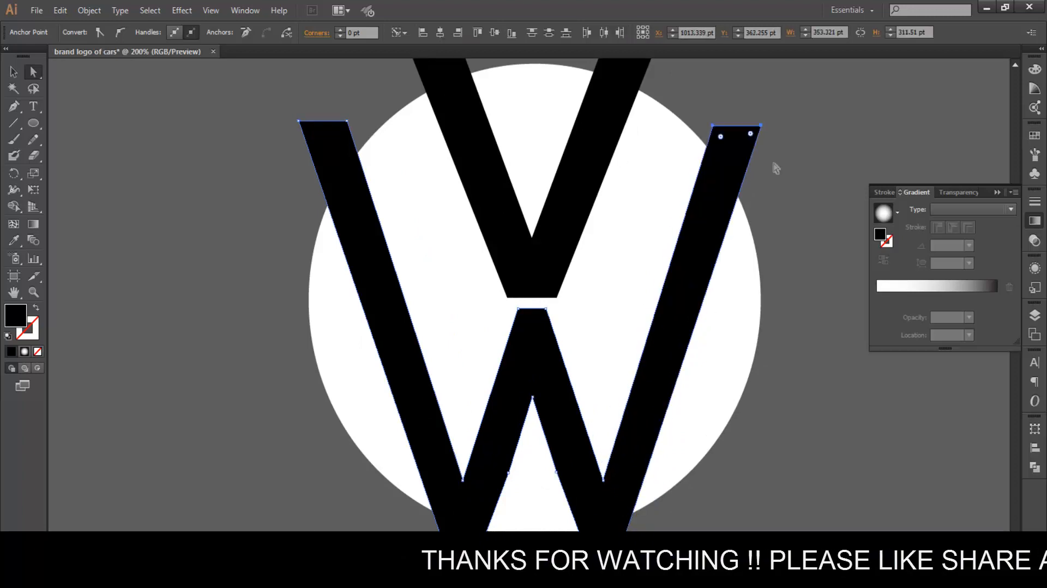
click(780, 181)
Move the top-left corner of the W's central peak outward to roughly below the left corner of the V's base.
scroll(701, 240, down, 3)
scroll(689, 215, up, 6)
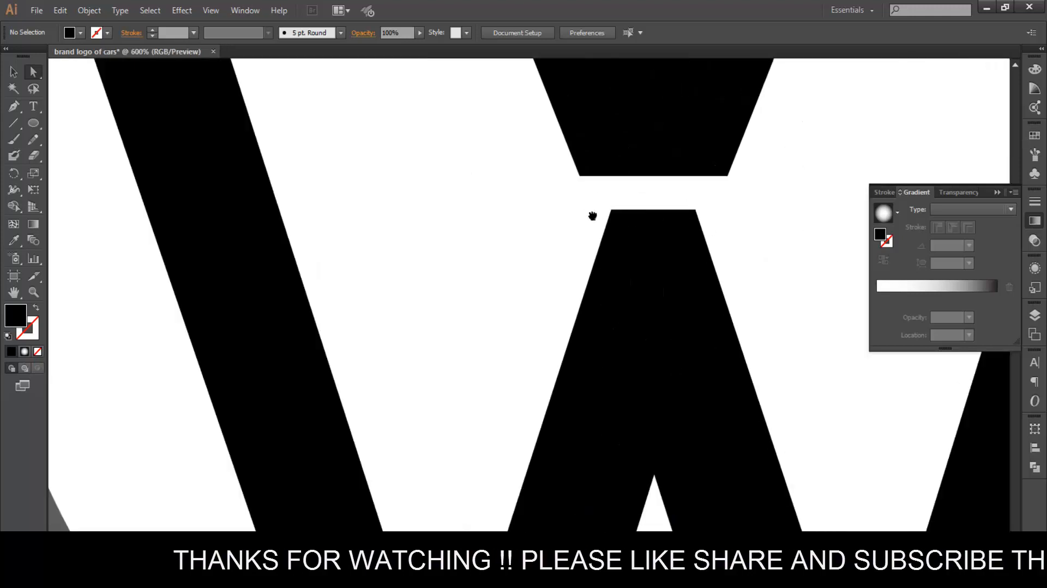
drag(626, 284, 597, 283)
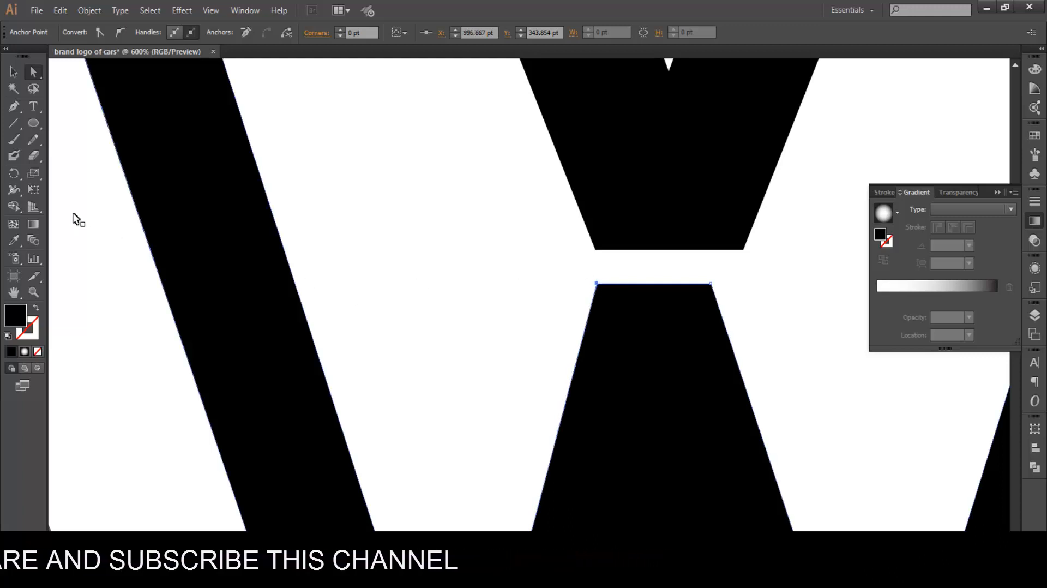
Show the rulers and place a vertical guide at the left corner of the V's base.
key(ctrl+r)
drag(53, 218, 598, 194)
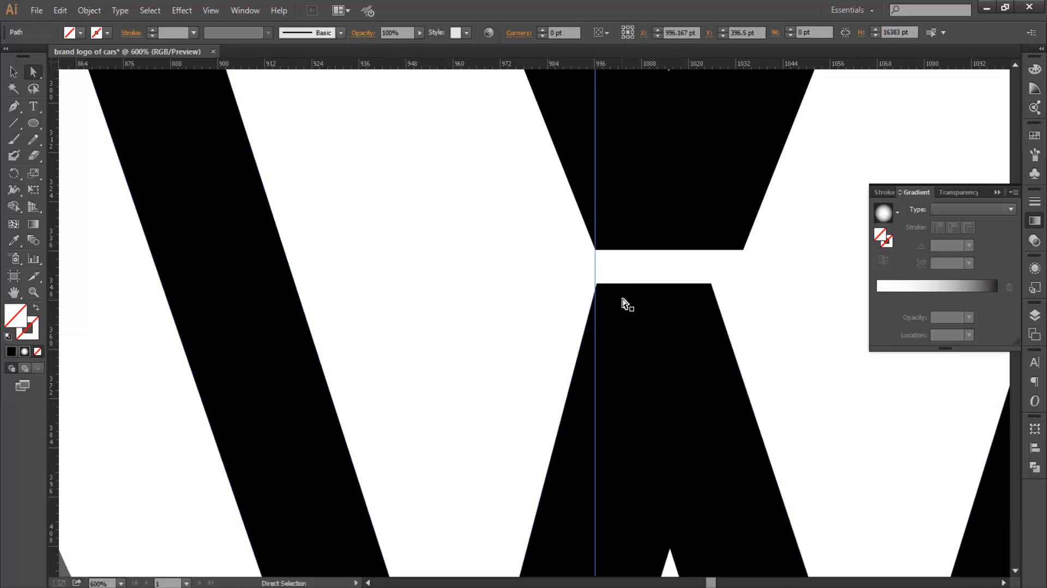
Try to move the top-left corner of the W's central peak onto the guide.
scroll(603, 284, up, 3)
click(587, 299)
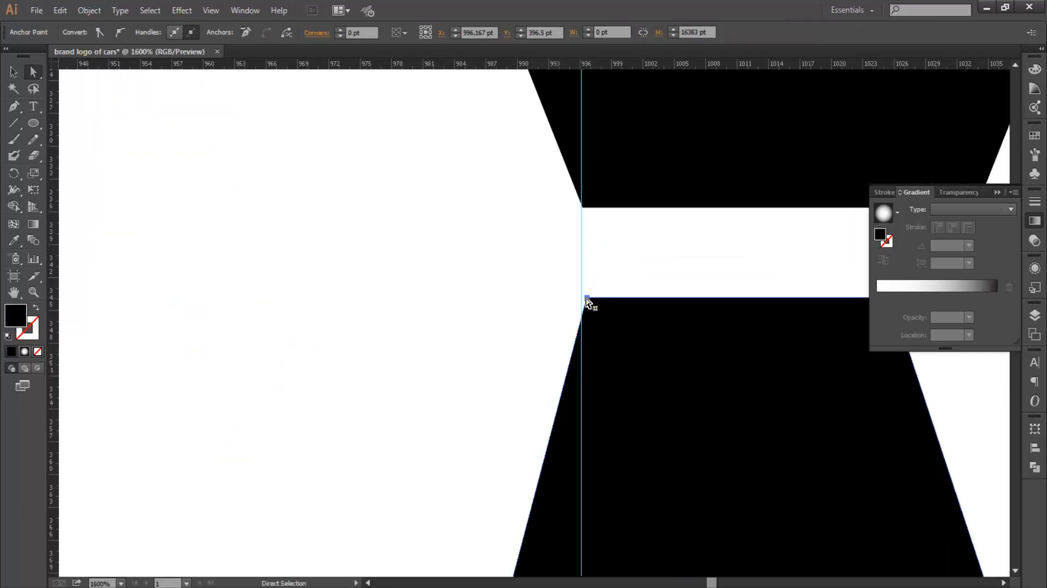
drag(587, 298, 581, 298)
scroll(579, 294, down, 4)
drag(646, 325, 587, 321)
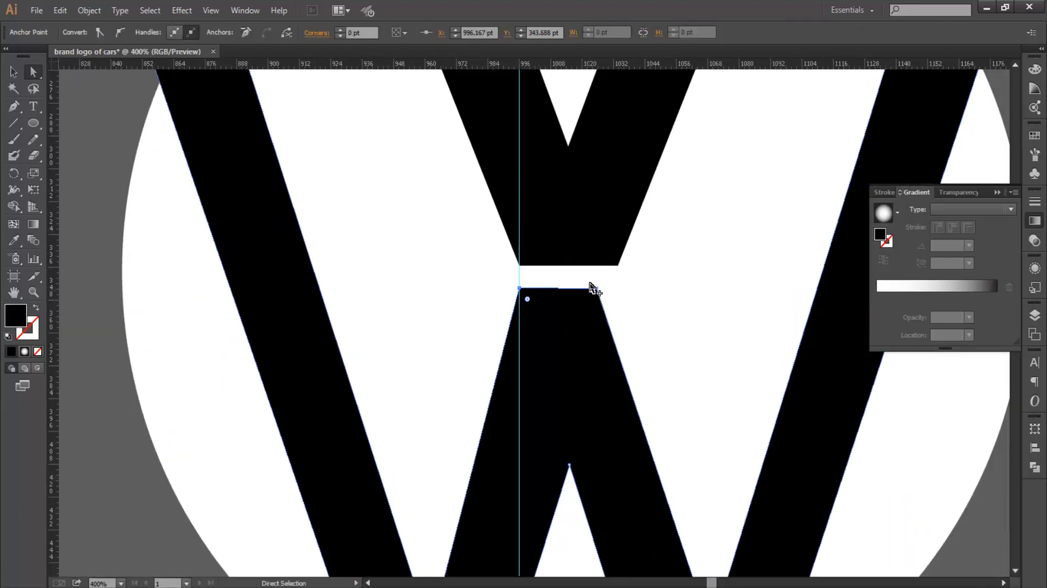
key(z)
key(ctrl+z)
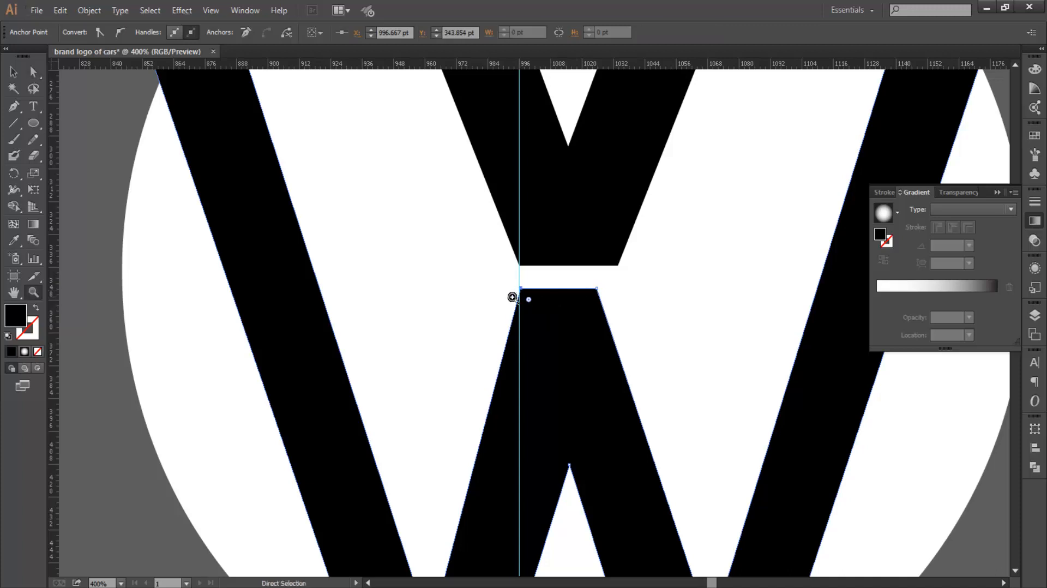
Align the top-left corner of the W's central peak with the guide below the V's left base corner.
scroll(516, 291, up, 2)
key(a)
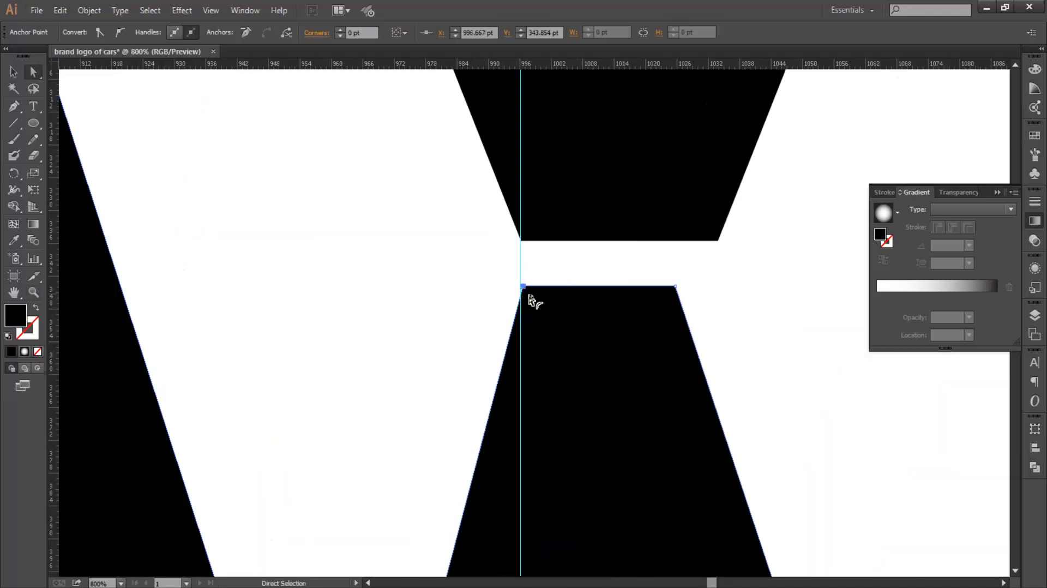
scroll(529, 298, up, 1)
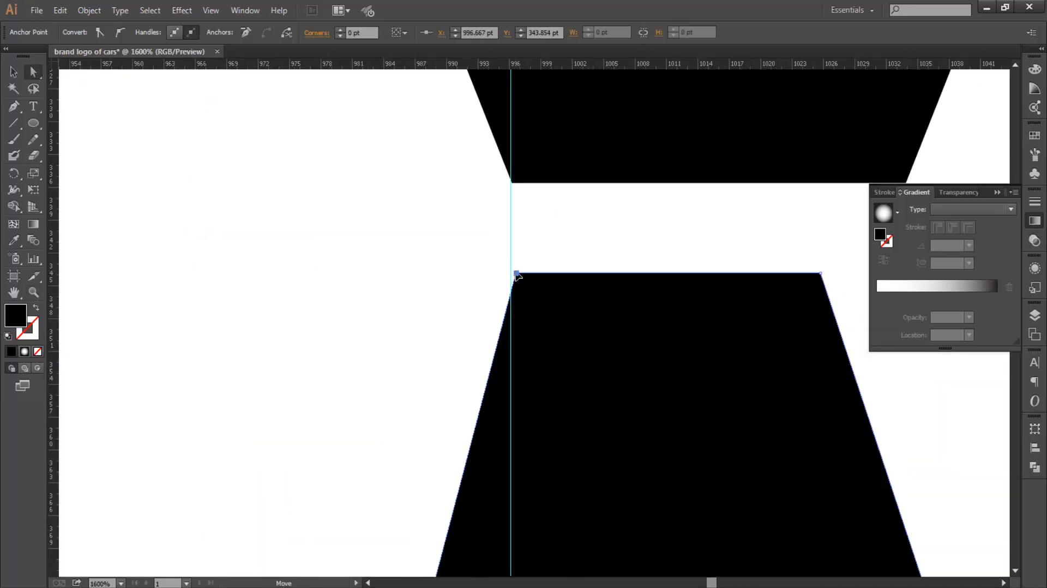
drag(516, 273, 512, 278)
key(space)
drag(656, 309, 498, 276)
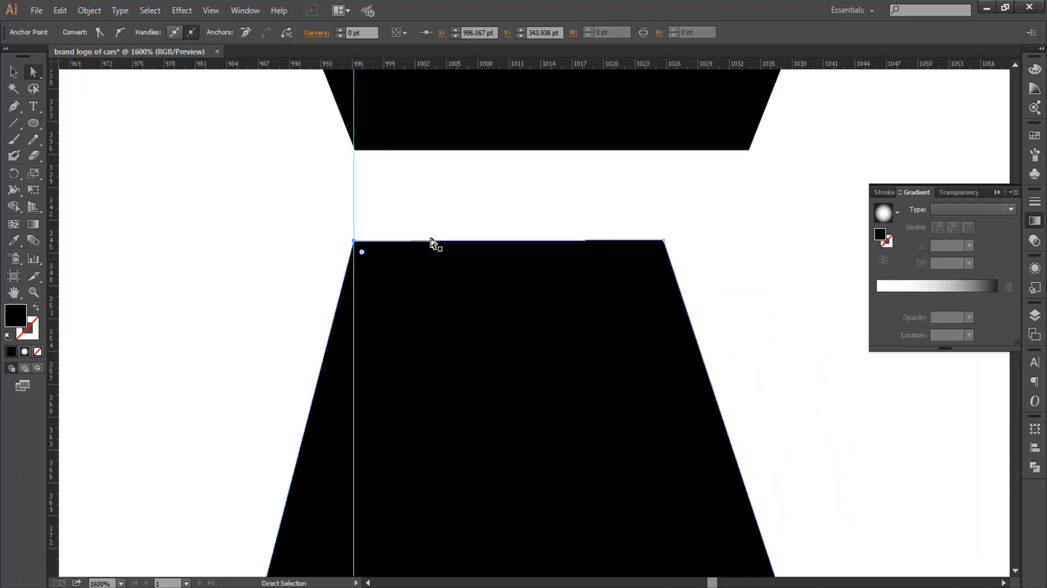
Add a vertical guide at the V's right base corner and move the W's central peak's top-right corner out to it.
drag(55, 150, 747, 135)
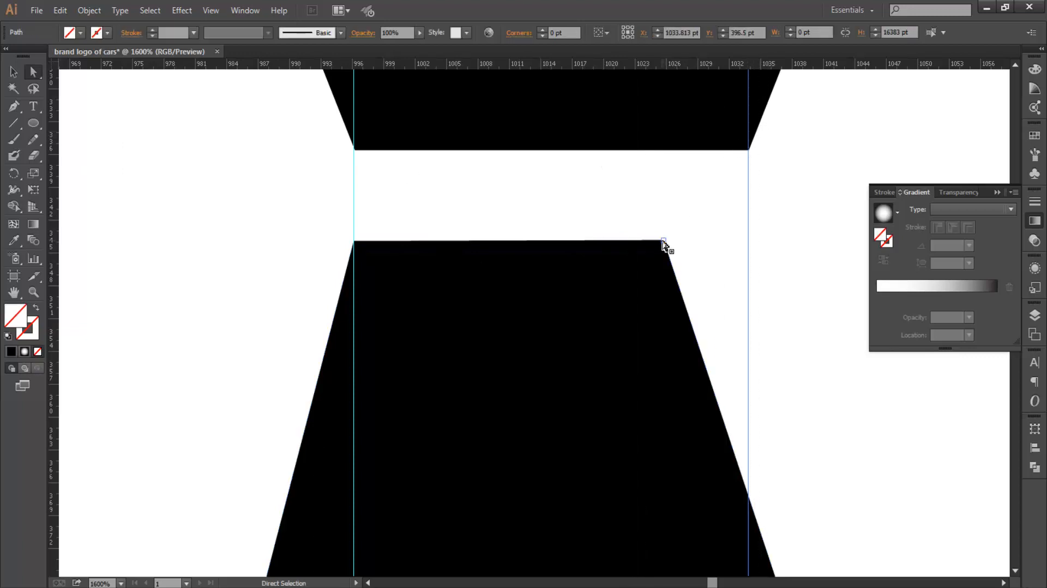
drag(662, 241, 742, 244)
scroll(565, 218, down, 6)
click(791, 417)
scroll(795, 379, down, 3)
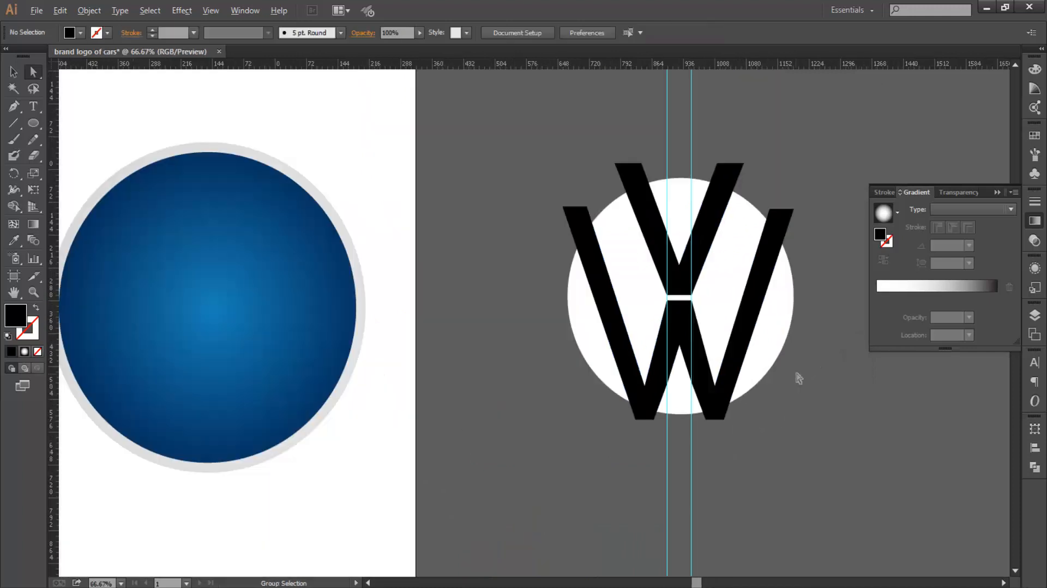
Try to raise the W's left inner notch on its own, starting on the right notch as well.
drag(796, 381, 740, 368)
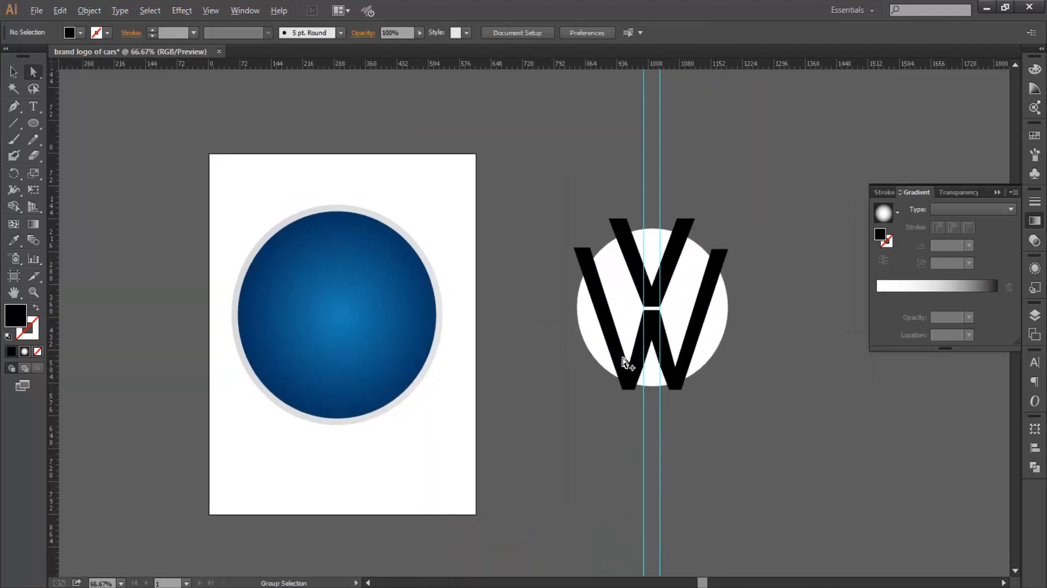
scroll(627, 364, up, 3)
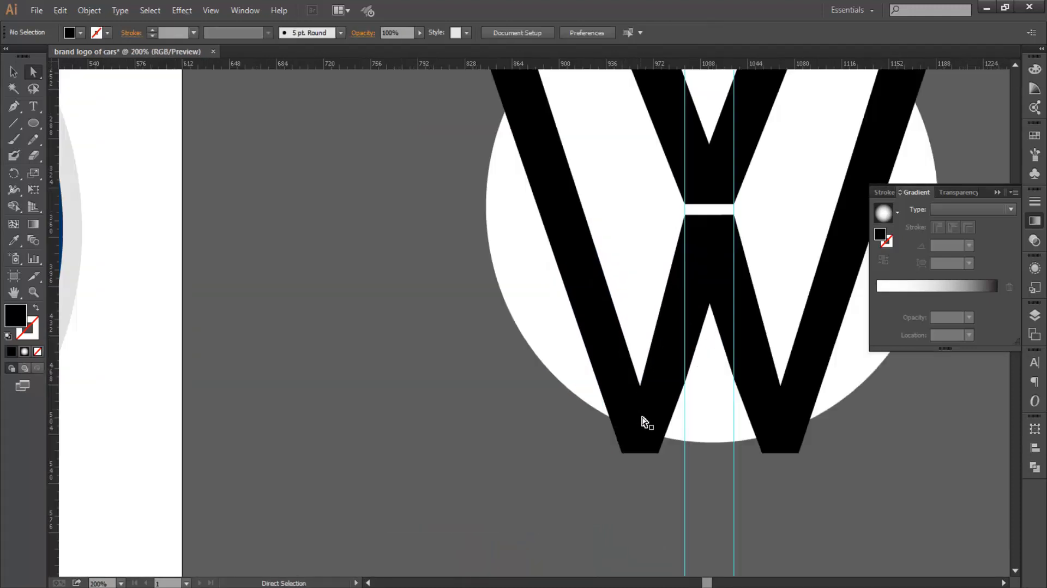
click(640, 387)
key(Up)
key(Up)
key(Up)
key(Up)
key(Up)
key(Up)
key(Up)
key(Up)
key(Up)
key(Up)
key(Up)
key(Up)
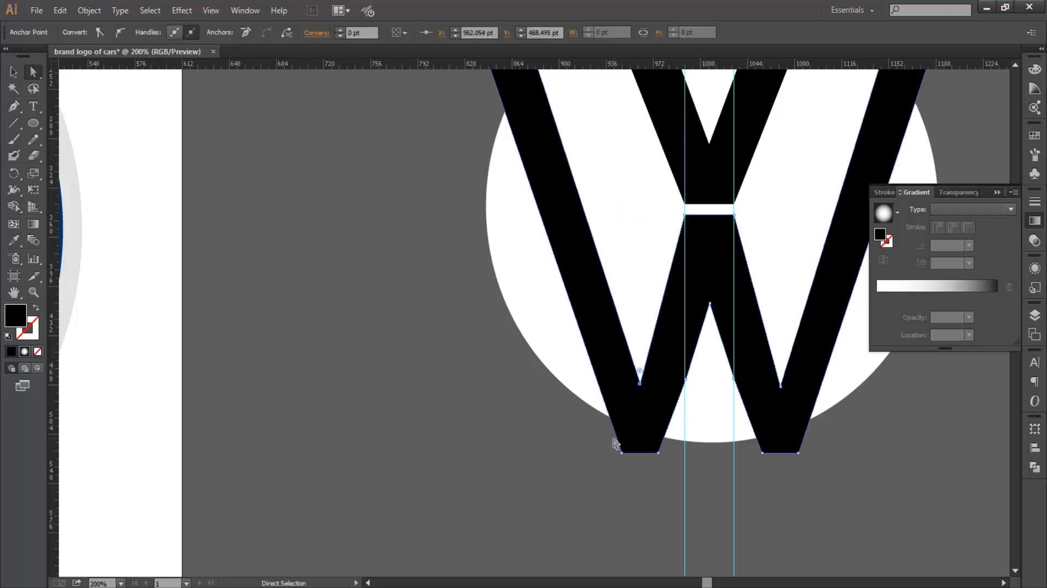
key(Up)
key(Up)
key(Up)
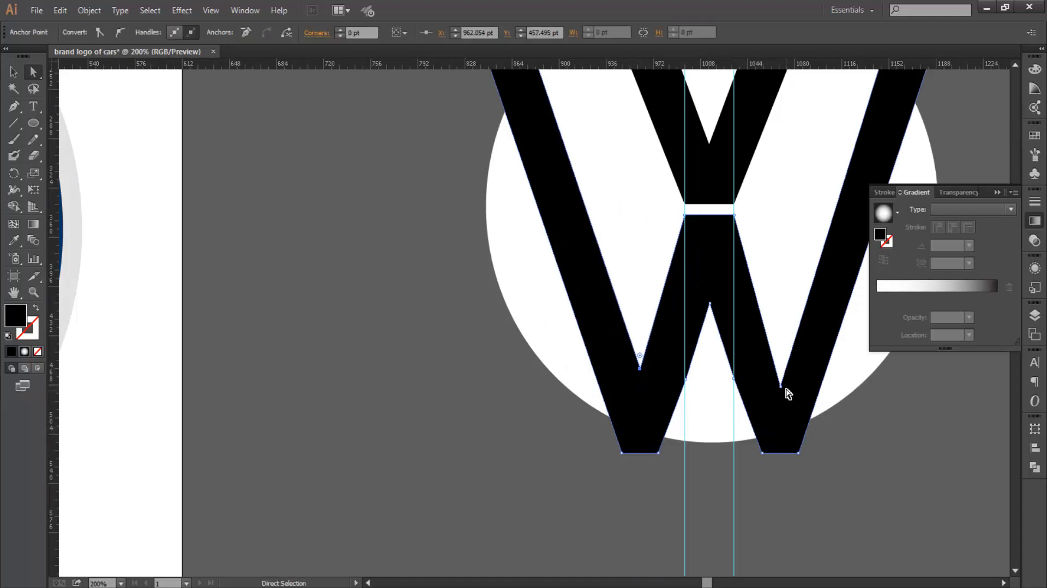
click(780, 385)
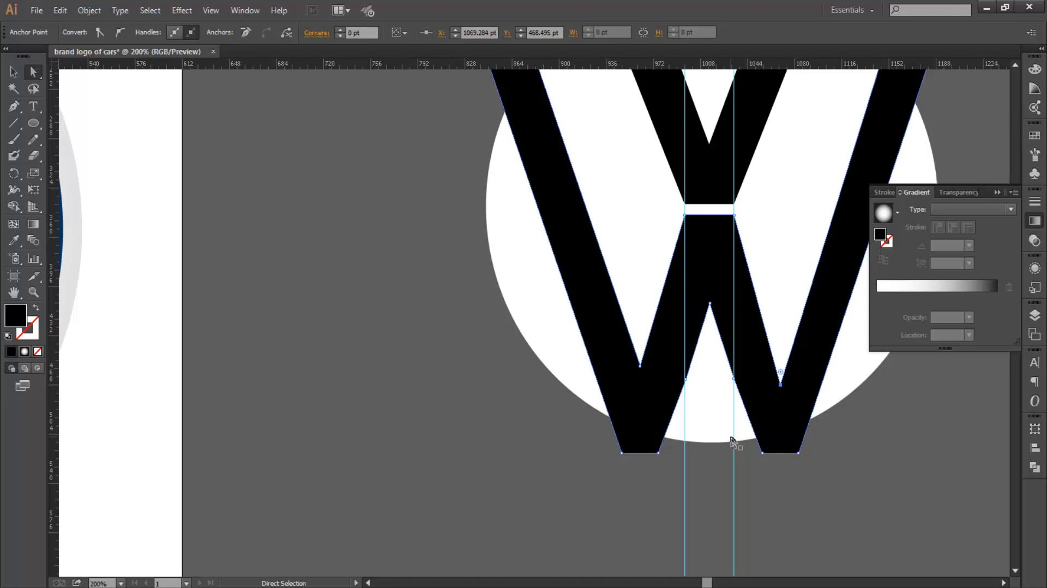
Undo the separate notch moves, keeping the central peak's corners on both guides, and deselect the W.
key(ctrl+z)
key(ctrl+z)
key(ctrl+z)
key(ctrl+z)
key(ctrl+z)
key(ctrl+z)
key(ctrl+z)
key(ctrl+z)
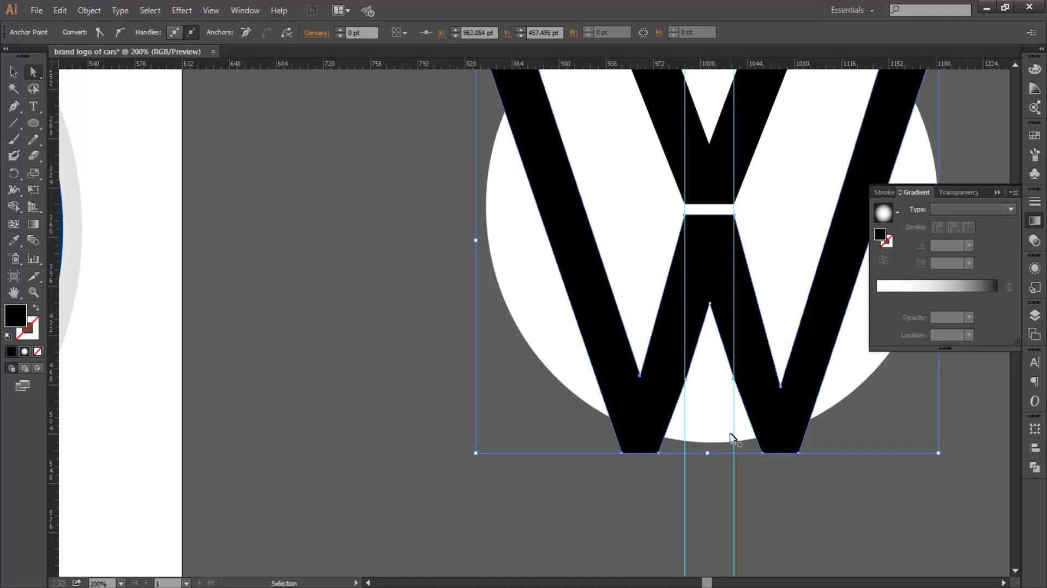
key(ctrl+z)
key(ctrl+z)
key(ctrl+z)
key(ctrl+z)
key(ctrl+z)
key(ctrl+z)
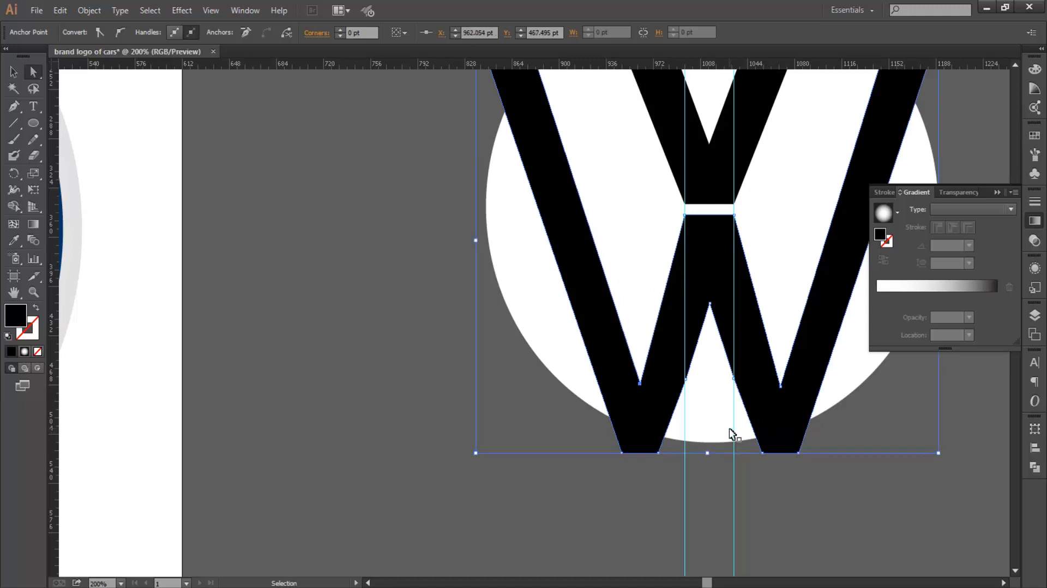
key(ctrl+z)
key(ctrl+z)
key(ctrl+z)
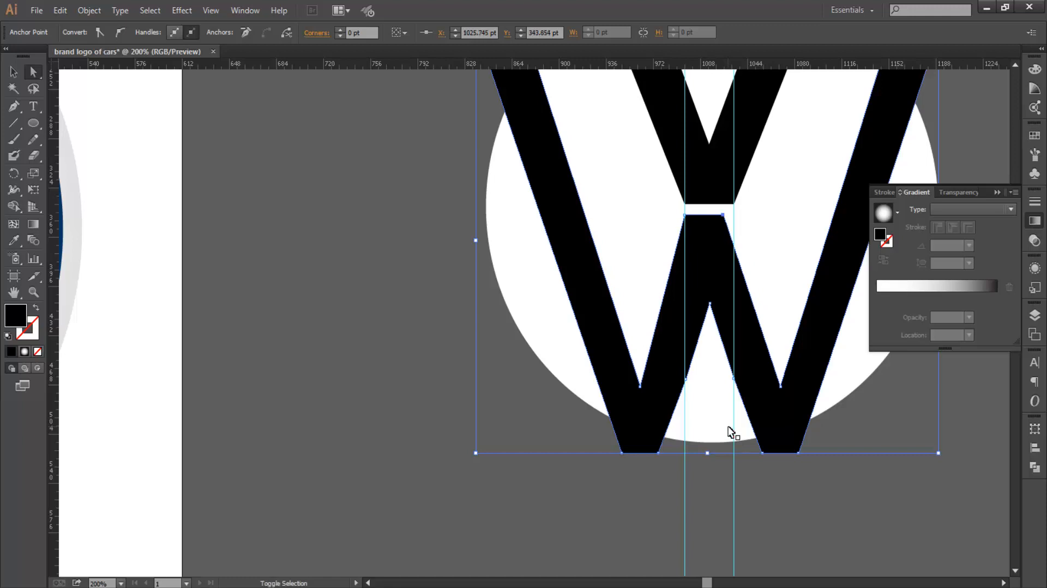
key(ctrl+z)
key(ctrl+z)
click(792, 526)
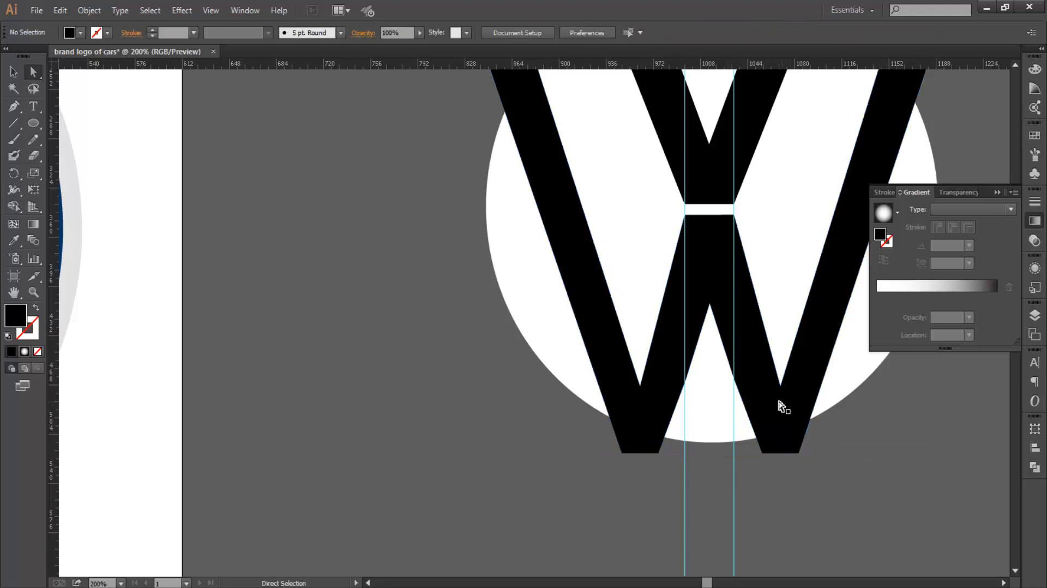
Raise the W's two upper inner notches together by about 23 pt to thicken the joints at its feet.
click(780, 386)
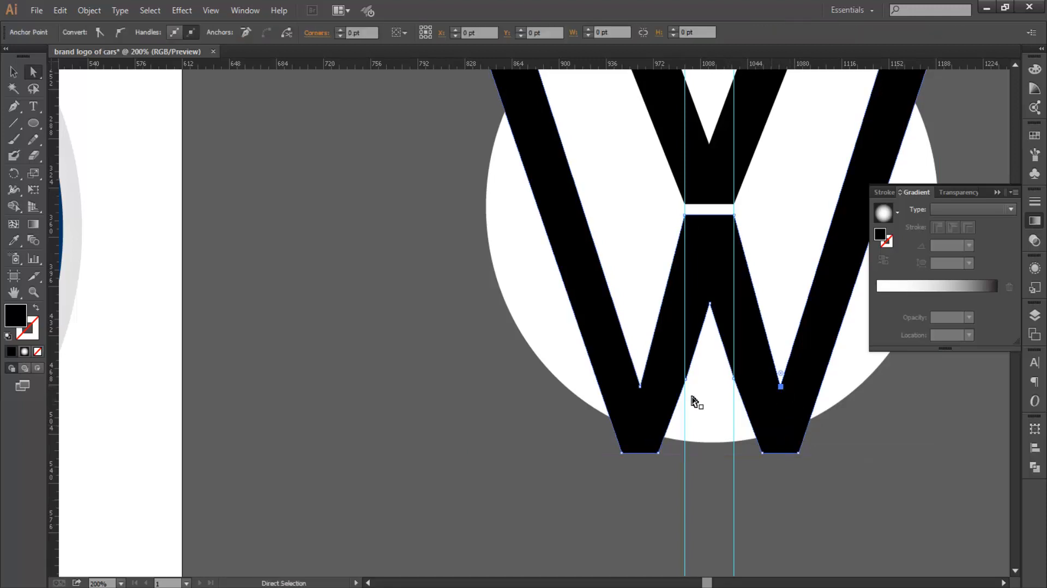
shift+click(641, 387)
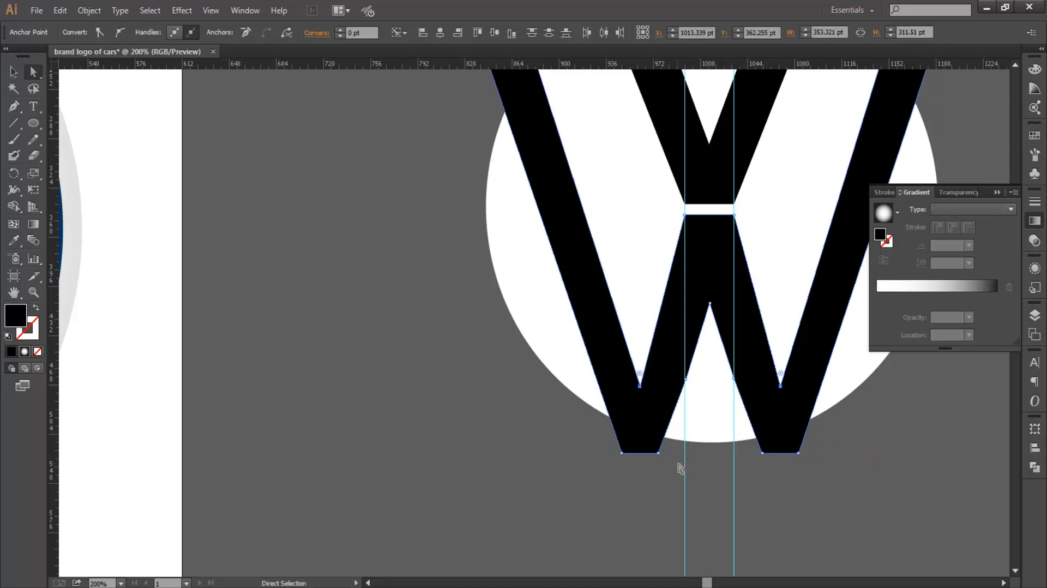
key(Up)
key(Up)
key(Up)
key(Up)
key(Up)
key(Up)
key(Up)
key(Up)
key(Up)
key(Up)
key(Up)
key(Up)
key(Up)
key(Up)
key(Up)
key(Up)
key(Up)
key(Up)
key(Up)
key(Up)
key(Up)
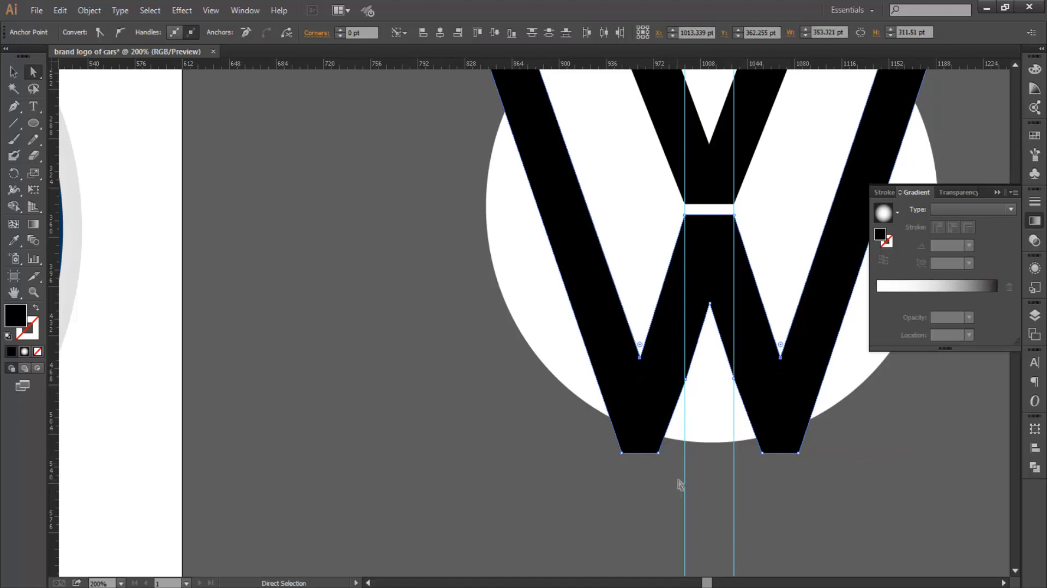
key(Up)
key(Up)
click(824, 465)
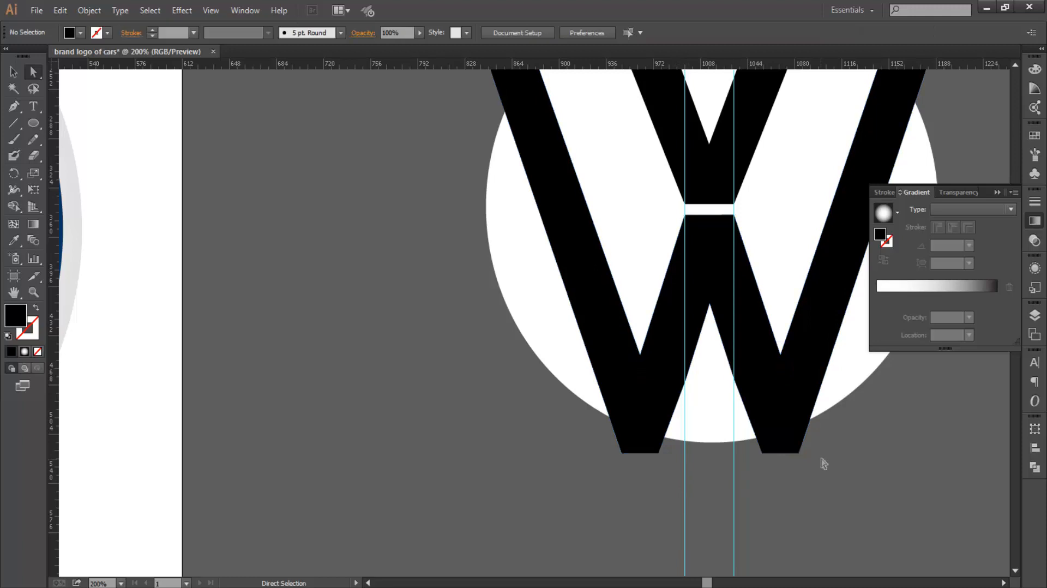
Narrow the W's right foot by moving its inner base corner about 6 pt and its outer one about 4 pt inward.
scroll(834, 469, down, 4)
scroll(675, 415, up, 2)
scroll(675, 414, up, 3)
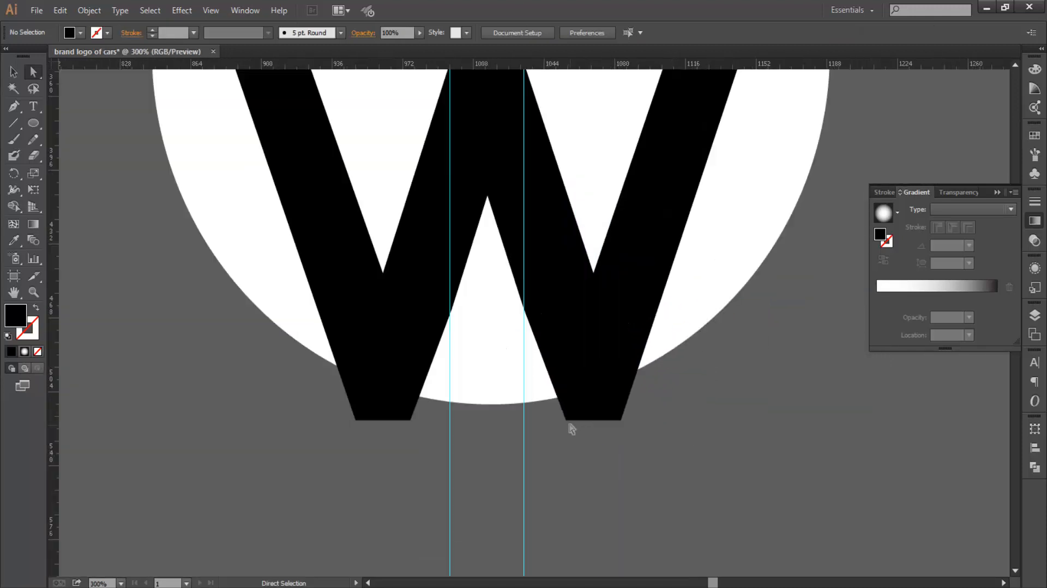
click(566, 420)
key(Right)
key(Right)
key(Right)
key(Right)
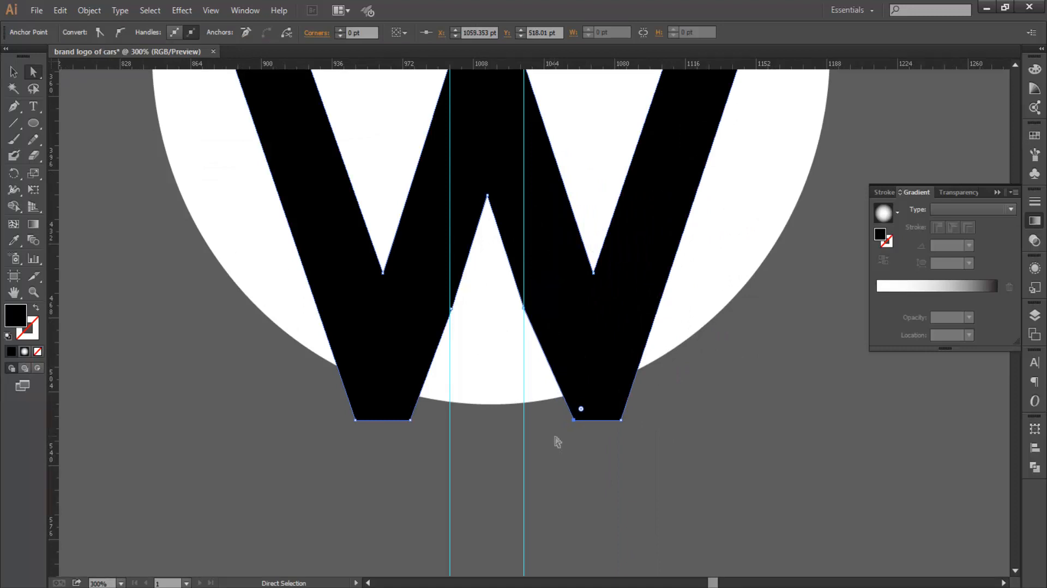
key(Right)
key(Right)
click(621, 420)
key(Left)
key(Left)
key(Left)
key(Left)
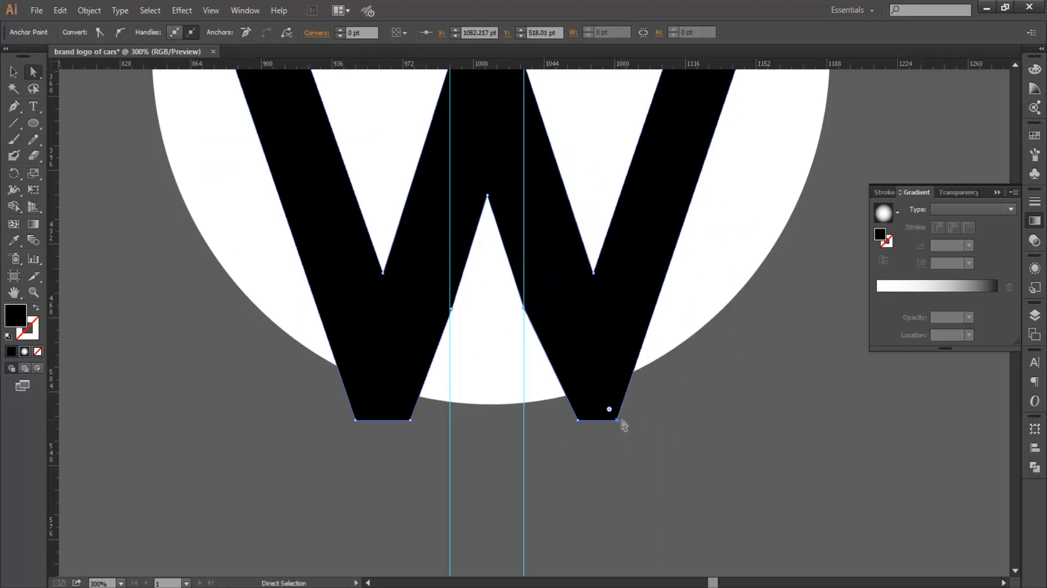
Narrow the W's left foot to match, moving its inner base corner about 6 pt and its outer one about 4 pt inward.
click(410, 420)
key(Left)
key(Left)
key(Left)
key(Left)
key(Left)
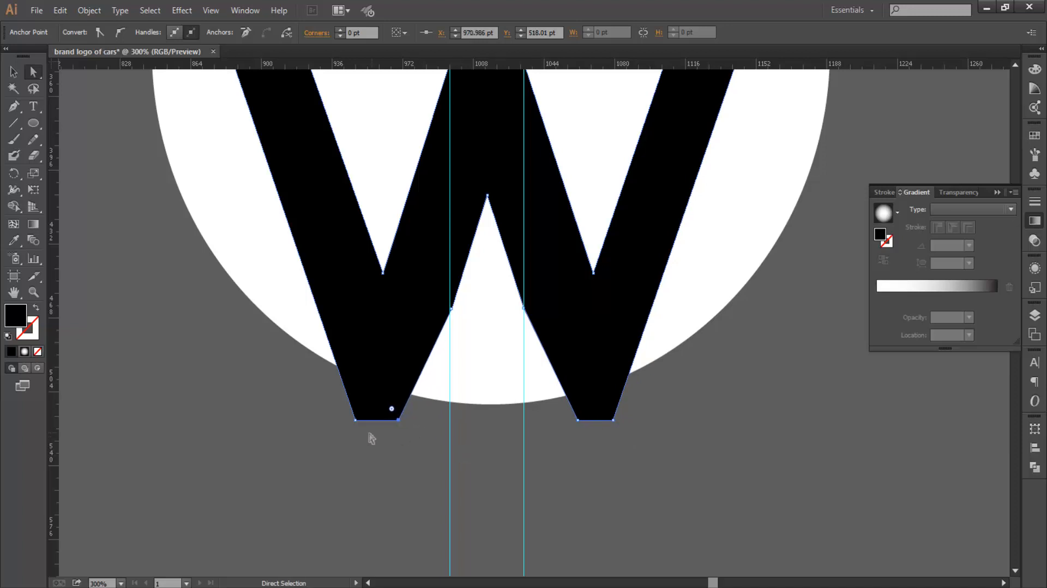
click(355, 420)
key(Right)
key(Right)
key(Right)
key(Right)
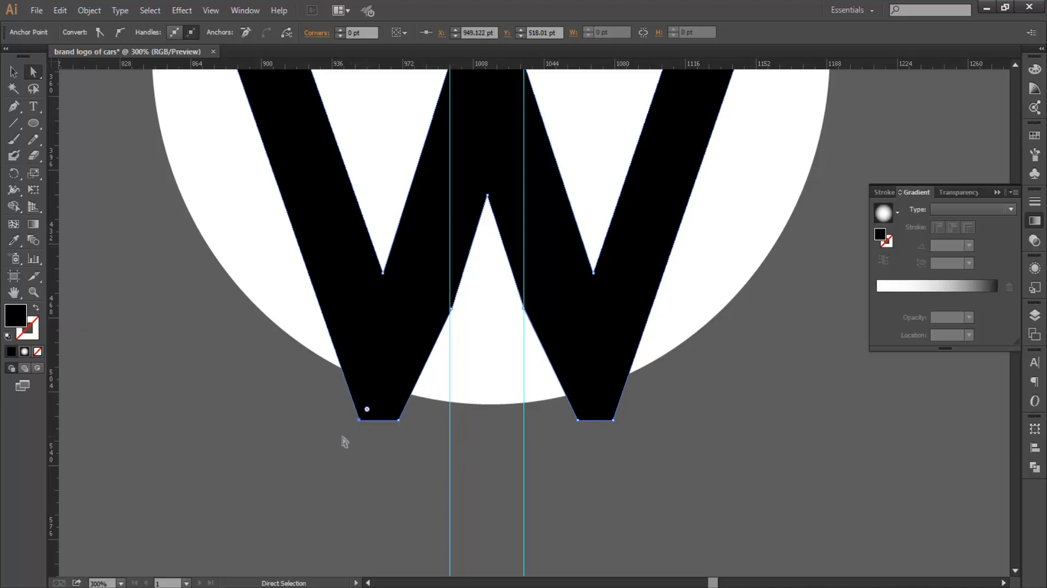
Delete the two extra anchor points on the W's lower inner edges so both run straight, and deselect the W.
scroll(499, 380, down, 2)
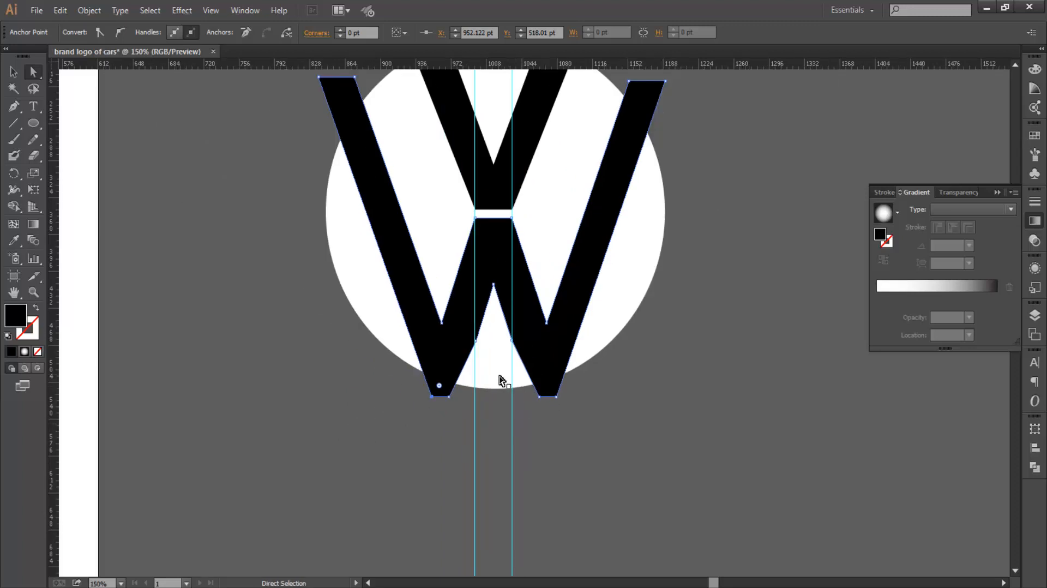
scroll(498, 381, up, 1)
key(p)
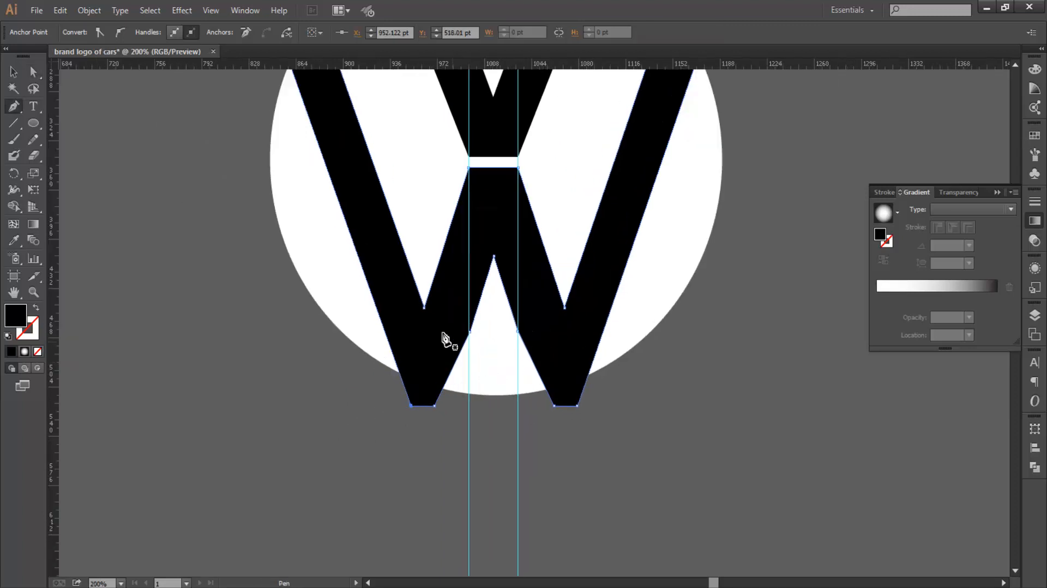
click(469, 332)
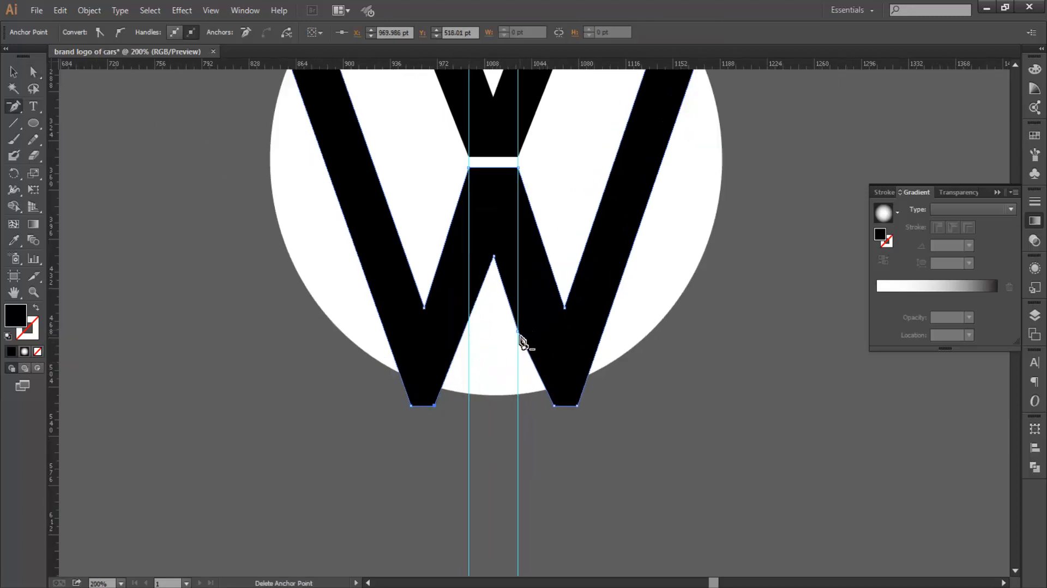
click(518, 332)
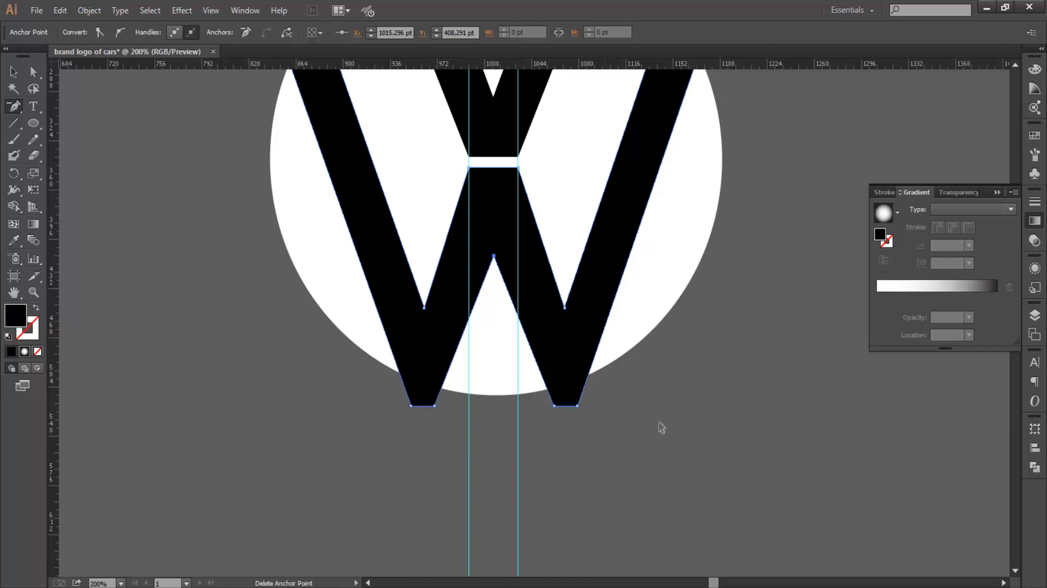
key(v)
click(600, 387)
scroll(611, 398, down, 3)
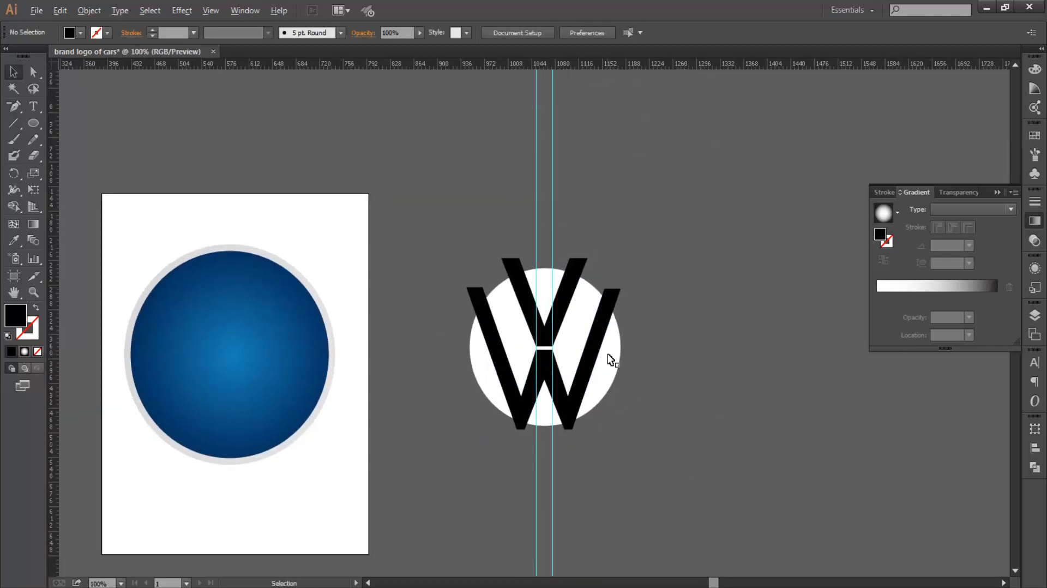
Raise the tip of the W's lower central notch straight up toward the central peak.
scroll(603, 355, up, 2)
scroll(463, 443, up, 2)
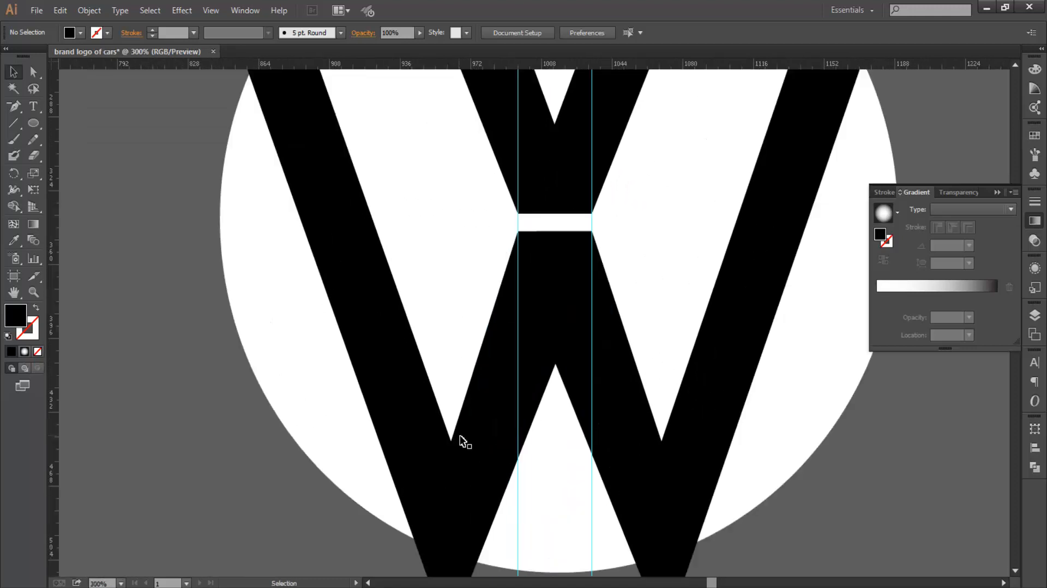
key(a)
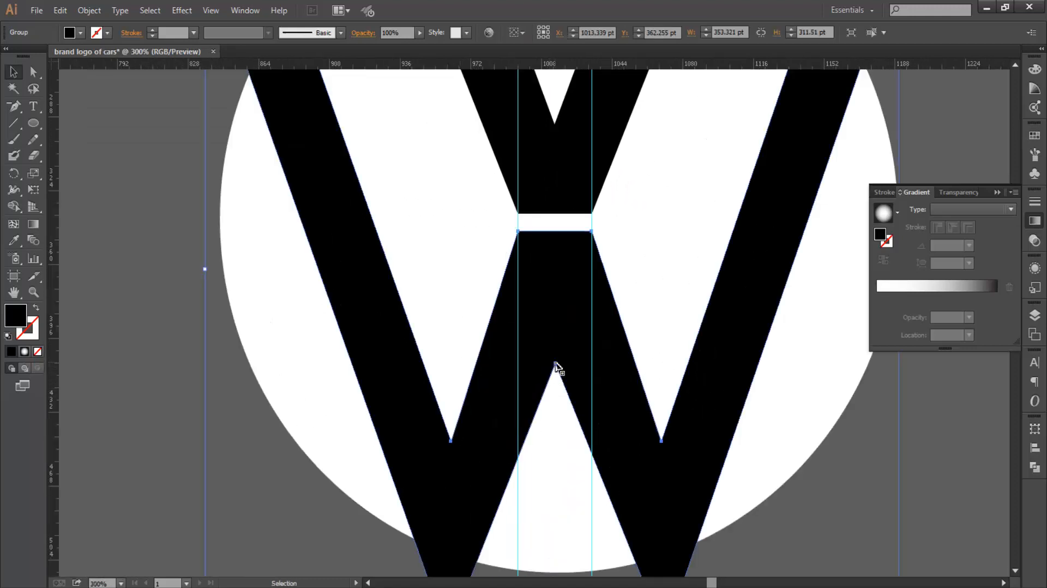
click(555, 364)
key(Up)
key(Up)
key(Up)
key(Up)
key(Up)
key(Up)
key(Up)
key(Up)
key(Up)
key(Up)
key(Up)
key(Up)
key(Up)
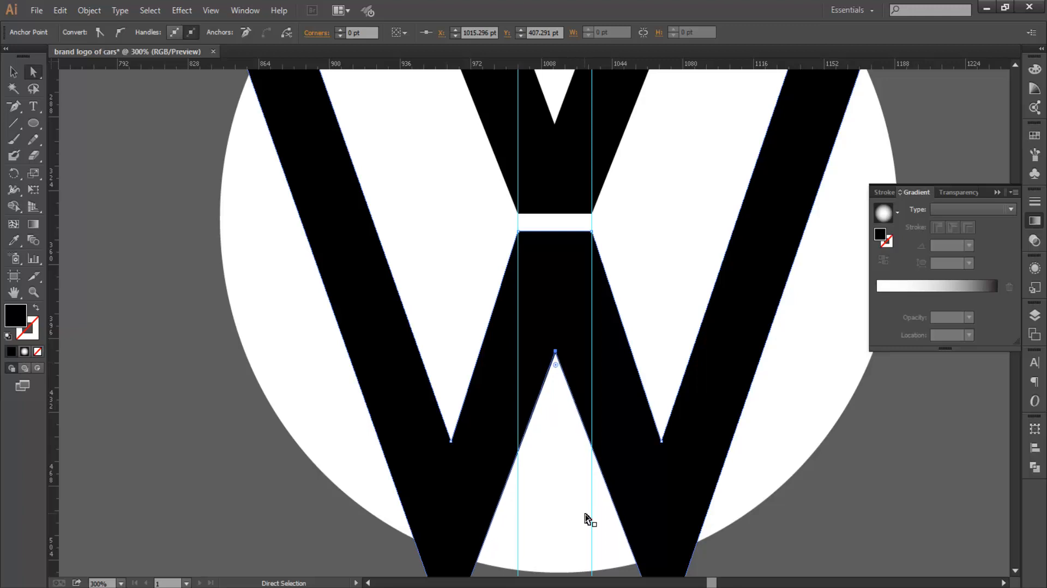
Select the V, the W and the white circle behind them together.
click(852, 480)
scroll(743, 443, down, 4)
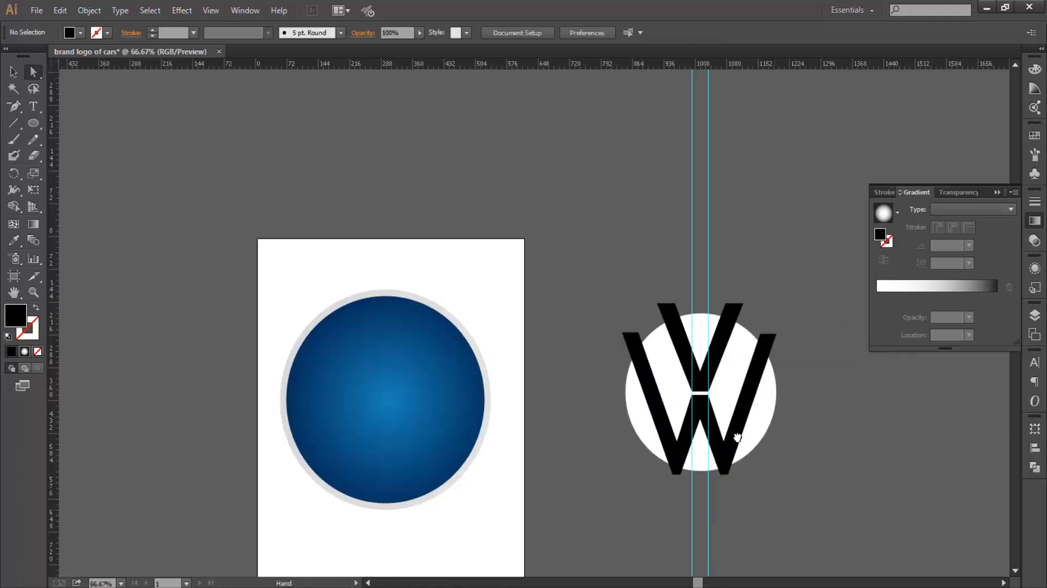
drag(736, 436, 631, 355)
scroll(654, 335, up, 2)
drag(663, 409, 689, 400)
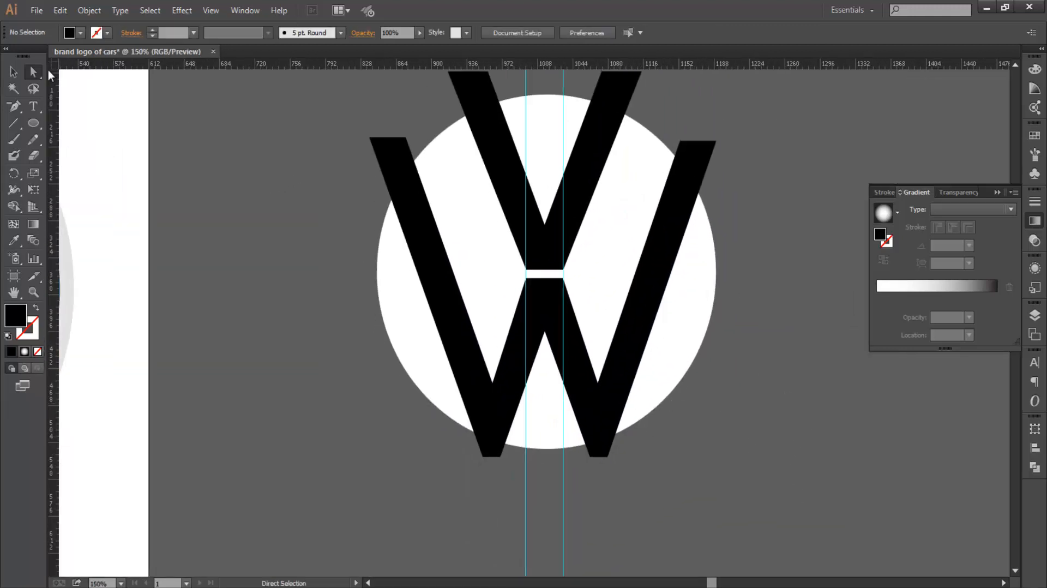
key(v)
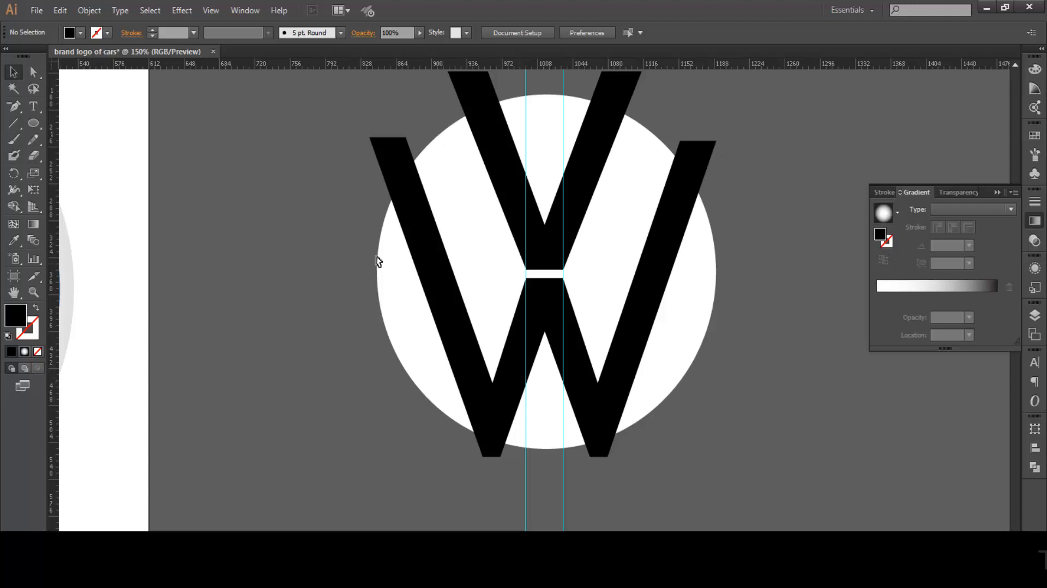
click(408, 228)
scroll(639, 233, down, 2)
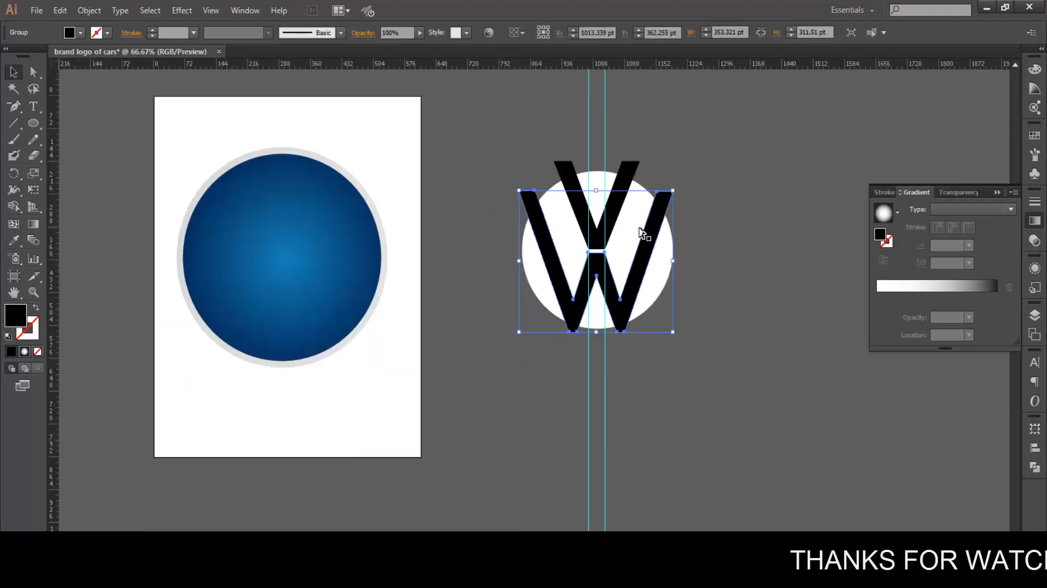
scroll(633, 197, up, 2)
shift+click(620, 150)
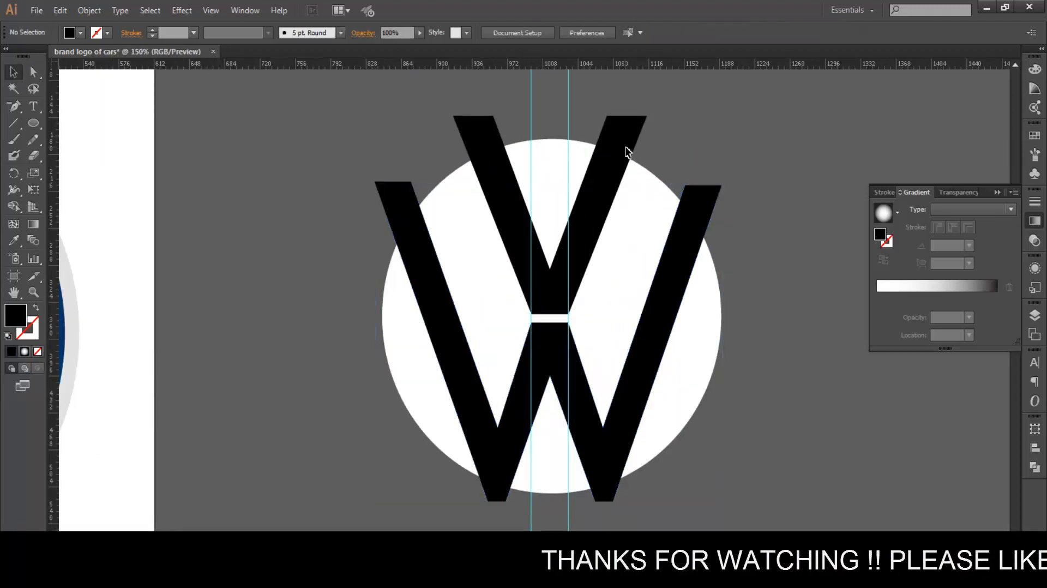
click(627, 152)
right_click(627, 152)
click(676, 241)
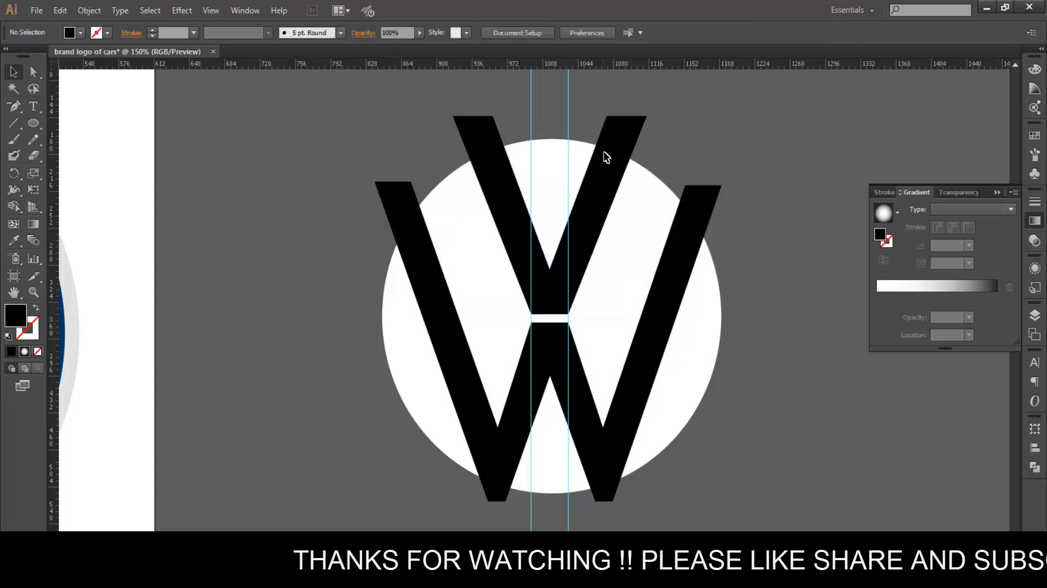
shift+click(684, 215)
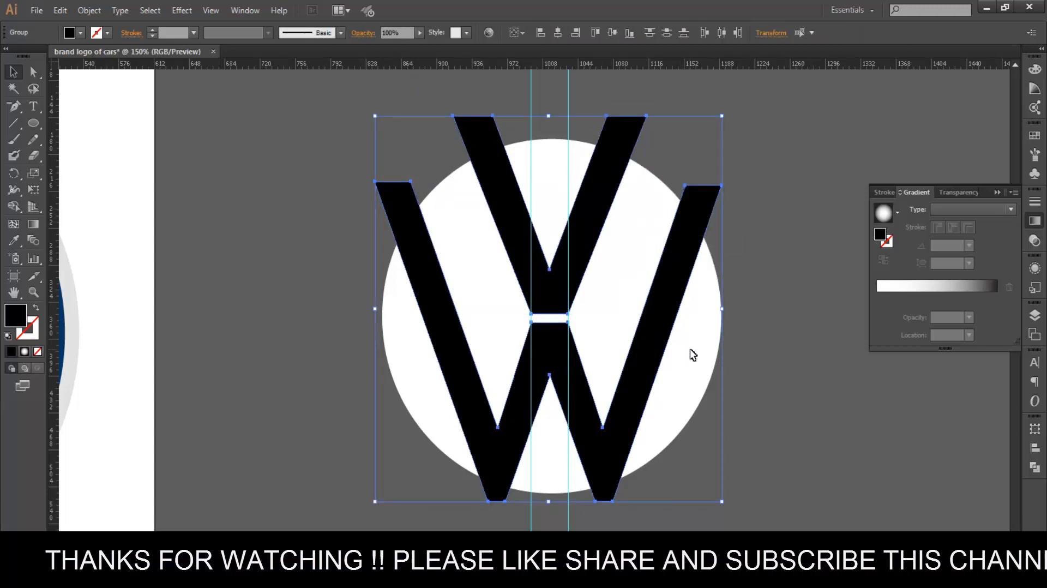
shift+click(692, 348)
Remove the ends of the V and W that stick out beyond the circle with the Shape Builder tool.
key(shift+m)
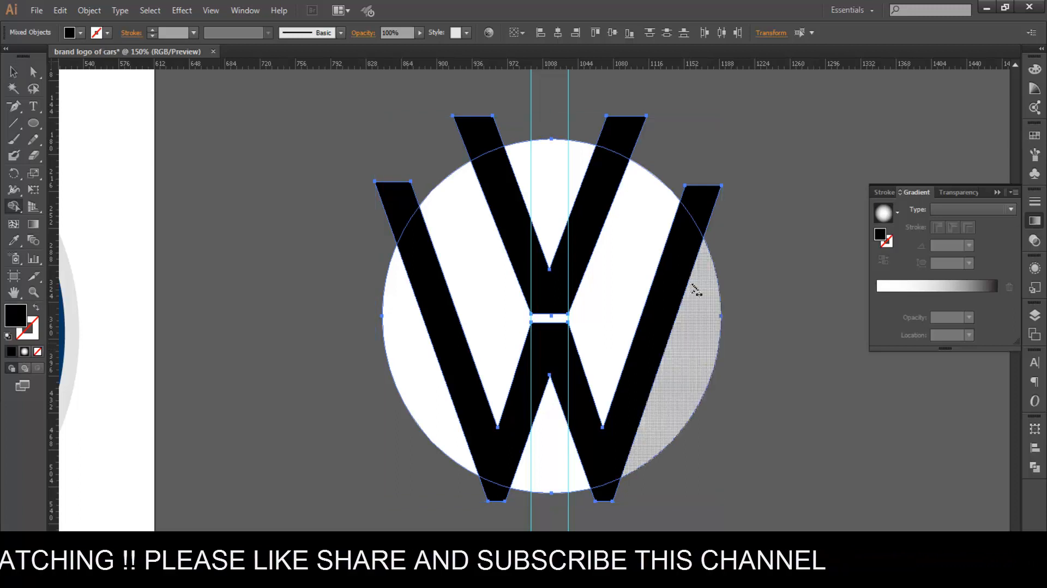
alt+click(641, 132)
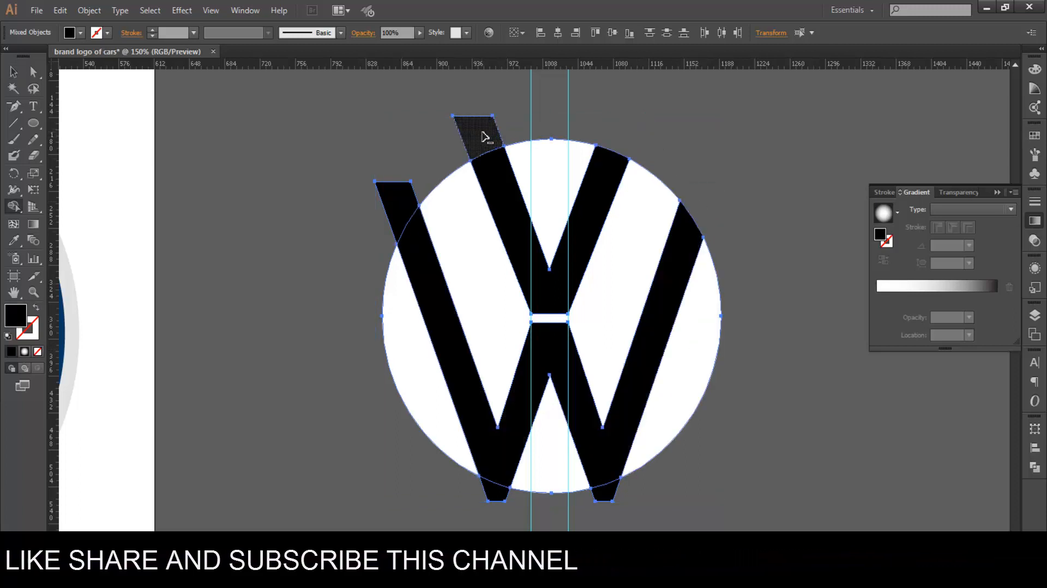
alt+click(480, 133)
alt+click(402, 206)
alt+click(493, 496)
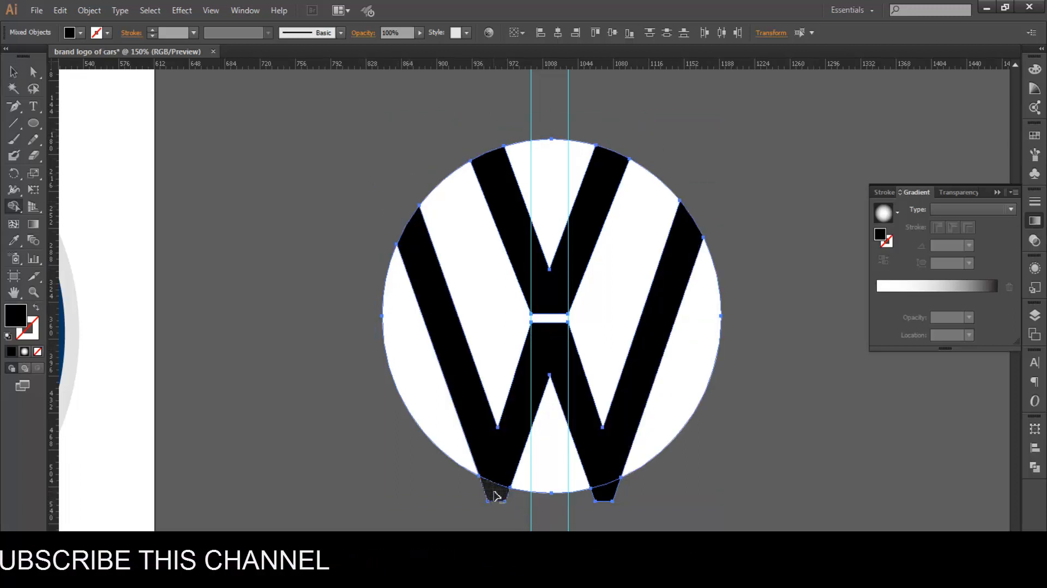
alt+click(603, 493)
scroll(629, 288, down, 2)
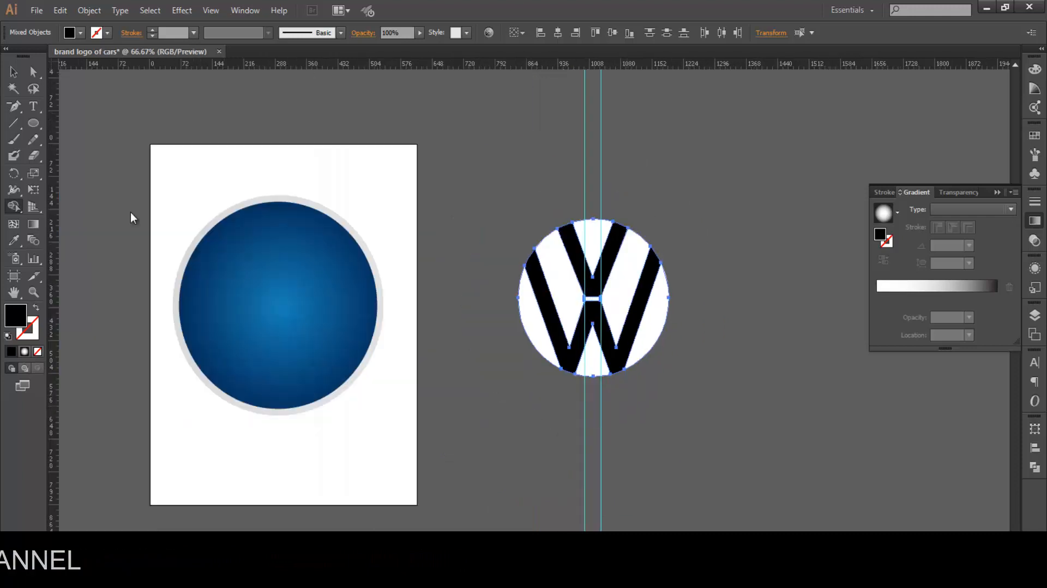
Delete the two vertical guides running through the VW artwork.
click(20, 72)
click(480, 145)
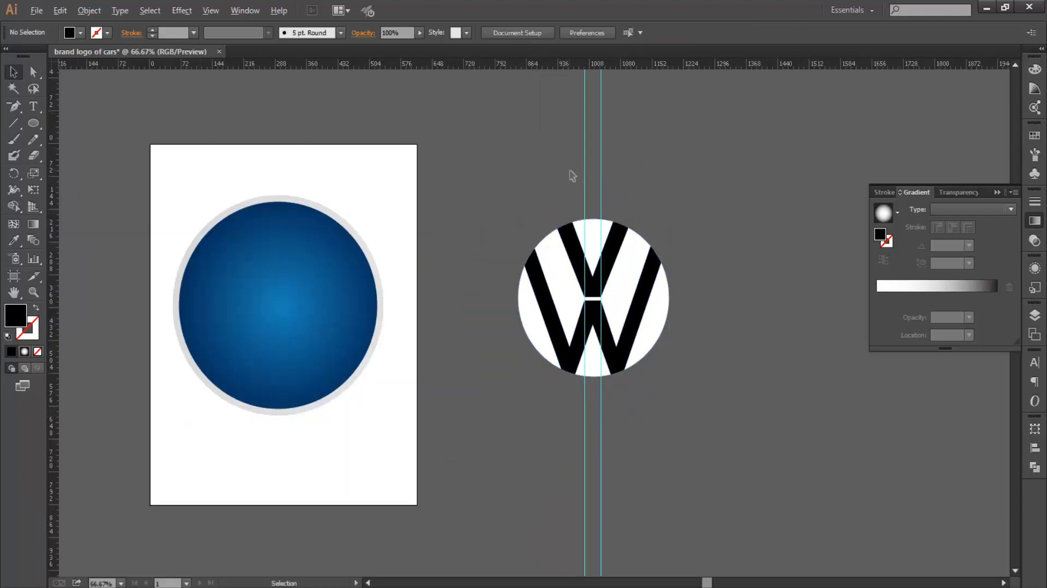
drag(662, 189, 679, 198)
key(Delete)
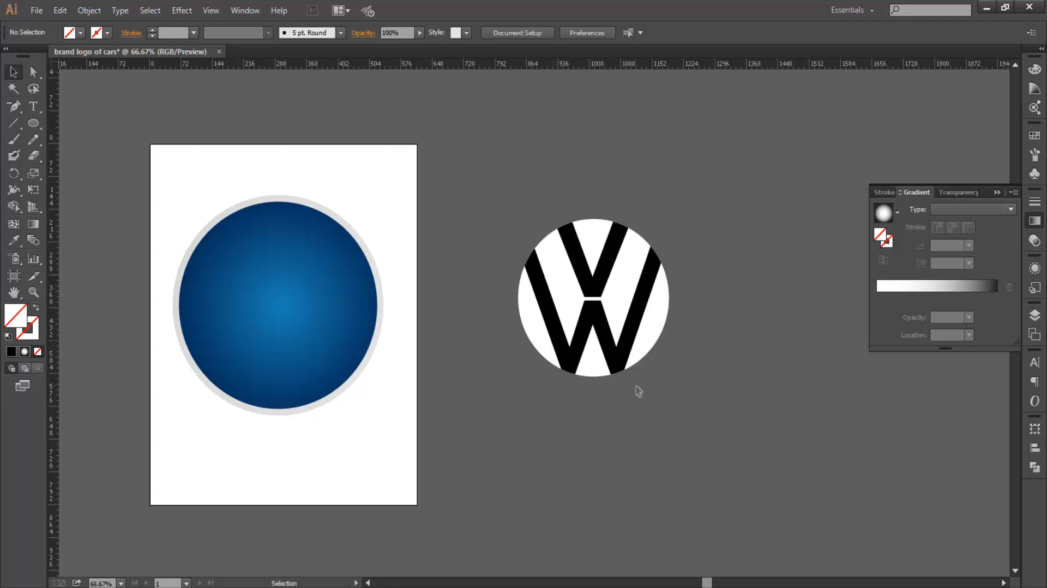
Swap the circle's white fill to its stroke and set the stroke weight to 30 pt.
scroll(594, 313, up, 1)
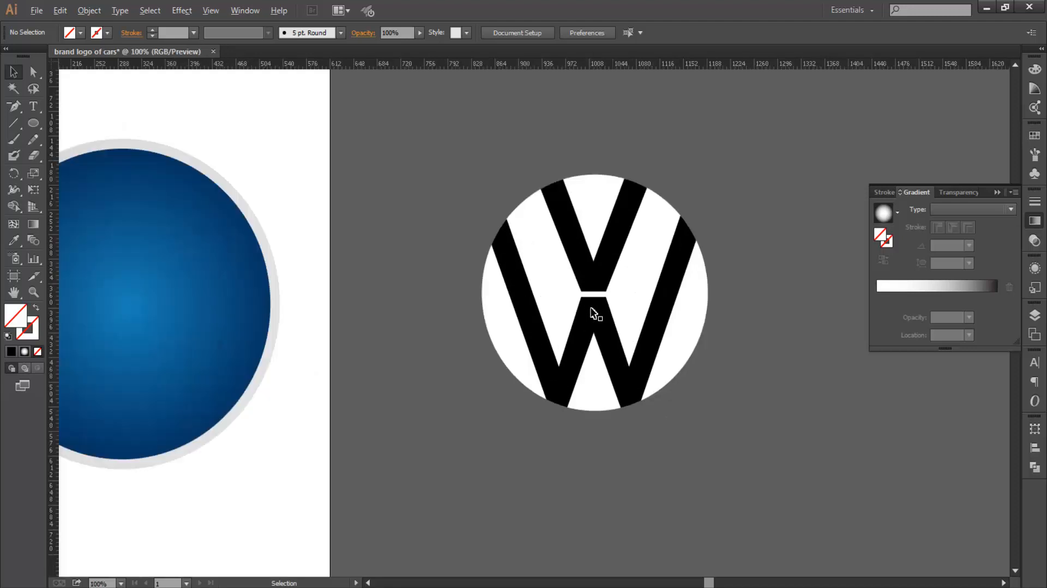
click(555, 271)
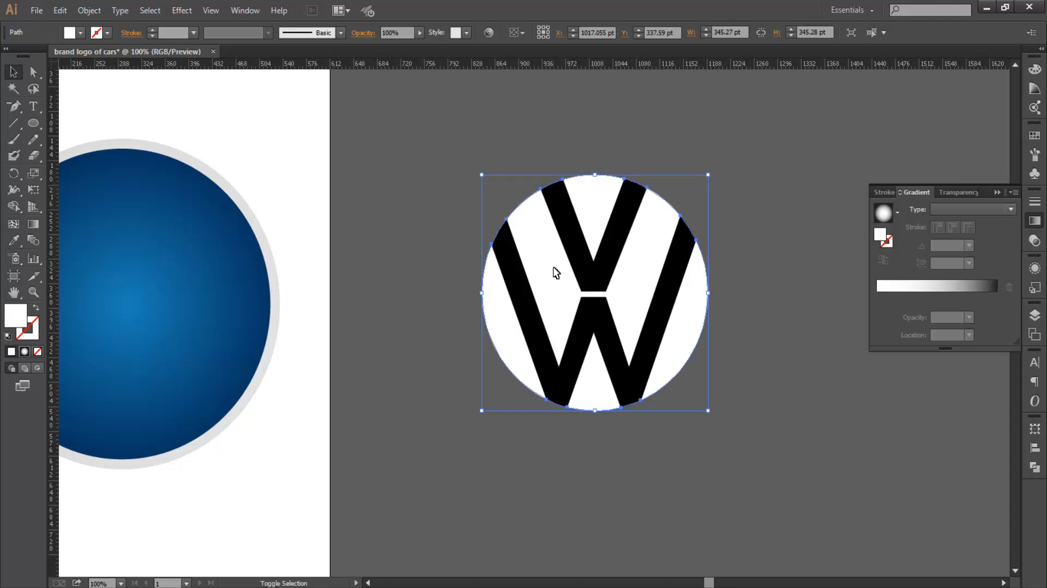
key(shift+x)
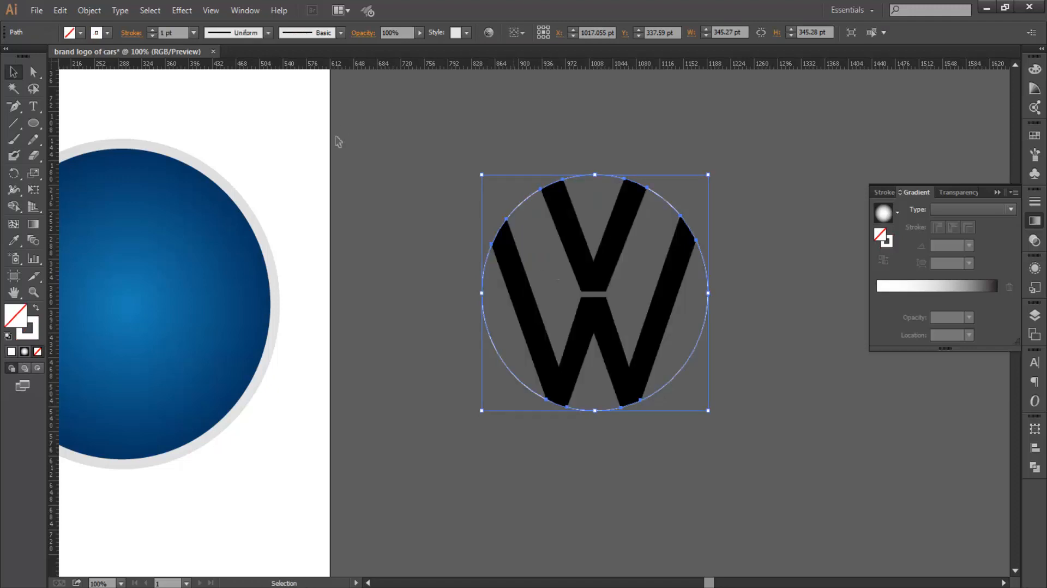
scroll(170, 30, up, 15)
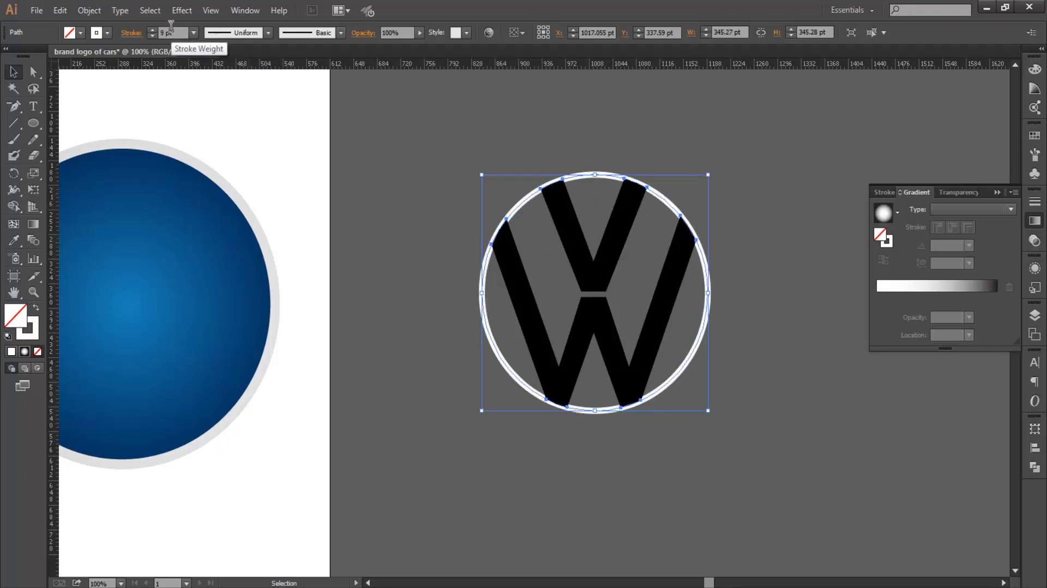
scroll(171, 24, up, 17)
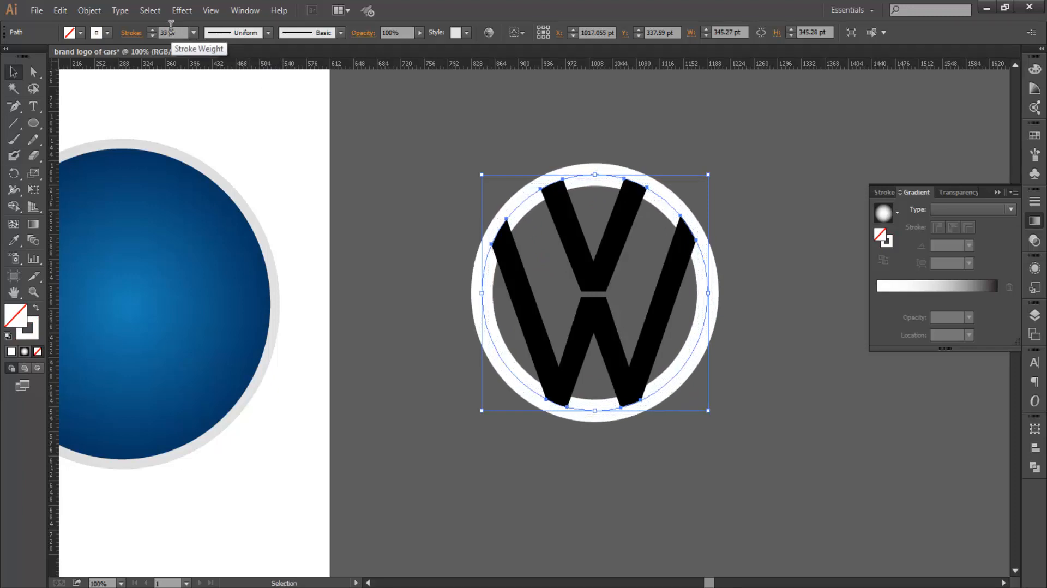
scroll(171, 24, down, 3)
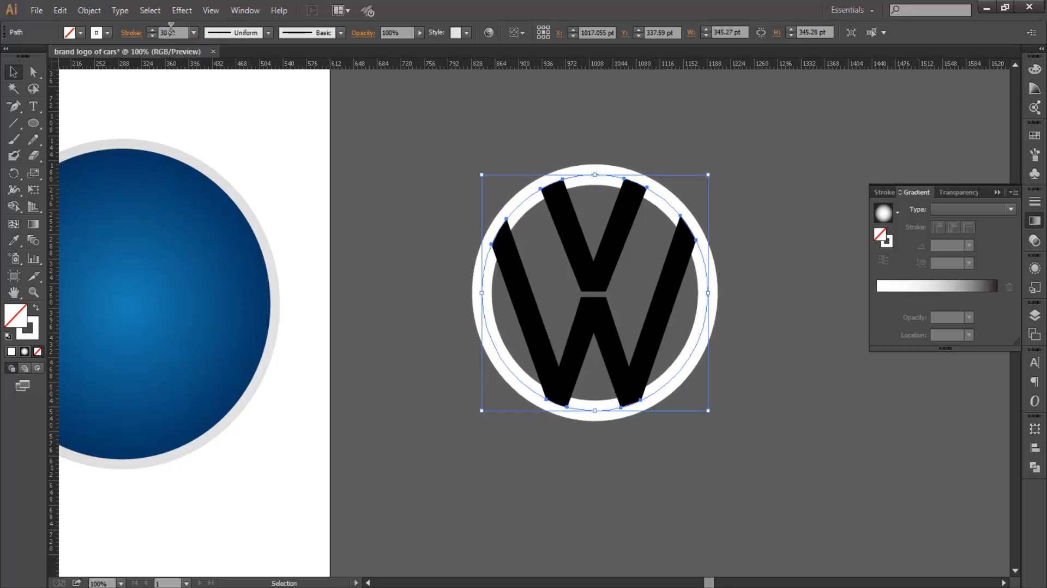
Align the circle's stroke to the inside of its path and deselect it.
click(131, 34)
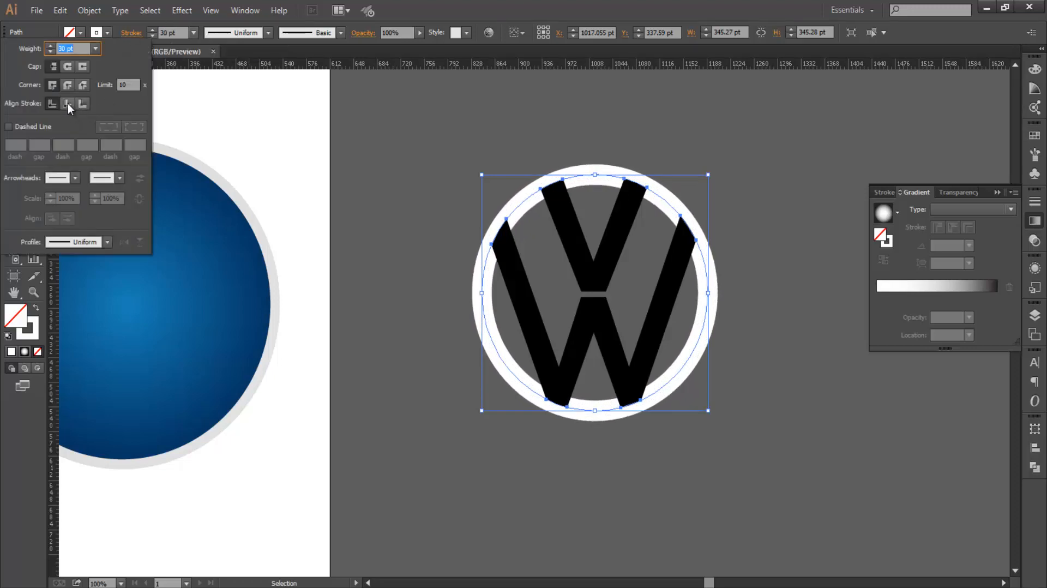
click(66, 104)
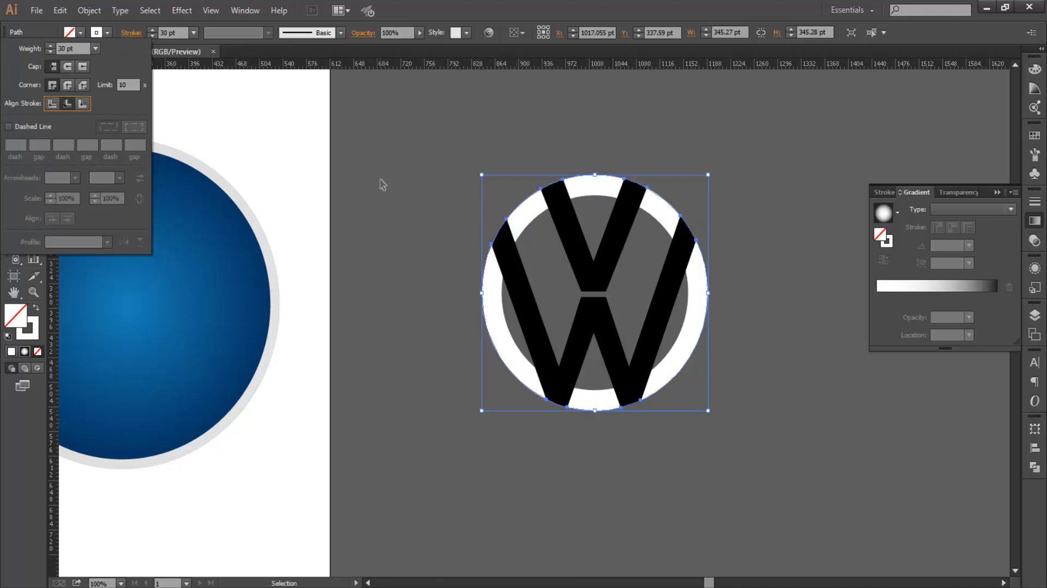
click(380, 180)
click(507, 139)
scroll(507, 139, down, 2)
drag(543, 173, 548, 208)
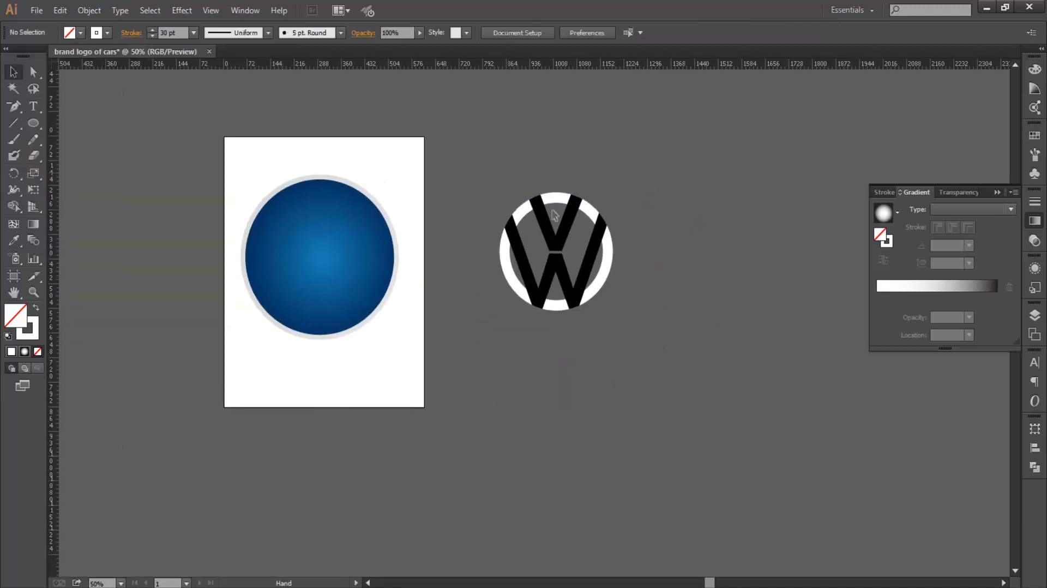
Set the white ring's stroke weight to 32 pt and deselect it.
scroll(548, 208, up, 3)
click(473, 220)
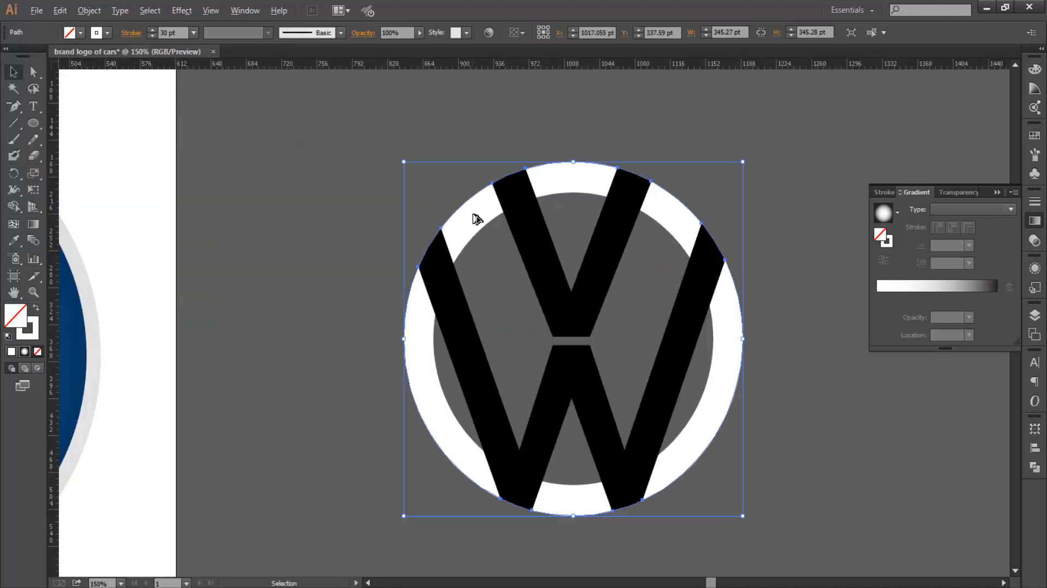
scroll(473, 217, down, 3)
scroll(180, 31, up, 2)
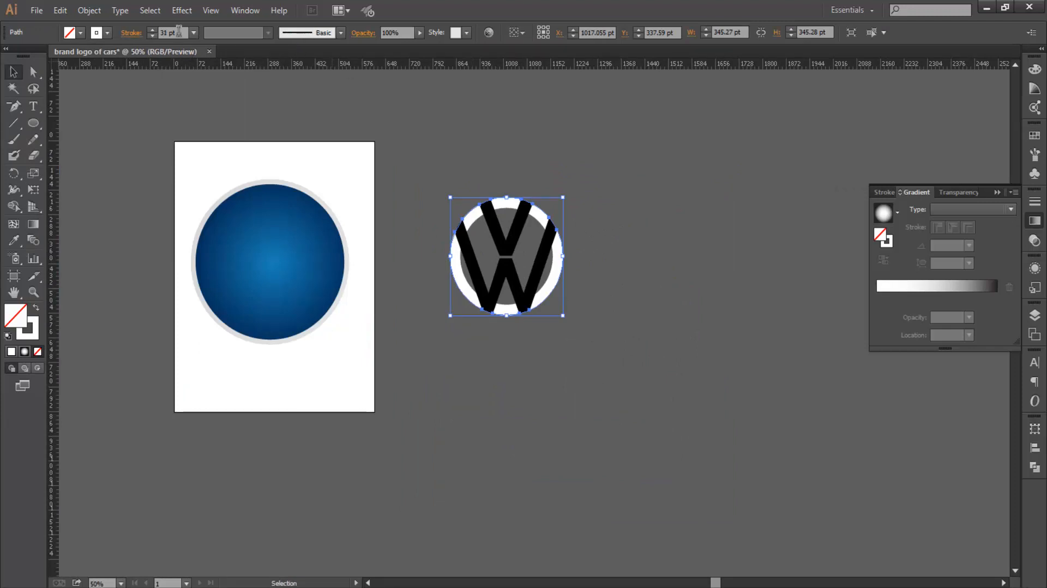
click(472, 201)
scroll(544, 223, up, 2)
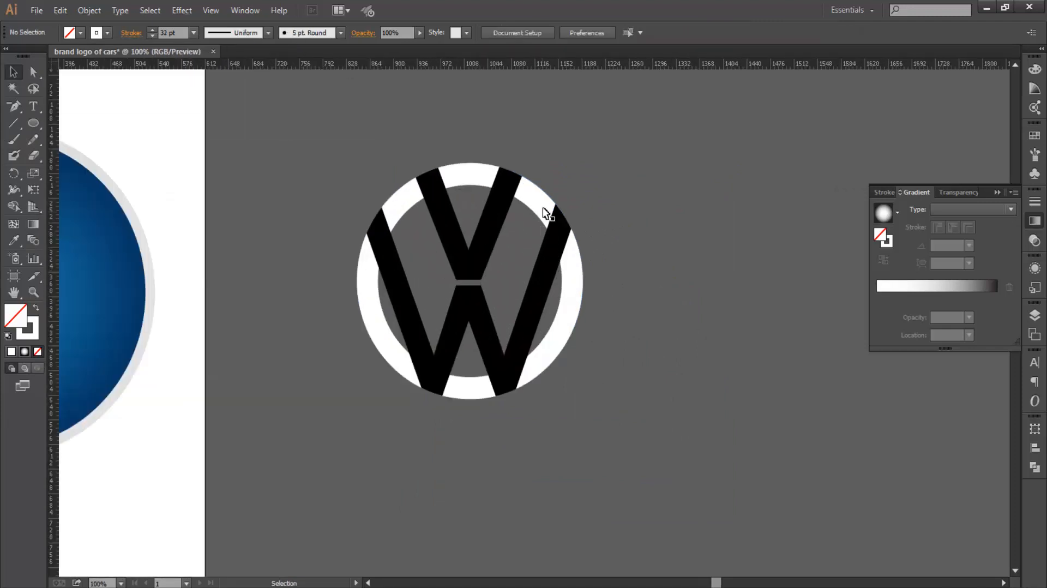
Expand the appearance of the white ring's 32 pt stroke and deselect it.
click(542, 202)
right_click(541, 202)
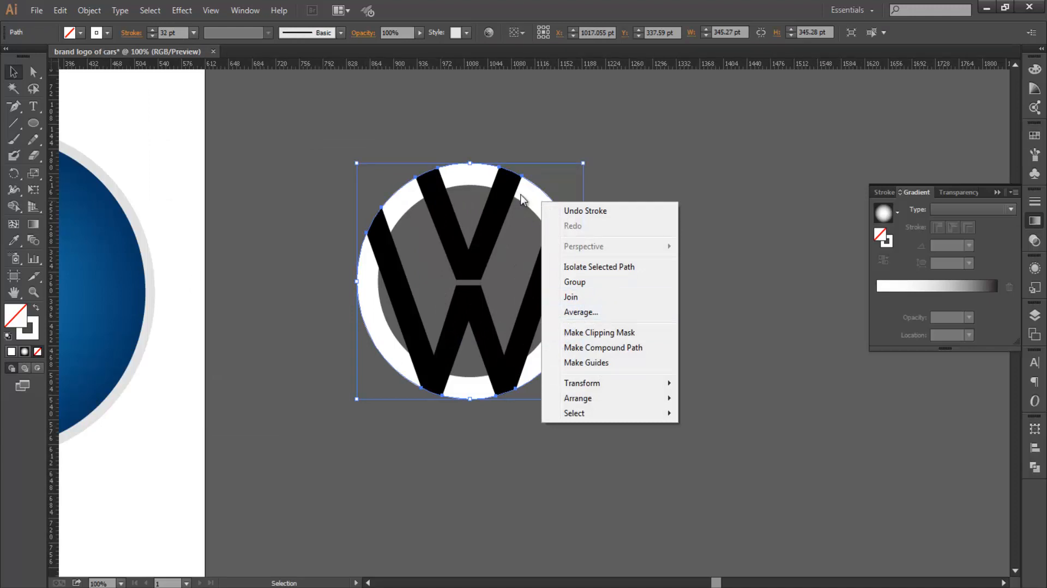
click(522, 199)
click(89, 10)
click(131, 172)
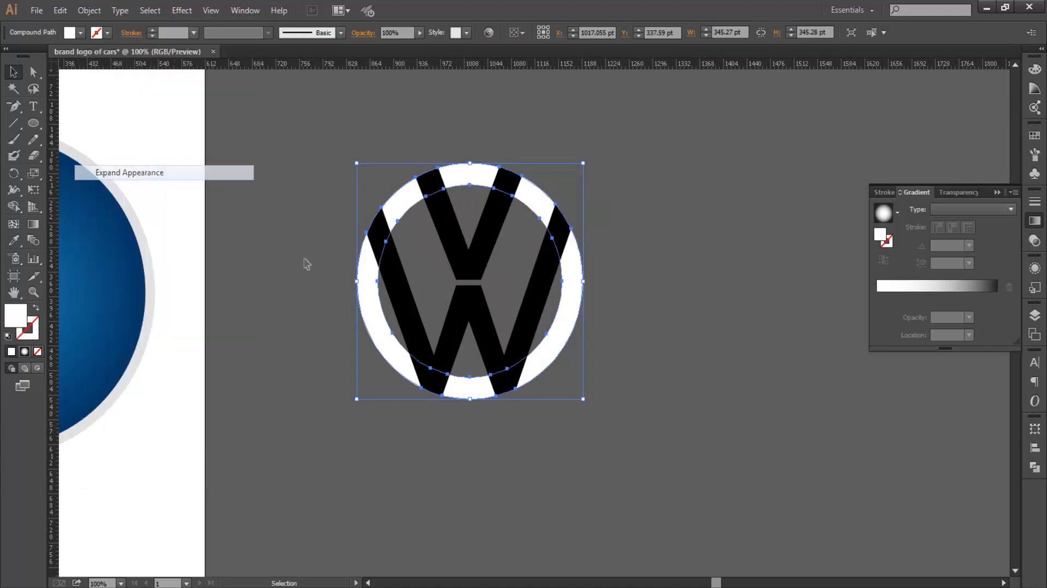
click(704, 177)
scroll(704, 178, down, 2)
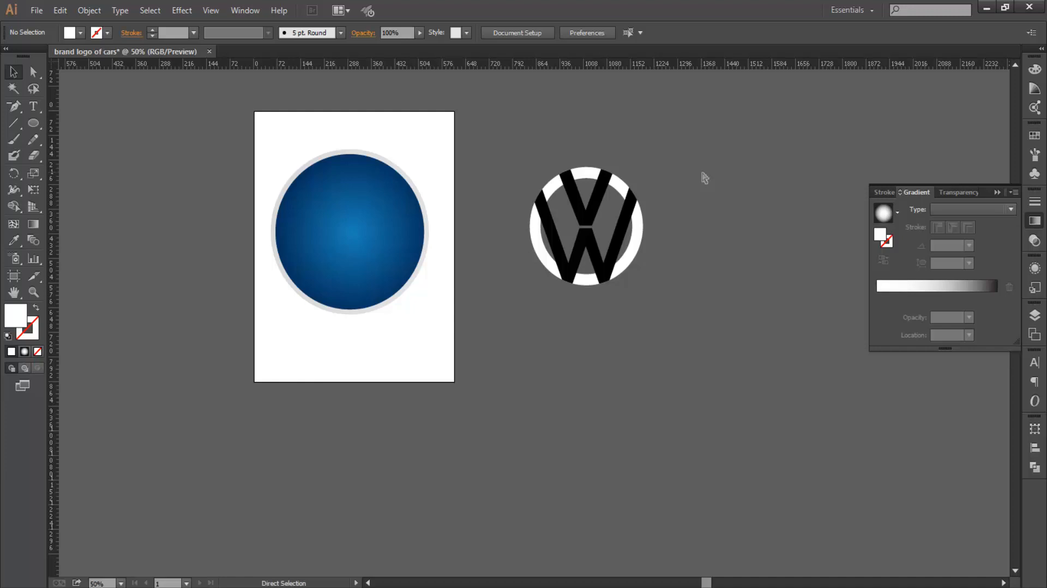
Undo the ring's expansion and set its stroke weight to 30 pt.
key(ctrl+z)
scroll(181, 31, down, 2)
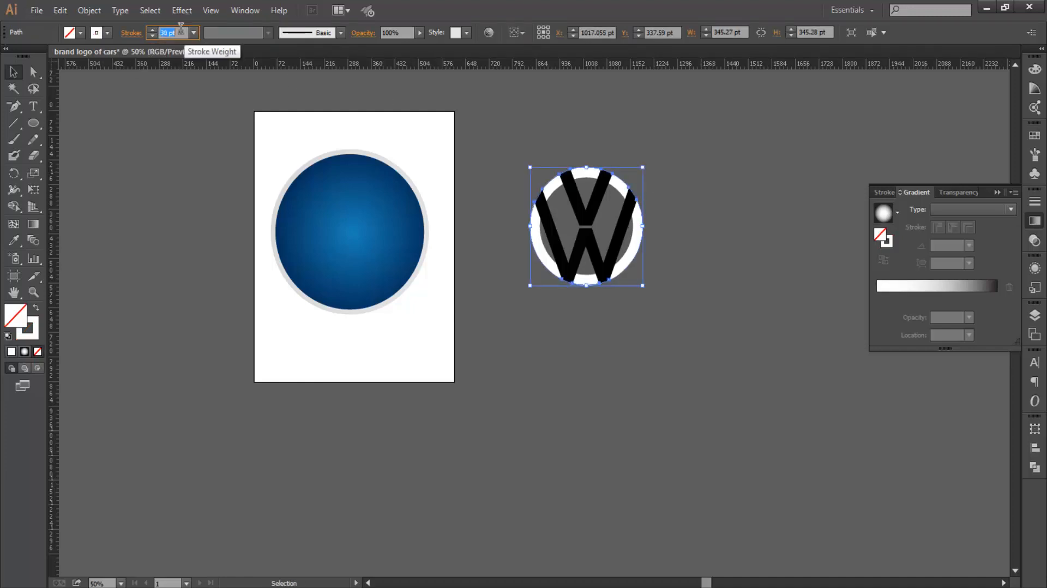
Expand the appearance of the white ring's 30 pt stroke into a filled shape and deselect everything.
click(89, 11)
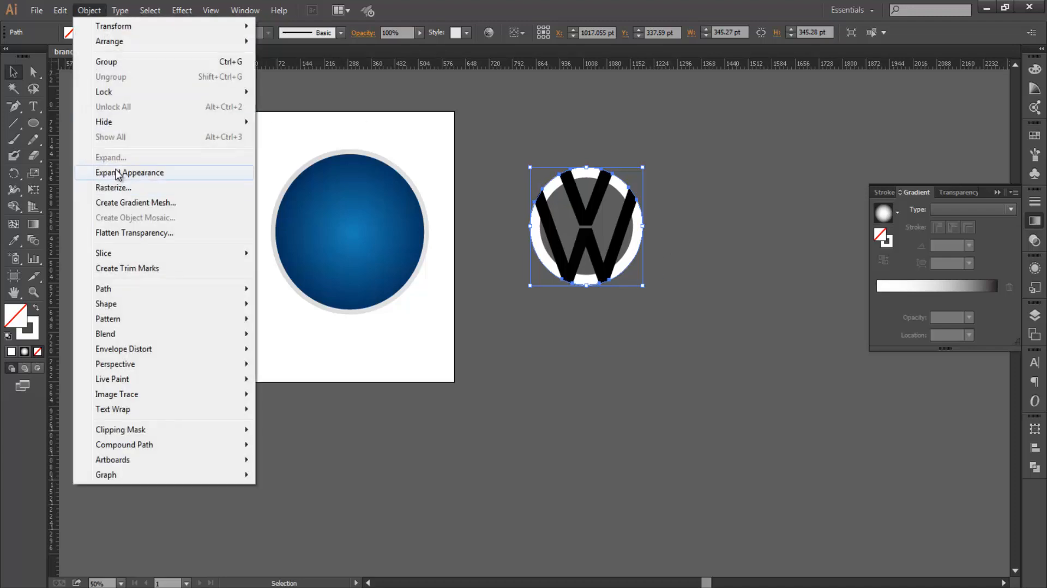
click(117, 173)
scroll(639, 187, up, 1)
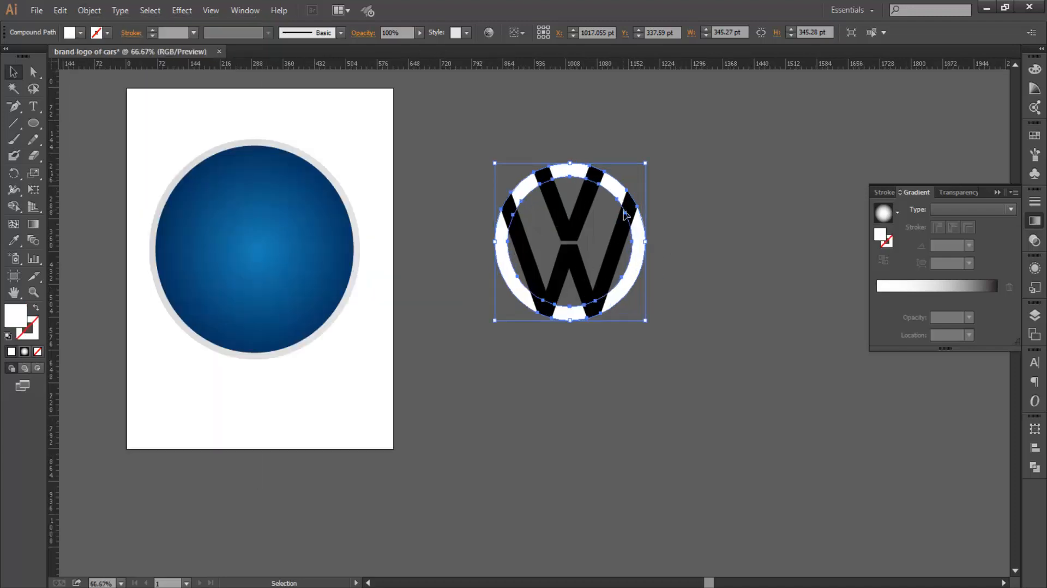
scroll(616, 210, up, 1)
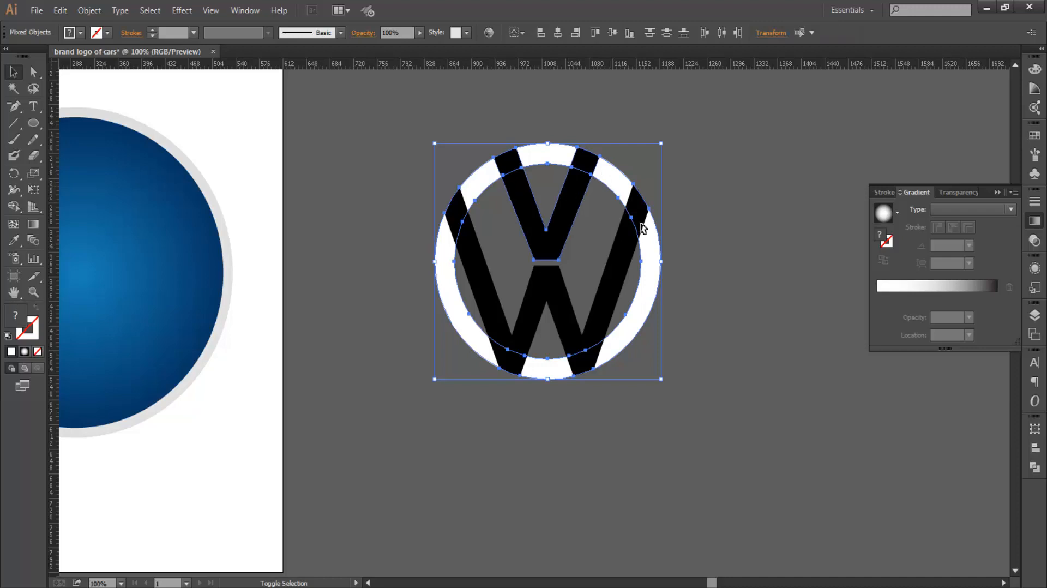
click(683, 170)
key(ctrl+minus)
drag(686, 161, 653, 181)
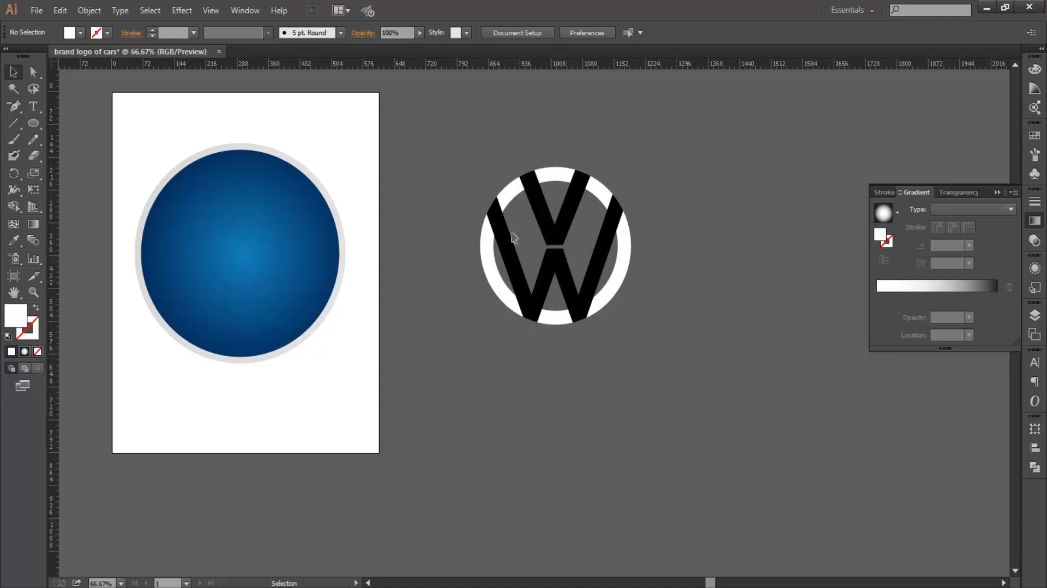
click(512, 195)
right_click(513, 194)
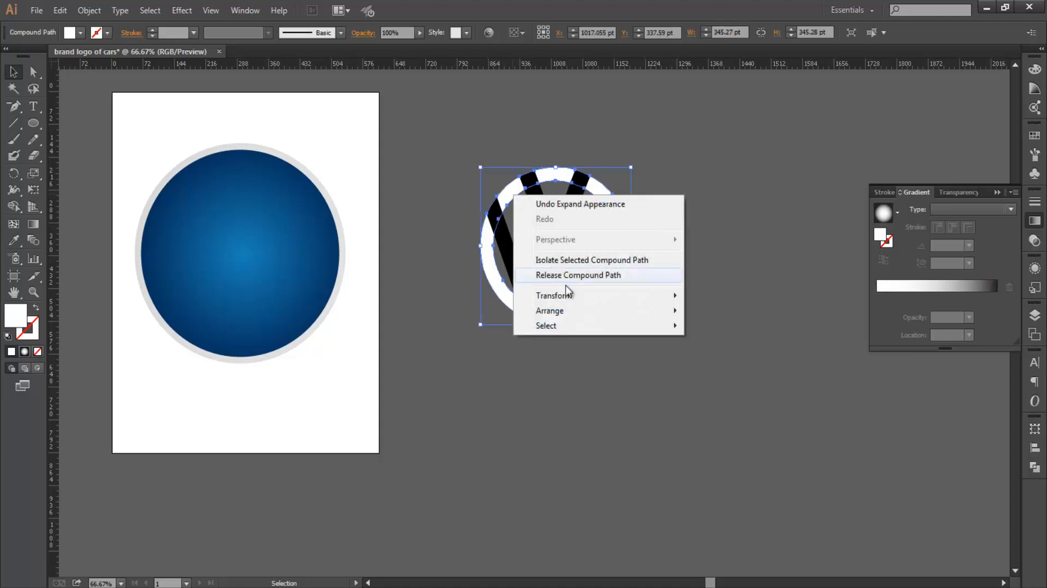
click(714, 194)
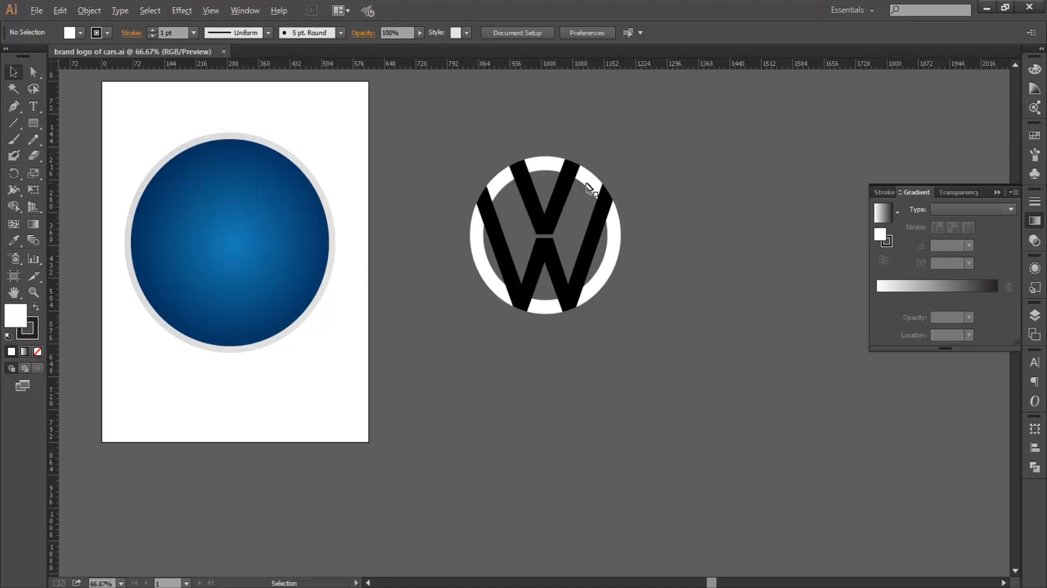
Give the white ring a dark 5 pt stroke and deselect it.
scroll(589, 188, up, 3)
click(598, 119)
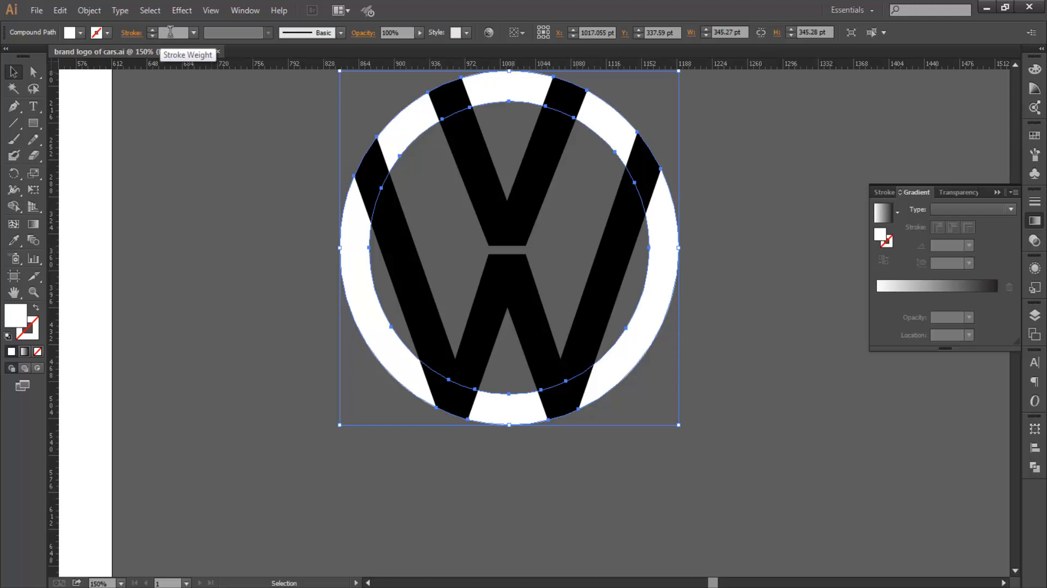
click(152, 29)
click(152, 30)
click(152, 29)
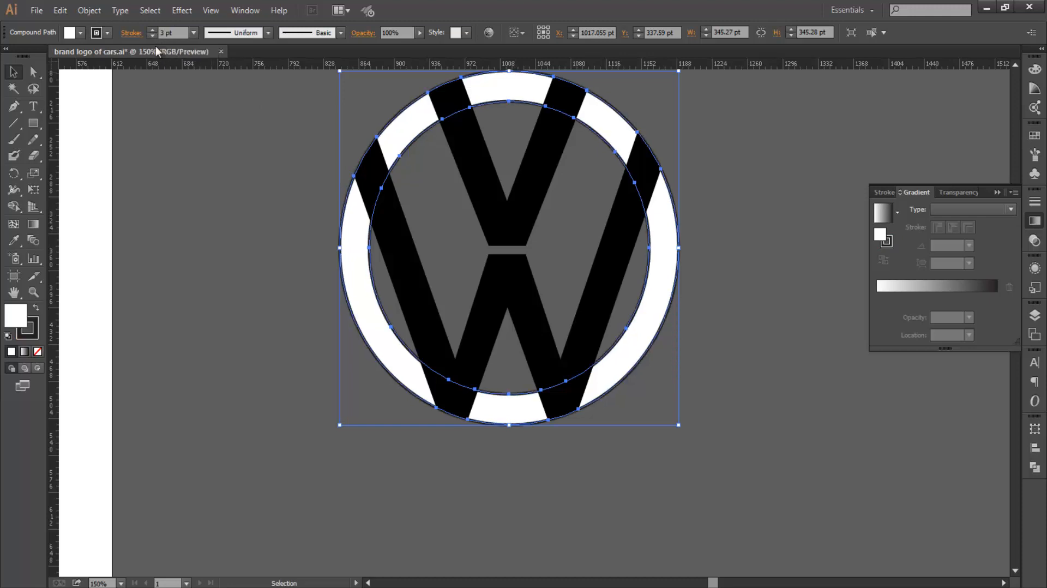
click(132, 33)
key(a)
key(v)
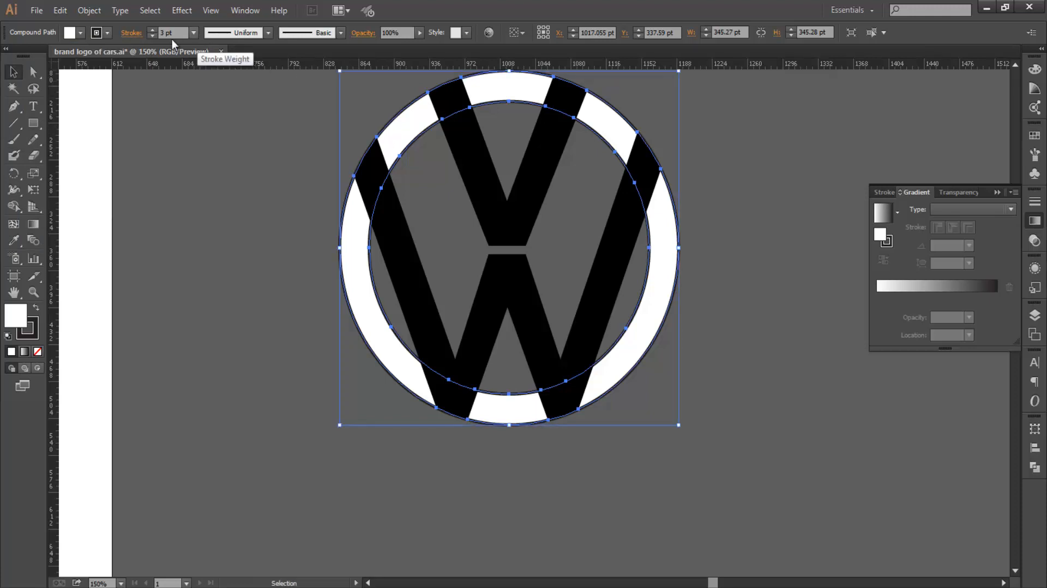
scroll(170, 33, up, 2)
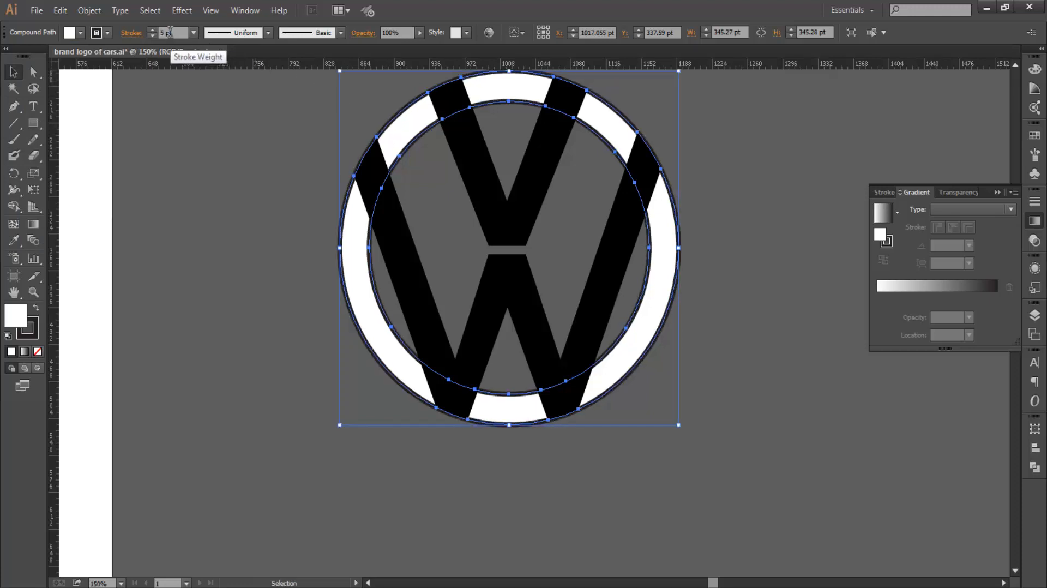
click(312, 226)
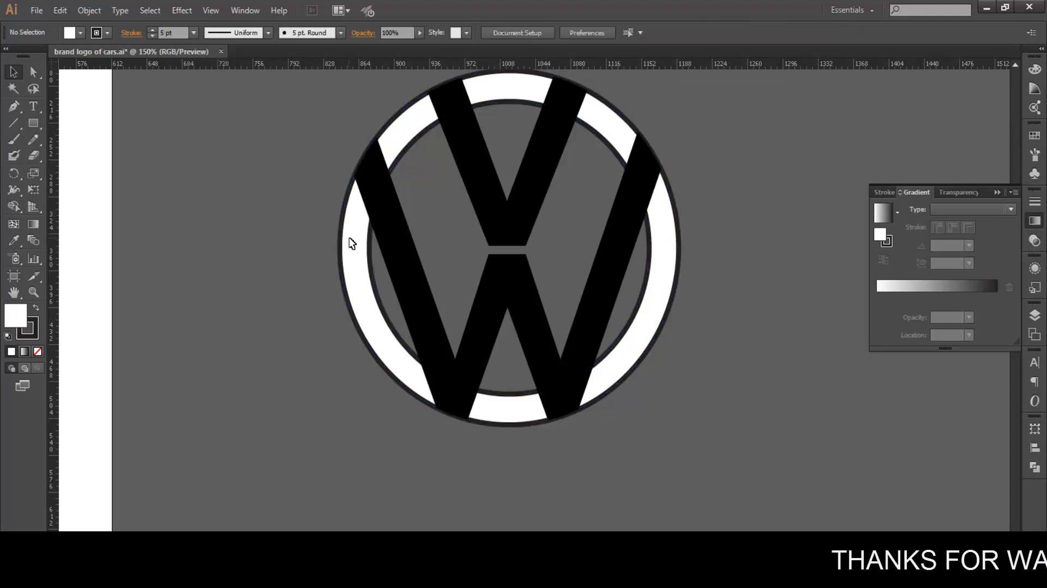
Copy the stroked white ring and paste the duplicate in front at the same position.
click(352, 243)
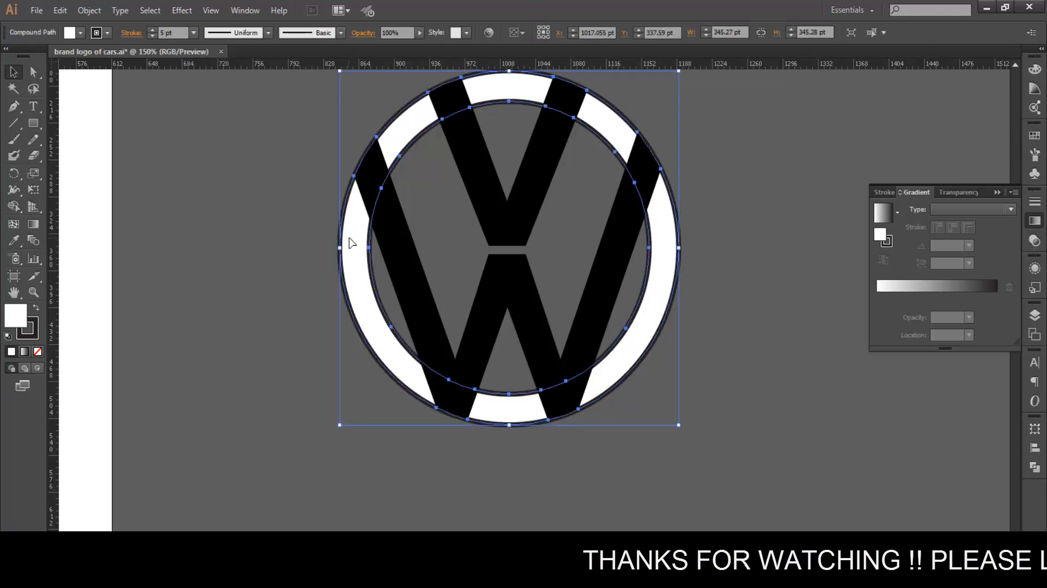
key(ctrl+c)
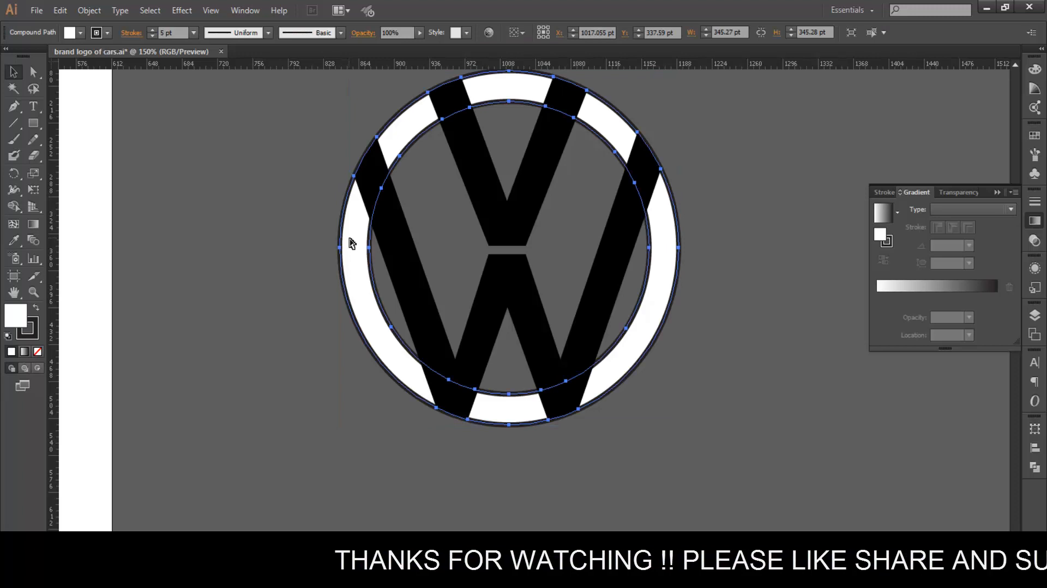
key(ctrl+f)
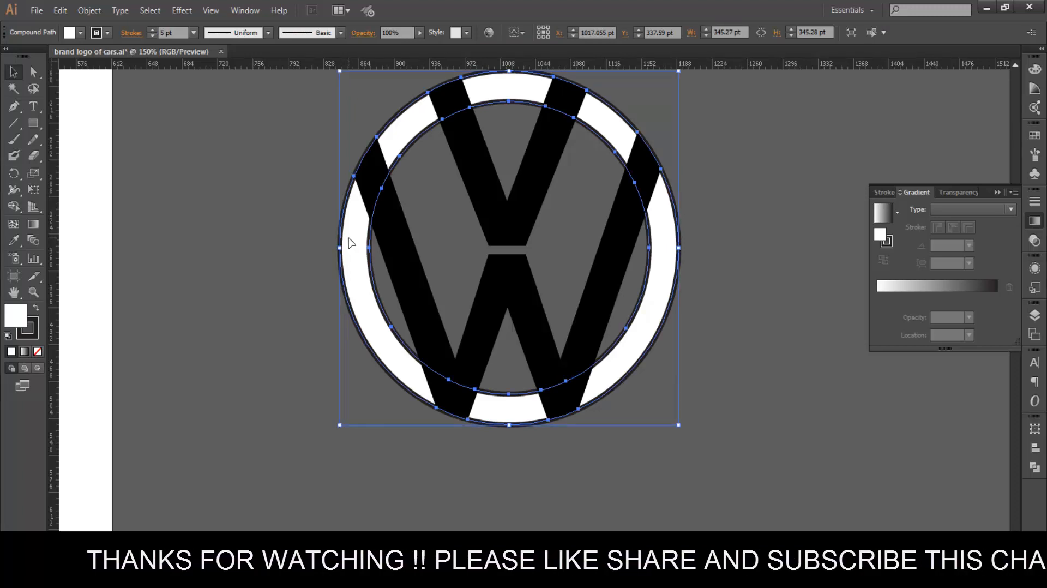
Expand the ring's fill and stroke into separate shapes, ungroup the result and deselect it.
click(89, 10)
click(101, 156)
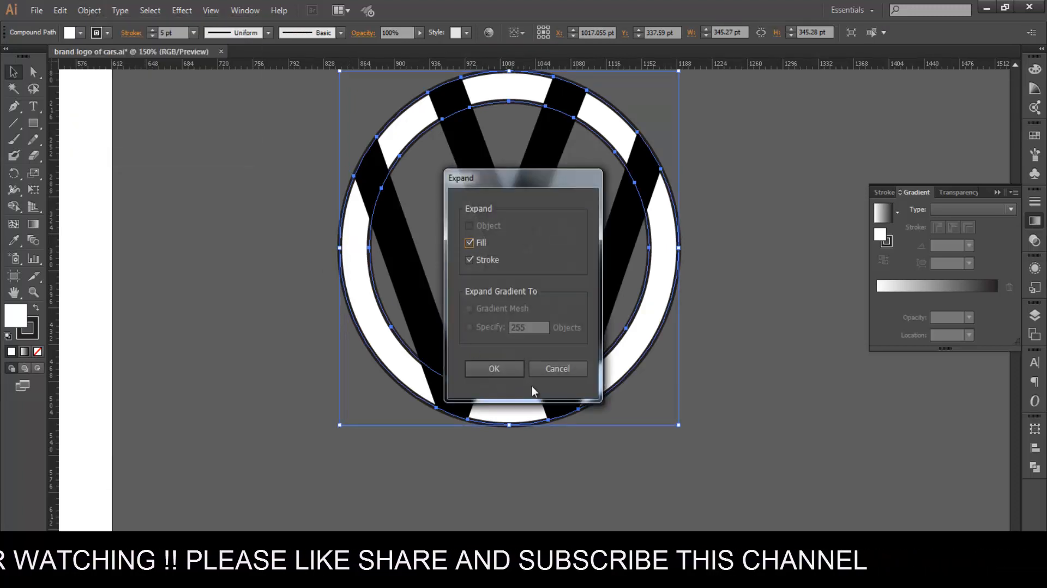
click(494, 368)
right_click(349, 232)
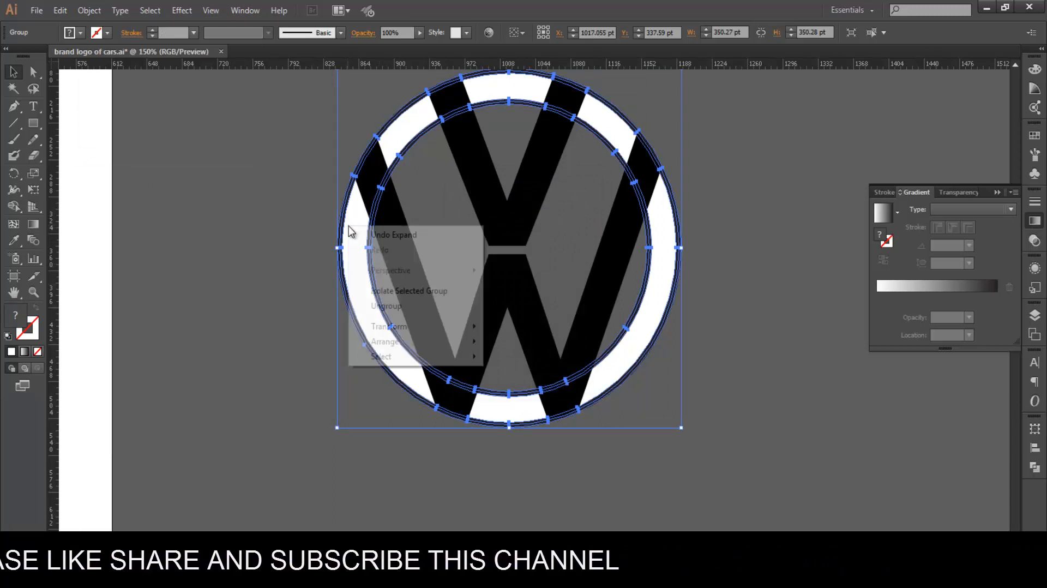
click(382, 305)
click(254, 272)
Merge the dark outer outline bands into the white ring with the Shape Builder tool, keeping the inner band separate.
scroll(374, 270, up, 3)
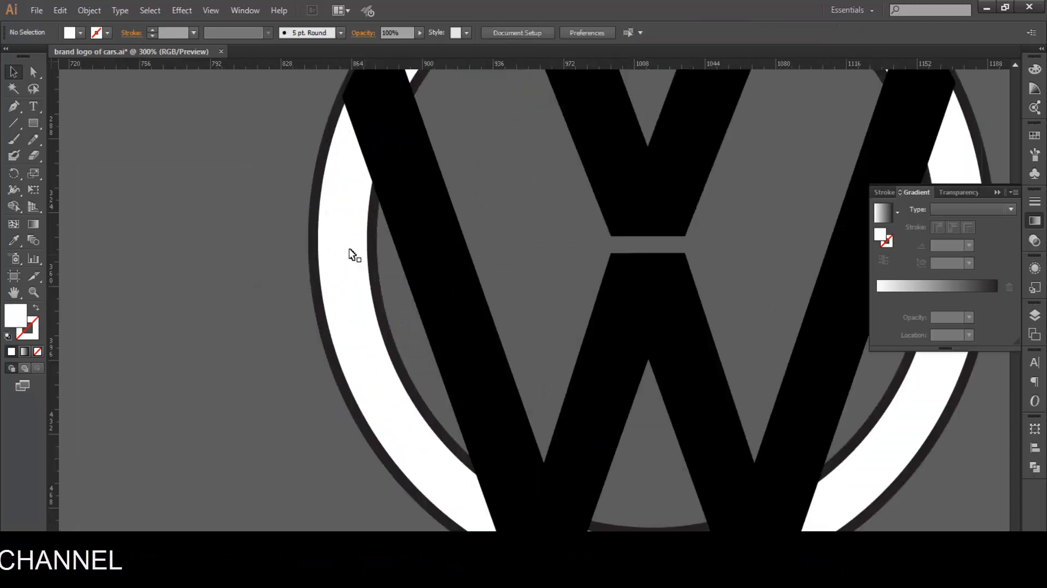
click(327, 241)
scroll(320, 218, up, 2)
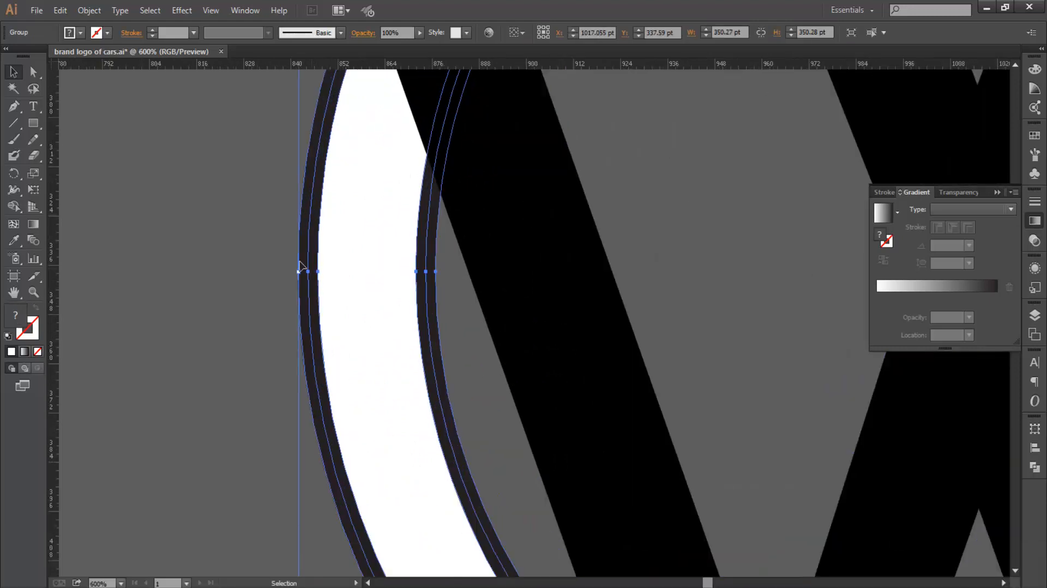
scroll(328, 272, down, 1)
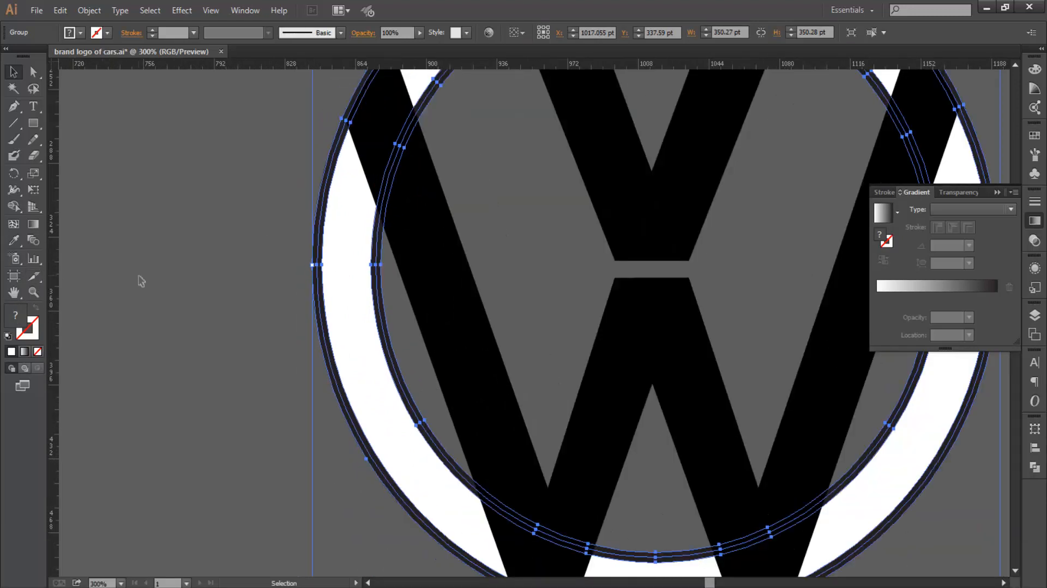
key(shift+m)
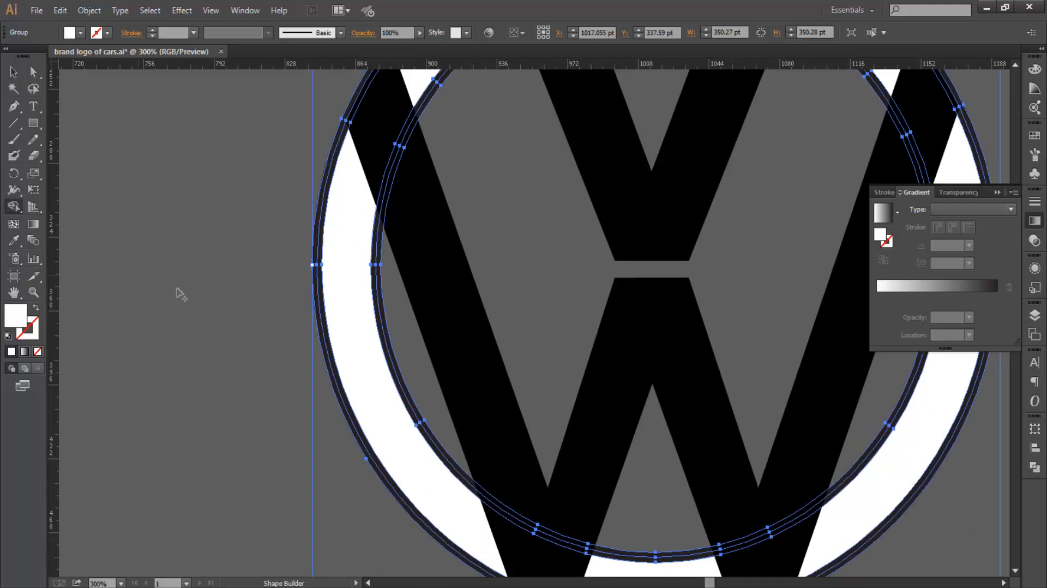
scroll(321, 267, up, 3)
scroll(322, 267, up, 1)
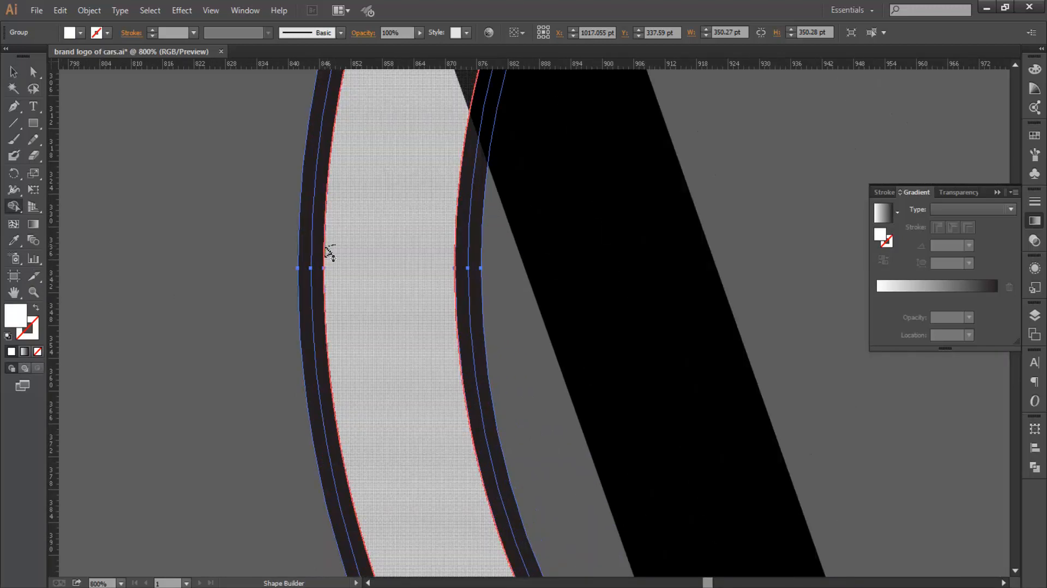
scroll(327, 250, down, 3)
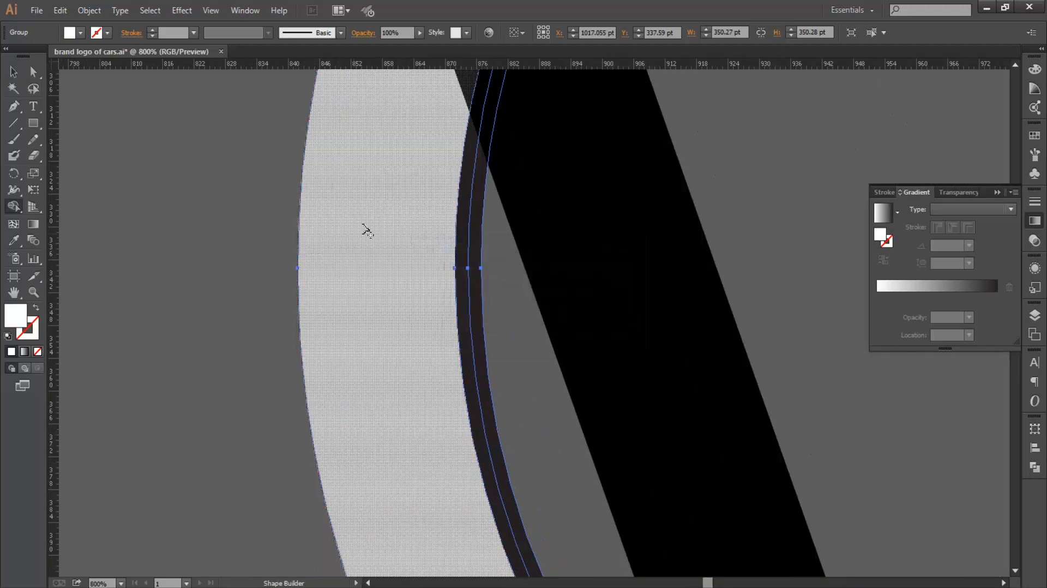
scroll(348, 251, down, 3)
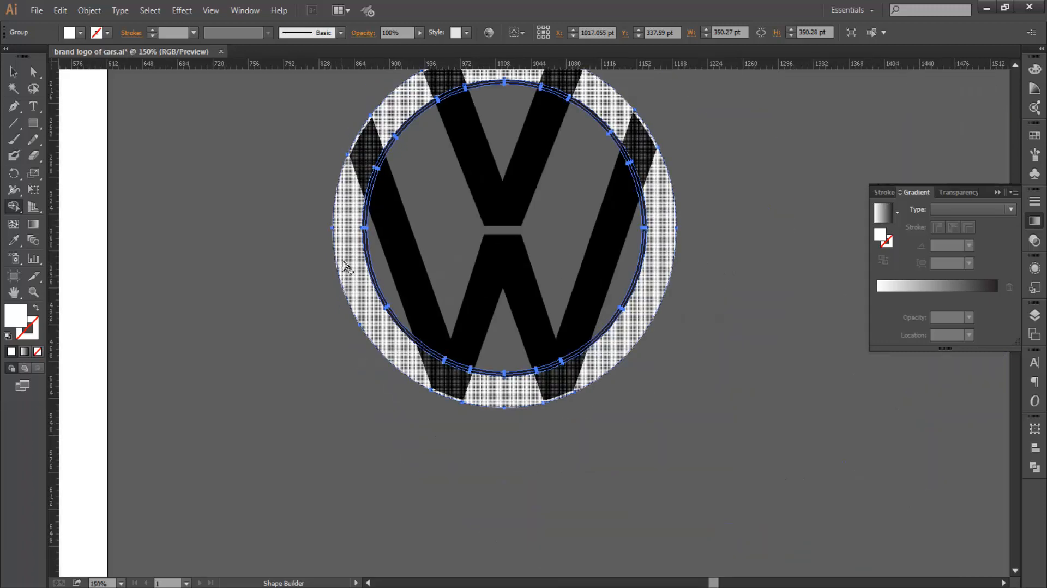
click(15, 72)
click(223, 237)
Isolate the ring group, fill its dark inner band with light grey #dddddd and leave isolation mode.
scroll(229, 234, down, 3)
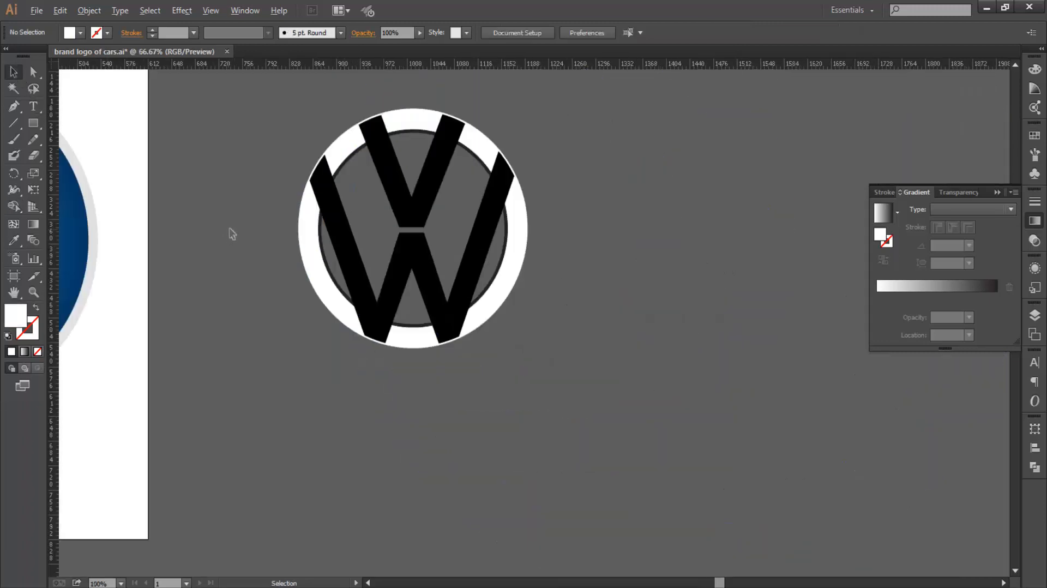
scroll(472, 229, up, 3)
click(474, 234)
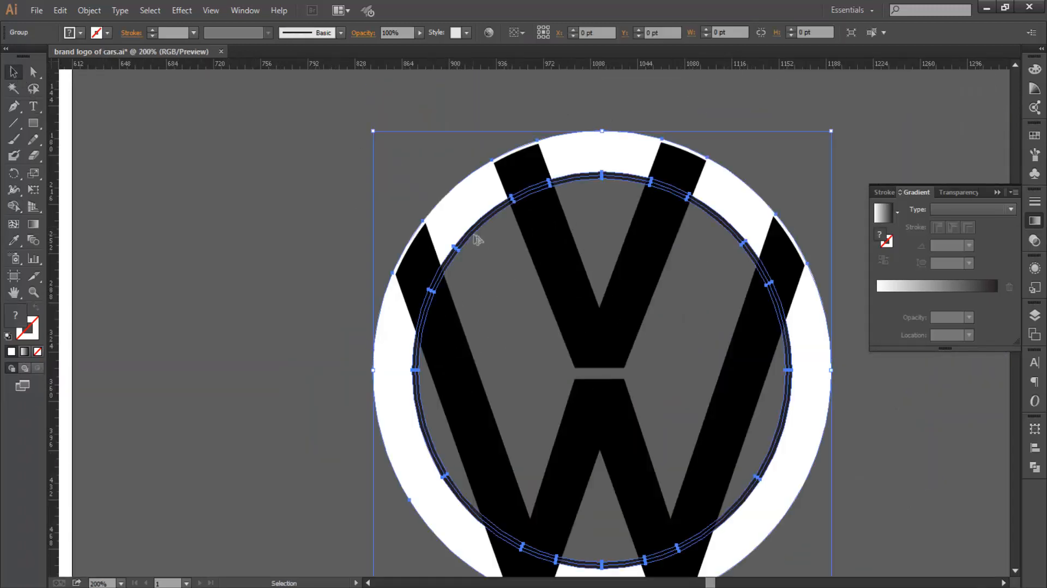
scroll(477, 224, up, 2)
double_click(490, 211)
click(490, 211)
scroll(480, 234, down, 3)
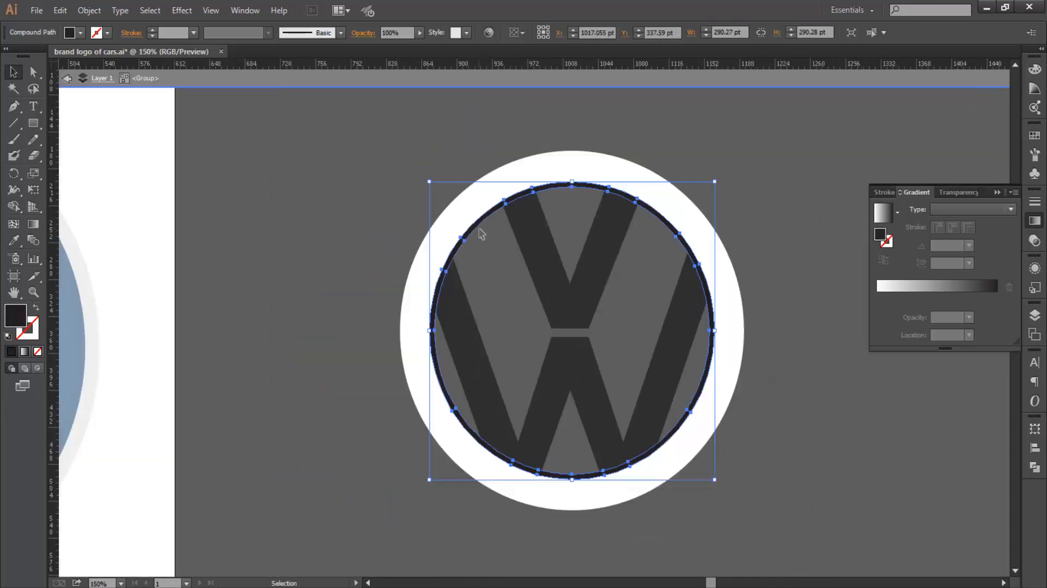
double_click(14, 315)
mouse_move(461, 242)
mouse_down()
mouse_move(434, 221)
mouse_move(438, 198)
mouse_up()
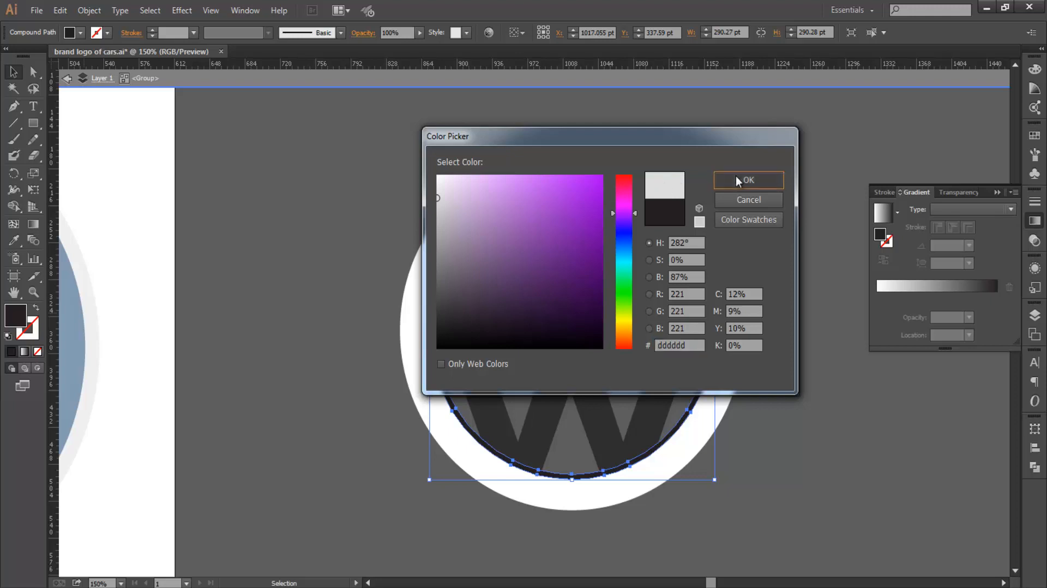
click(738, 178)
click(769, 184)
scroll(767, 187, down, 1)
double_click(708, 245)
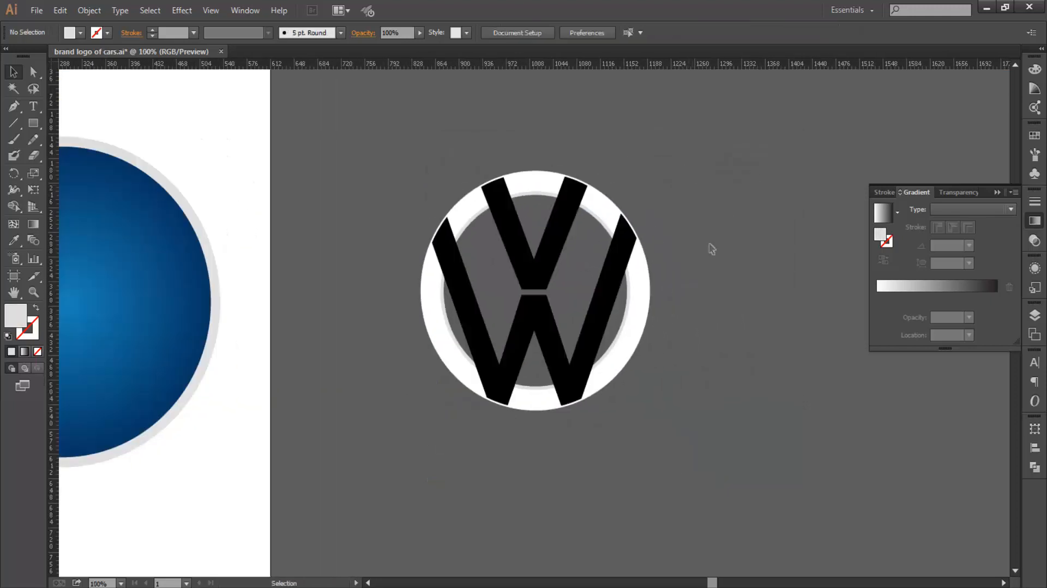
Recolour the ring's thin inner band to a slightly darker grey in isolation mode, leaving the mode when finished.
scroll(710, 320, up, 1)
scroll(587, 276, up, 3)
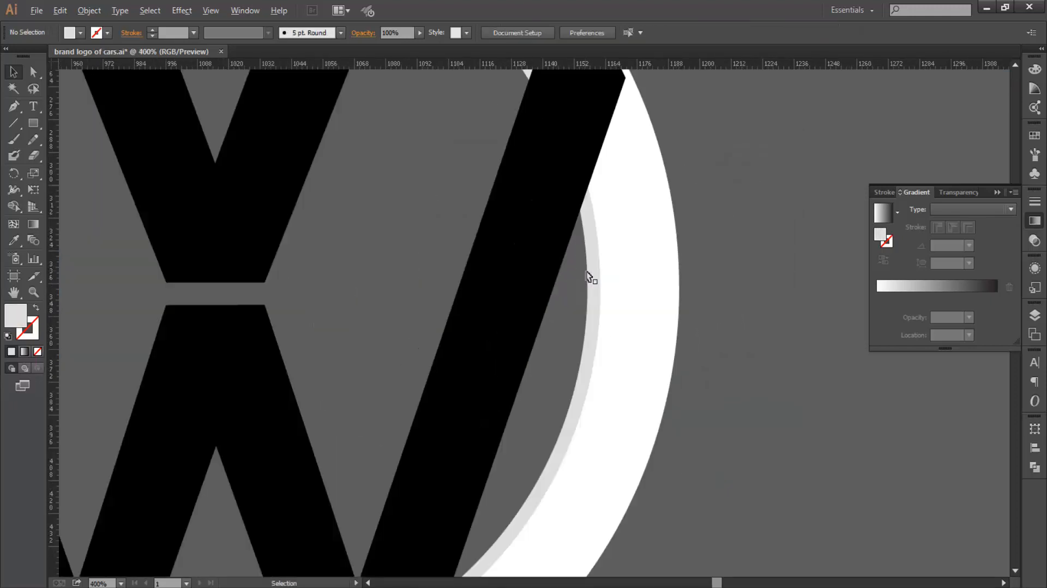
click(596, 284)
double_click(596, 283)
click(596, 283)
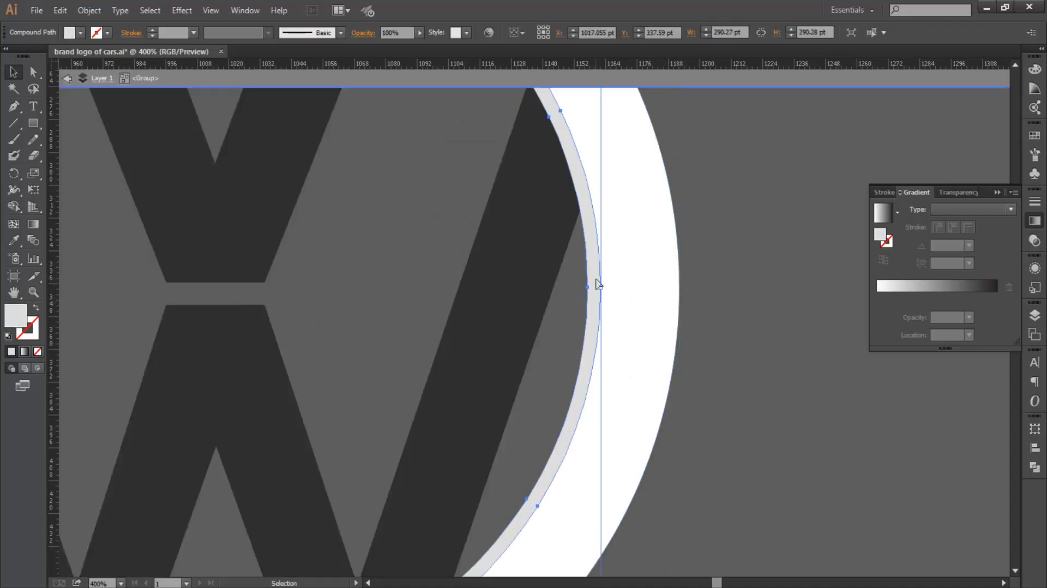
double_click(21, 317)
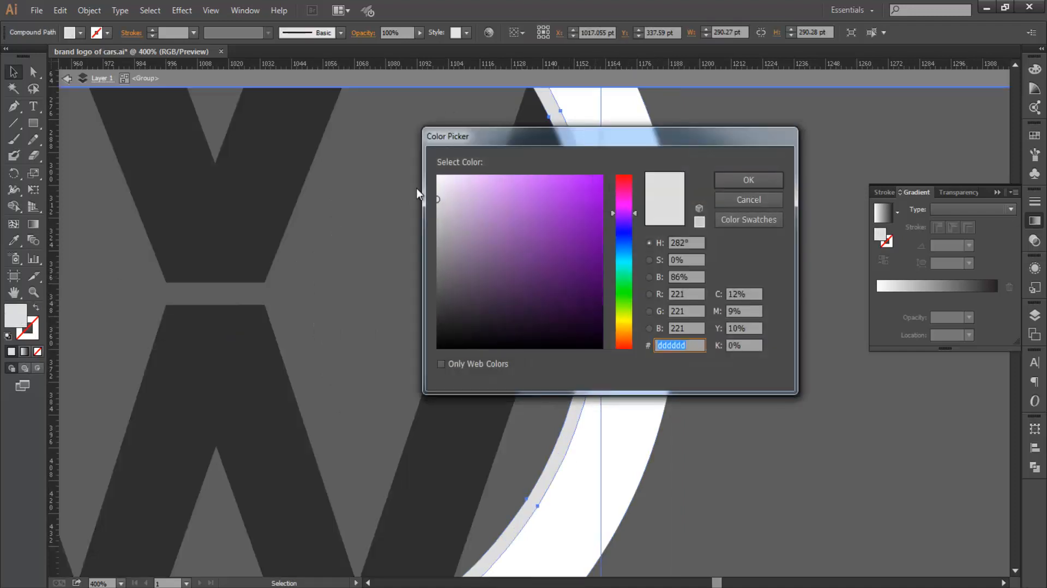
click(437, 207)
drag(437, 207, 435, 210)
click(728, 180)
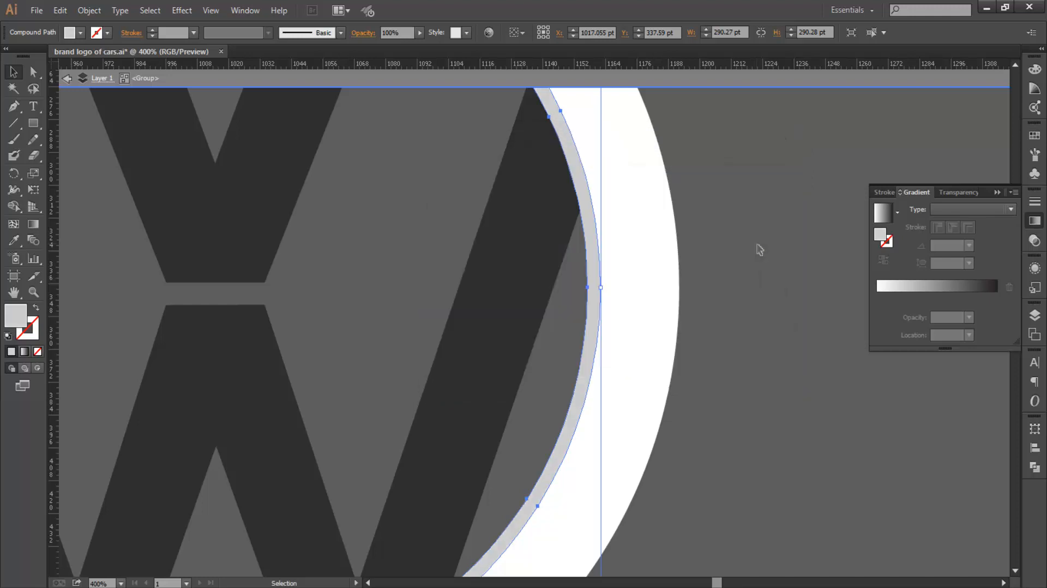
double_click(757, 248)
scroll(758, 247, down, 4)
Place a copy of the W beside the logo and duplicate it with a slight offset down and to the left.
drag(777, 206, 755, 219)
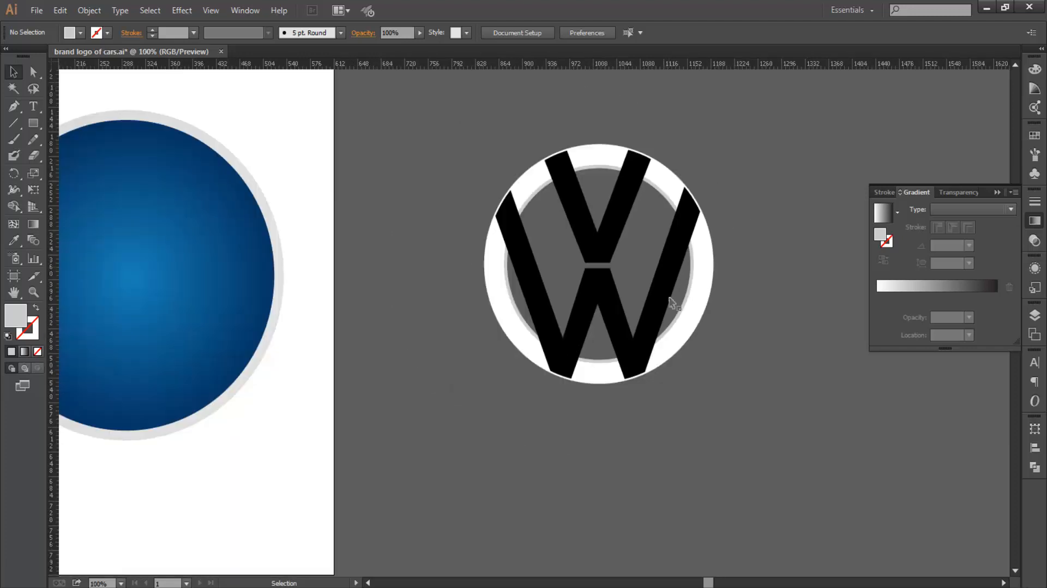
drag(663, 291, 631, 228)
drag(567, 234, 668, 263)
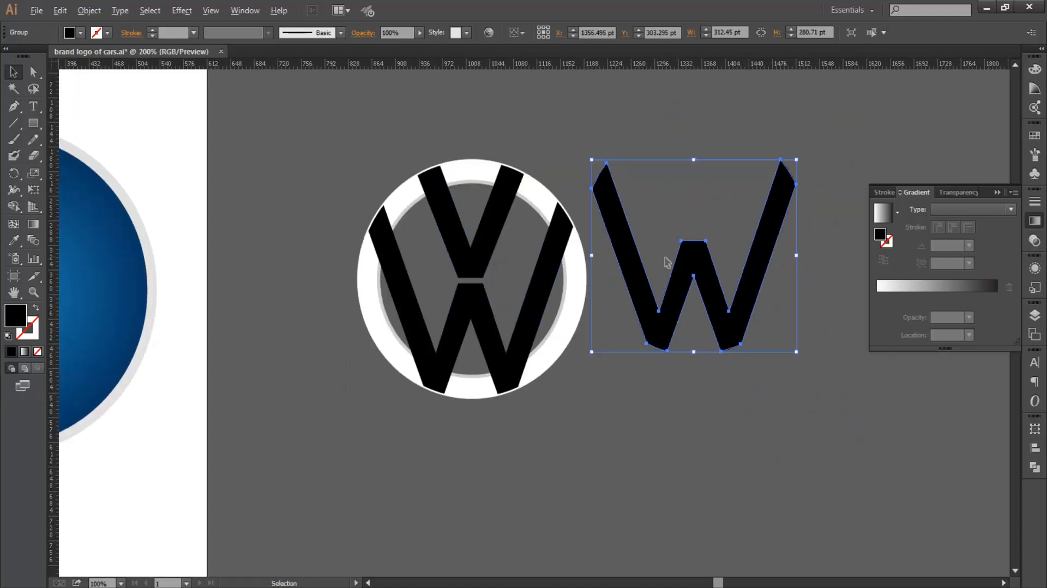
scroll(665, 260, up, 2)
drag(609, 282, 603, 287)
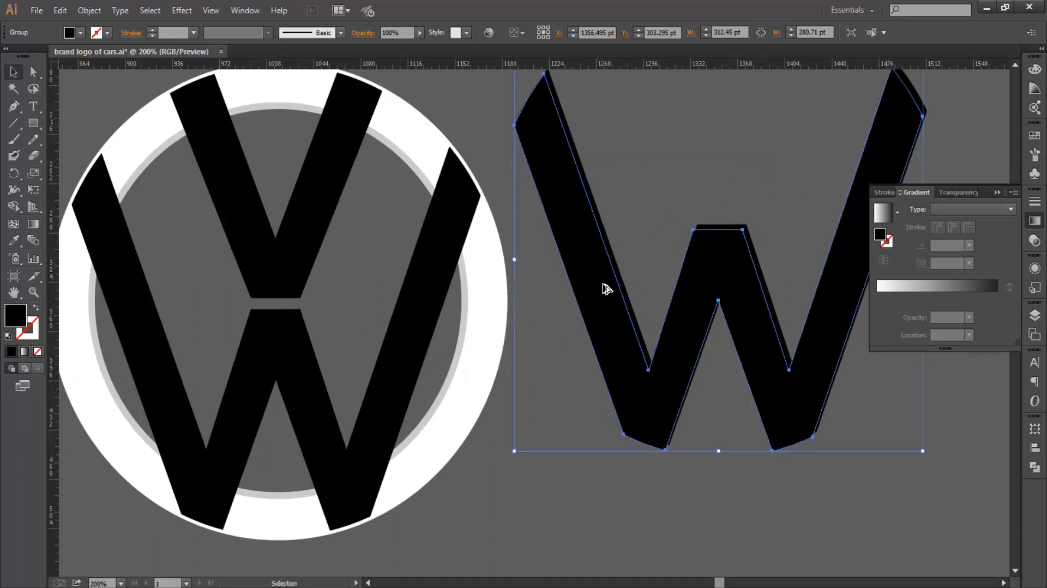
Remove all regions of the two overlapping W copies with the Shape Builder except the thin strip along the first diagonal's inner edge.
drag(689, 271, 844, 487)
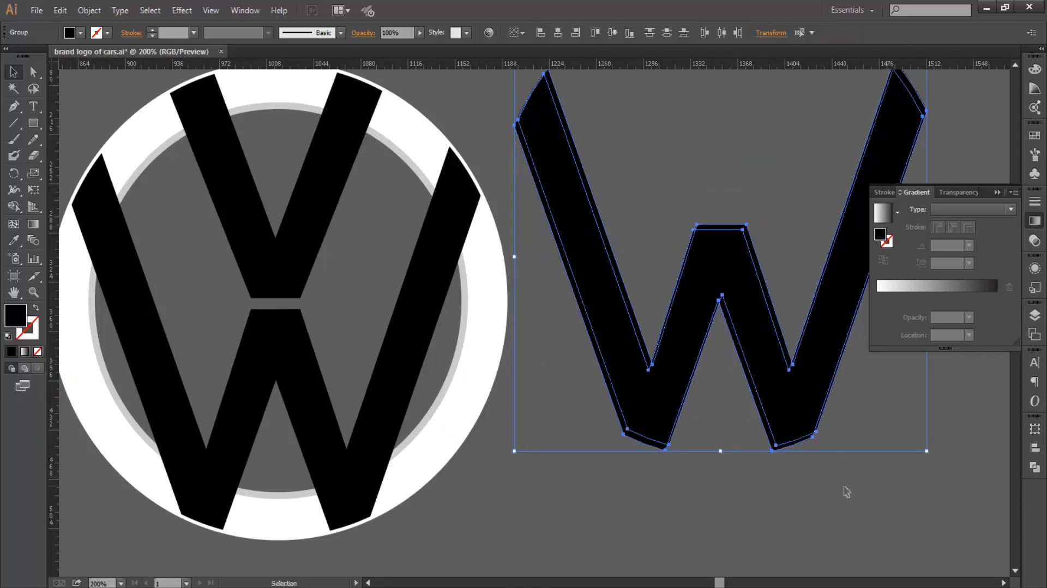
key(shift+m)
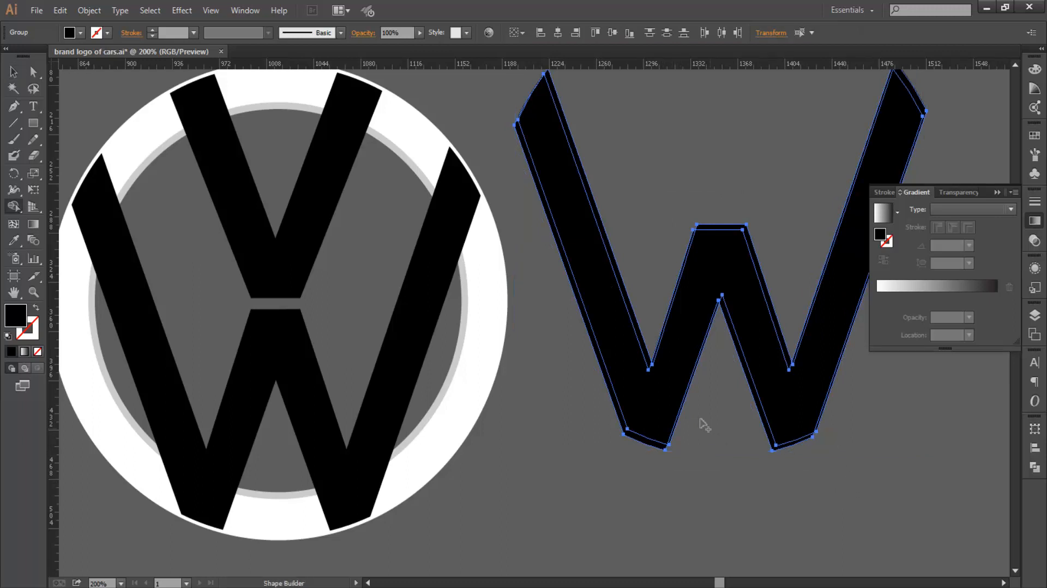
alt+click(631, 394)
drag(644, 429, 636, 454)
drag(679, 274, 718, 372)
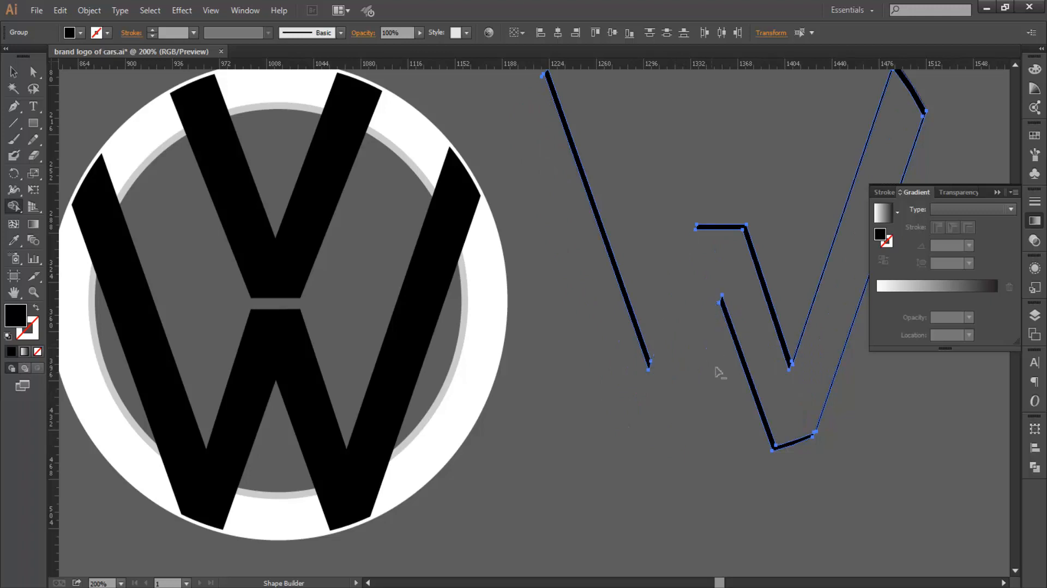
drag(713, 191, 727, 356)
drag(816, 208, 876, 399)
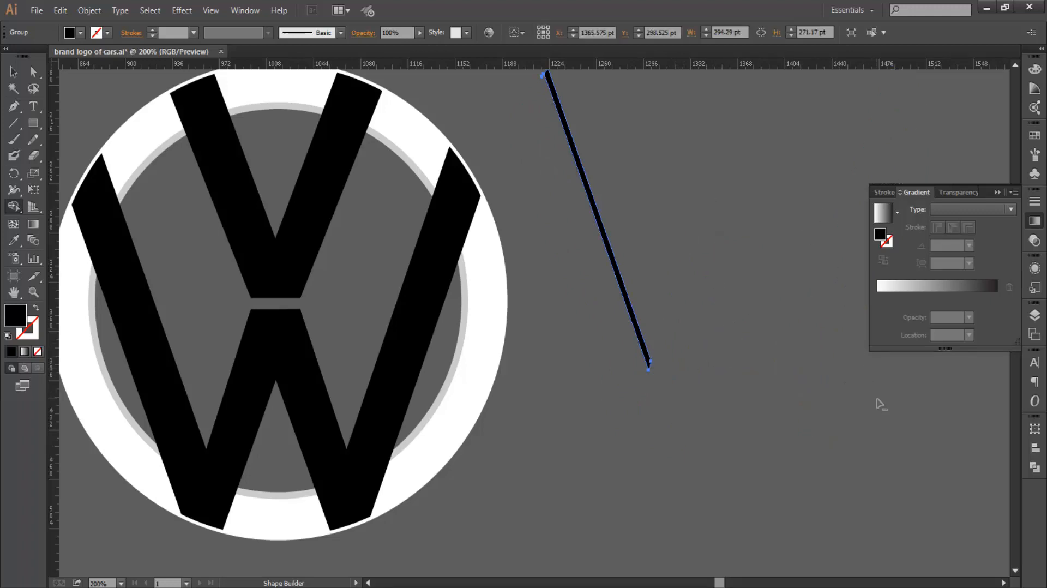
key(v)
click(749, 325)
Recolour the black strip beside the logo with the light grey sampled from the ring's thin inner band.
drag(710, 332, 824, 328)
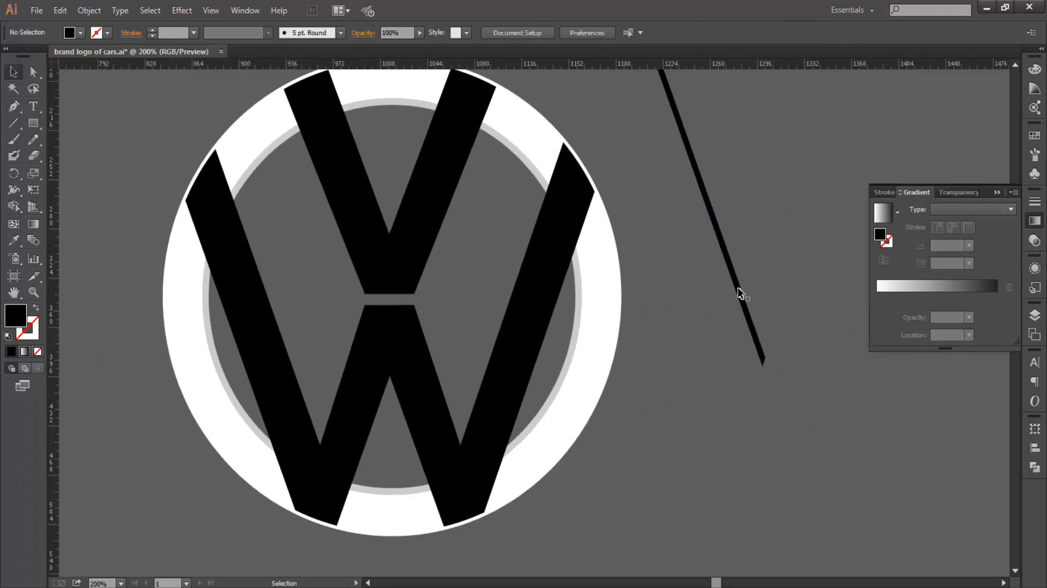
click(734, 279)
key(i)
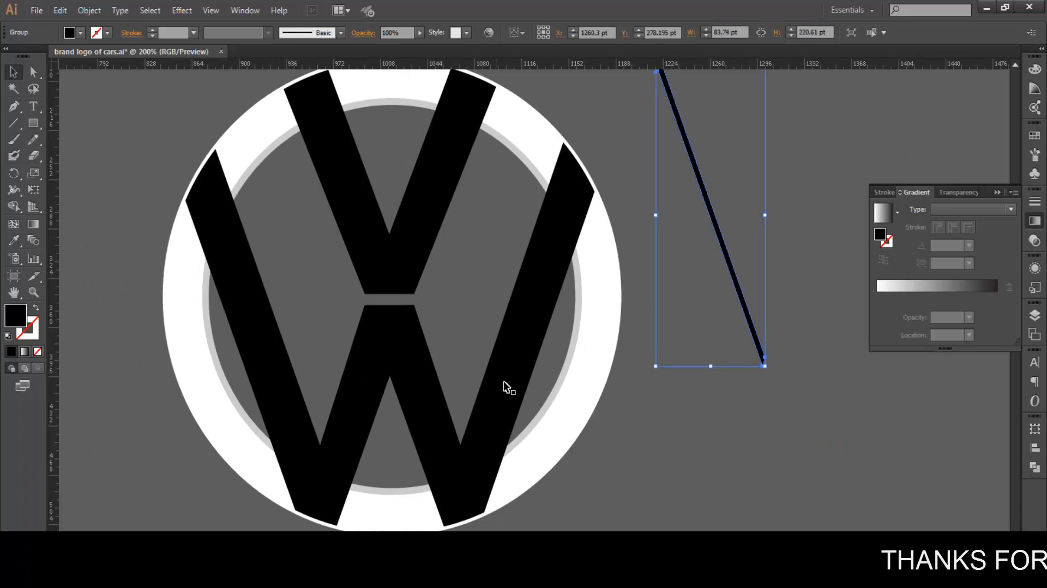
click(554, 391)
key(v)
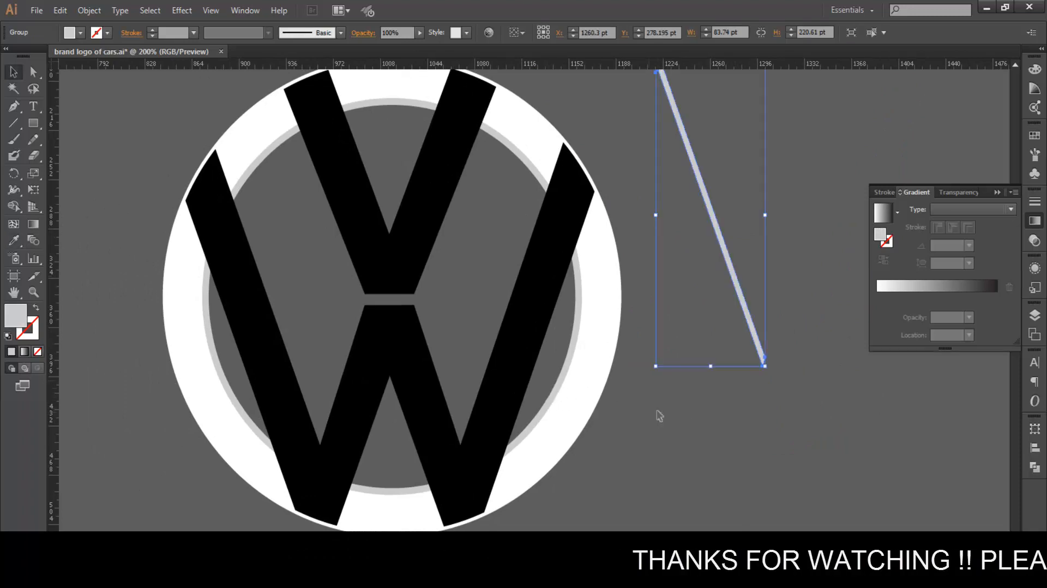
click(702, 406)
Move the grey strip onto the logo so it lines the inner edge of the W's left outer arm.
drag(701, 406, 755, 405)
scroll(755, 405, down, 1)
mouse_move(782, 319)
mouse_down()
mouse_move(643, 311)
mouse_move(471, 354)
mouse_move(447, 376)
mouse_move(452, 383)
mouse_up()
scroll(453, 383, up, 2)
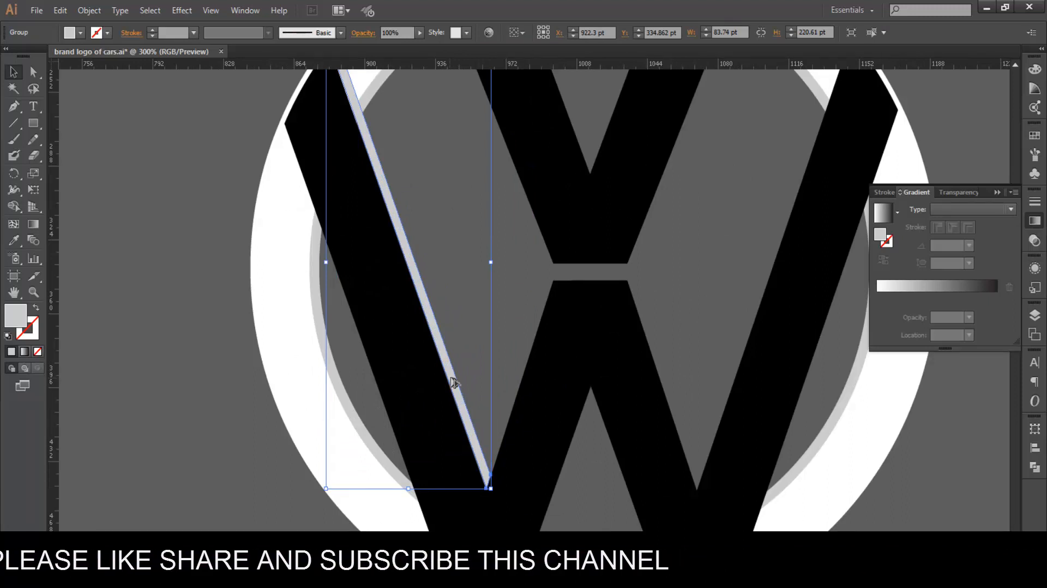
scroll(451, 374, down, 4)
scroll(650, 345, down, 2)
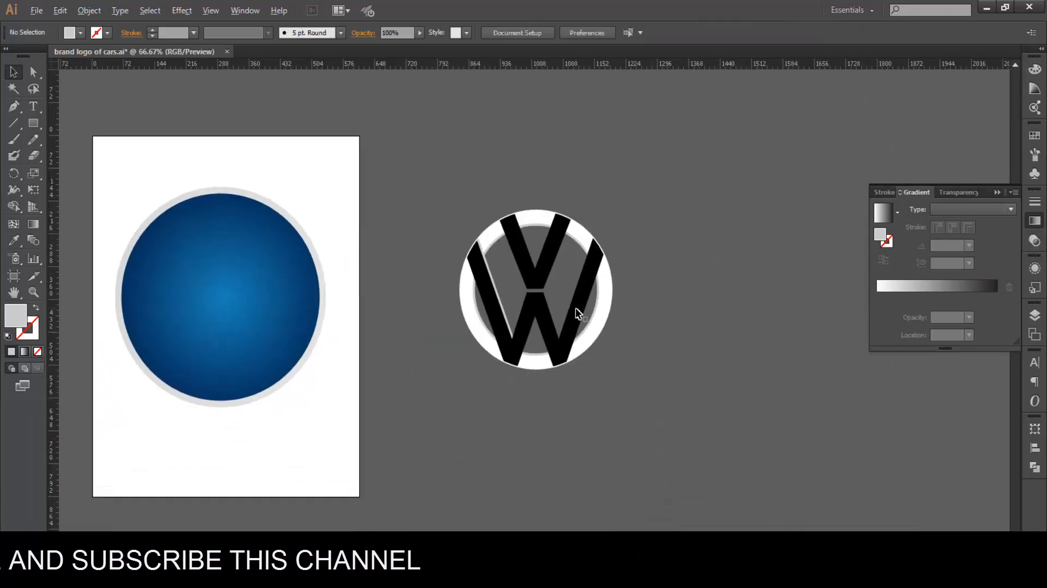
Place a copy of the W beside the logo and overlap it with a duplicate offset slightly down and to the right.
scroll(576, 309, up, 2)
click(577, 311)
drag(577, 311, 831, 227)
drag(819, 264, 660, 282)
scroll(678, 239, up, 2)
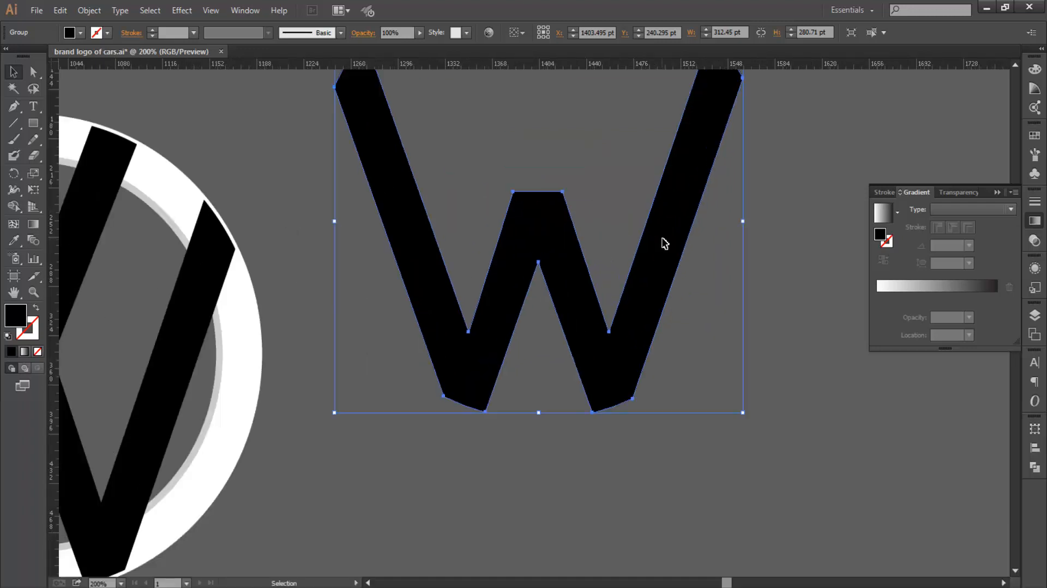
drag(670, 245, 667, 250)
scroll(667, 251, down, 1)
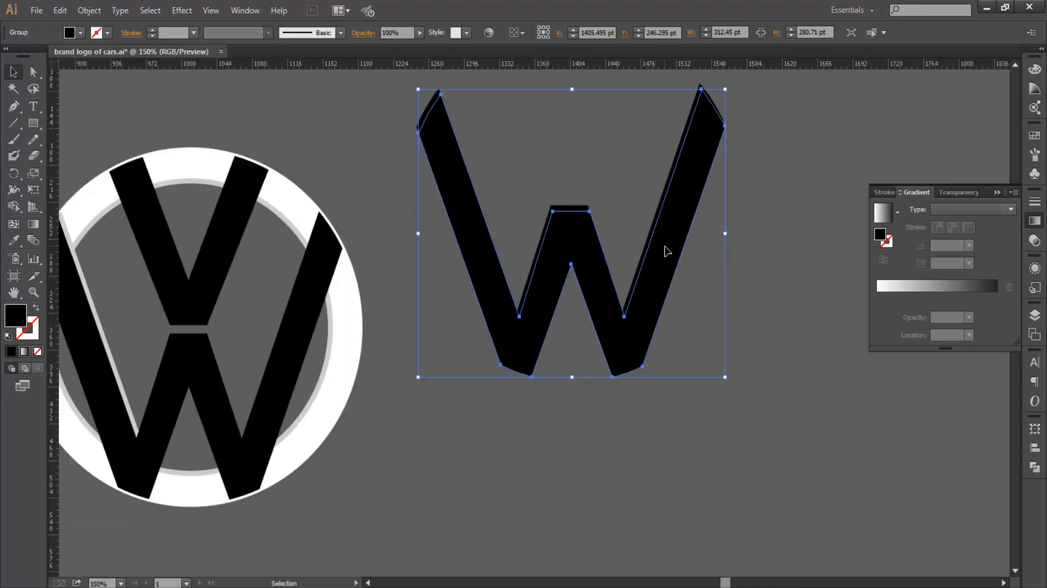
scroll(702, 97, up, 2)
key(Right)
key(Right)
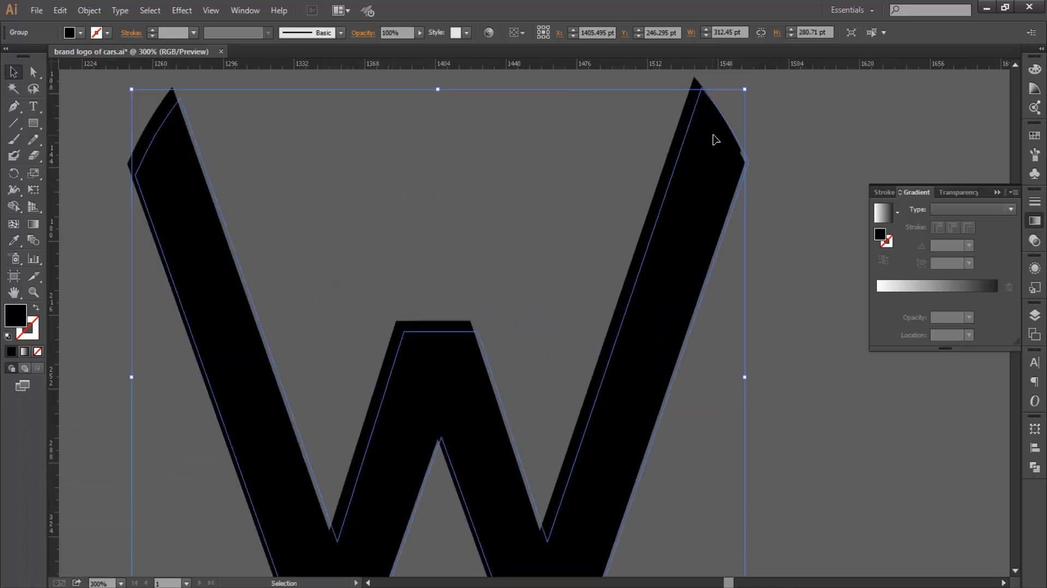
key(Up)
scroll(713, 135, down, 2)
Remove all regions of the two overlapping W copies with the Shape Builder except the thin strip along the right outer arm's inner edge.
drag(666, 144, 707, 245)
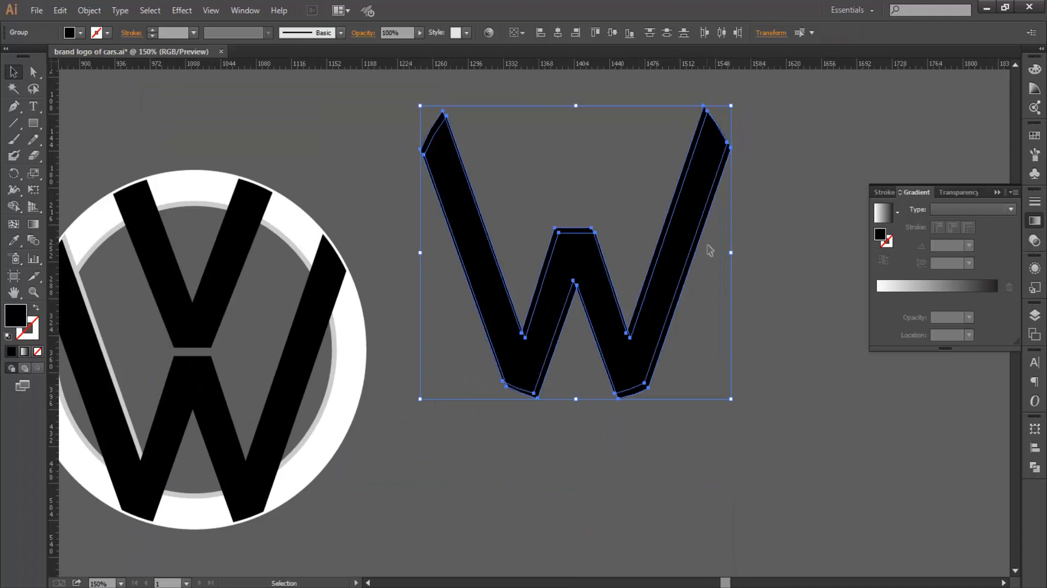
key(shift+m)
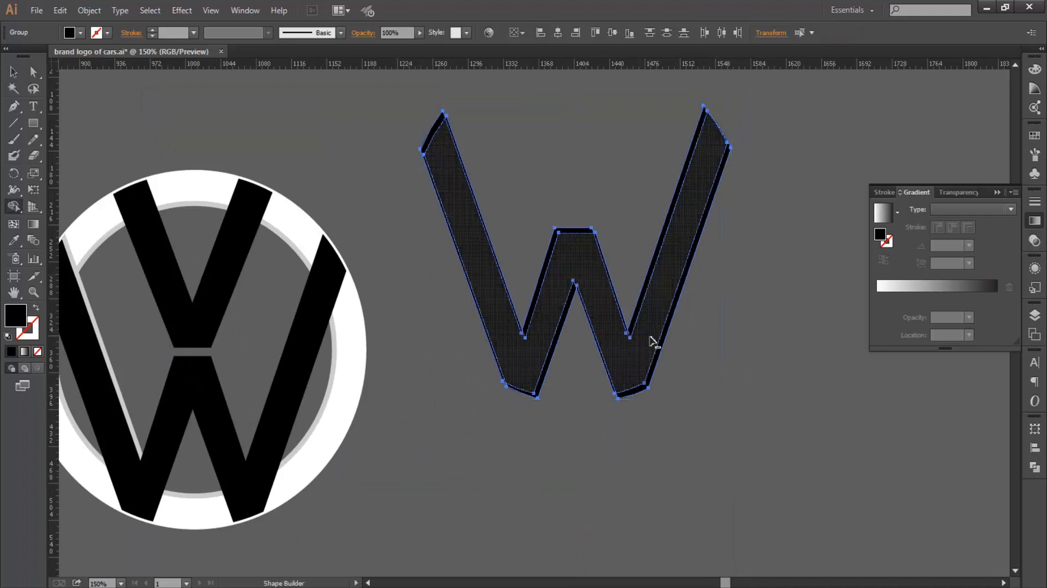
drag(658, 371, 634, 374)
drag(570, 199, 564, 422)
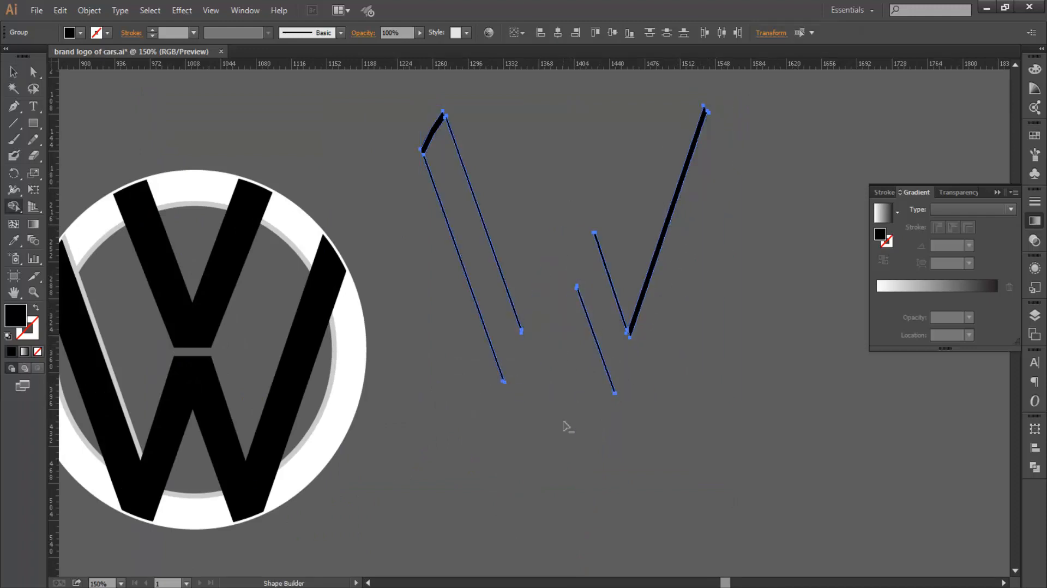
drag(613, 248, 551, 478)
drag(538, 205, 442, 436)
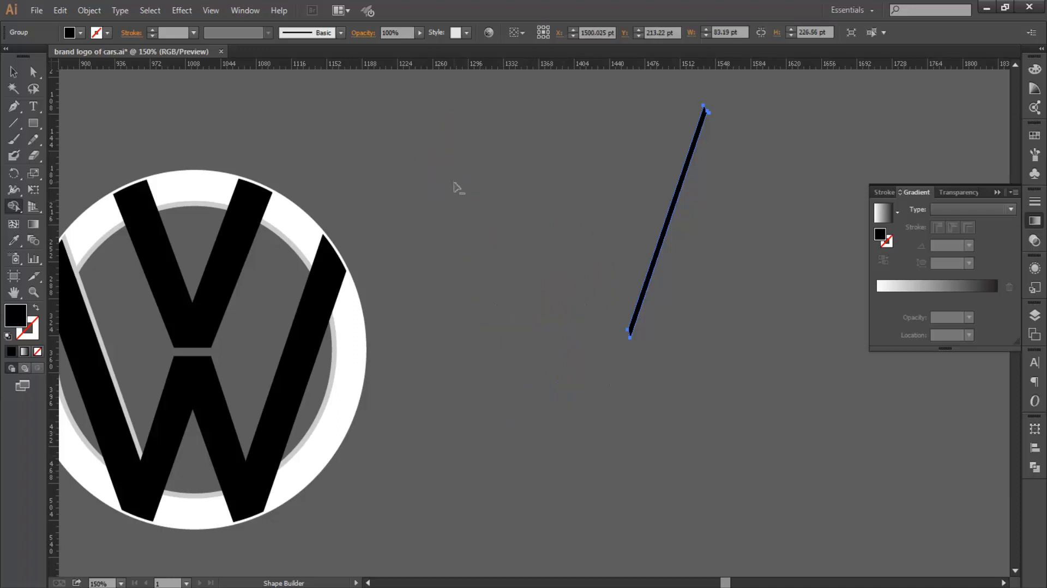
key(v)
click(823, 222)
Move the black strip onto the logo, aligned to the inner edge of the W's right outer arm.
scroll(745, 224, down, 1)
drag(703, 254, 499, 301)
scroll(469, 341, up, 4)
scroll(474, 313, up, 2)
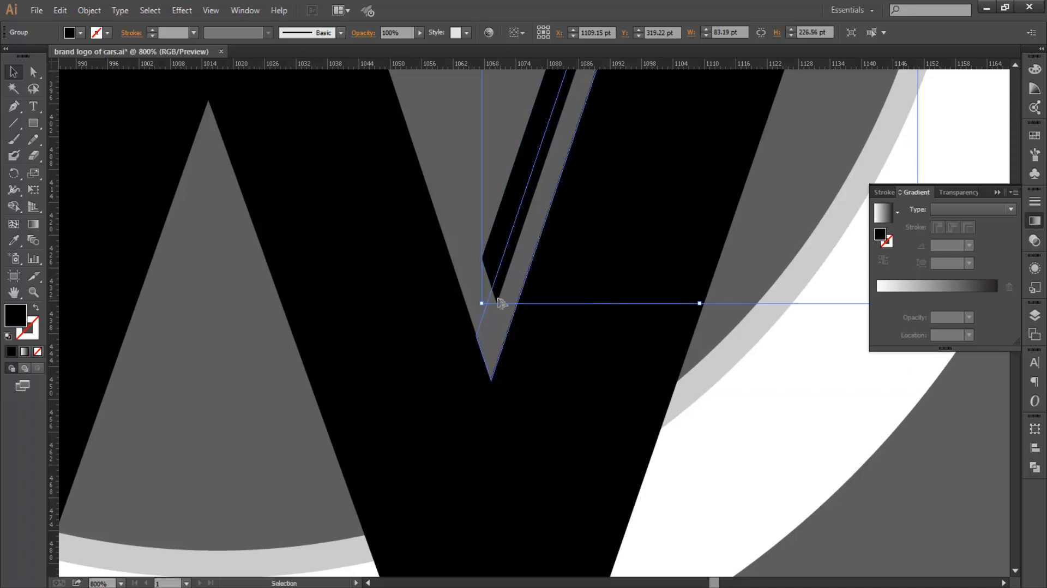
scroll(500, 301, down, 3)
Fill the strip on the W's right arm with the light grey sampled from the ring's inner band.
key(i)
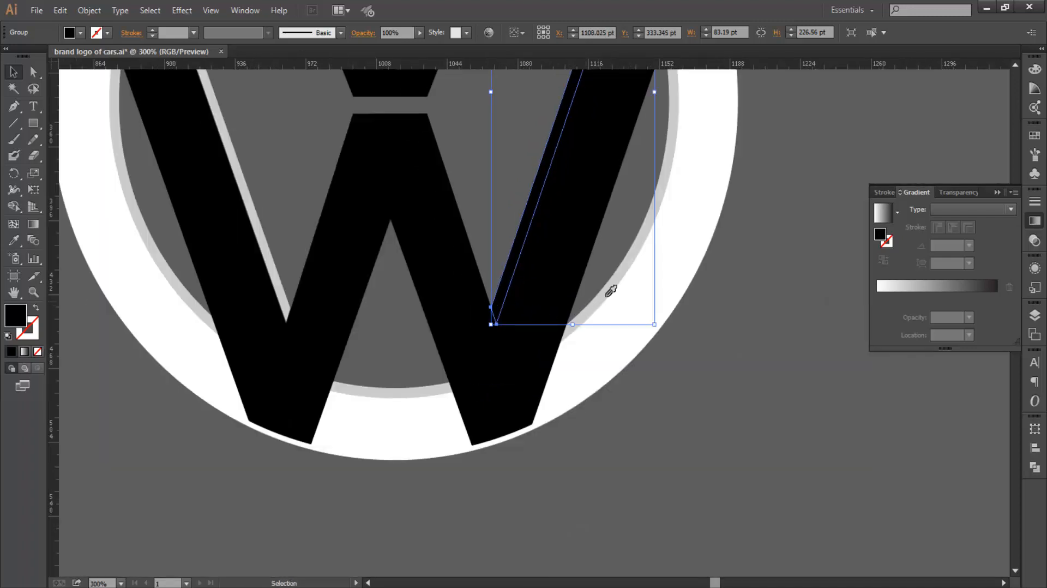
click(607, 292)
scroll(604, 270, down, 3)
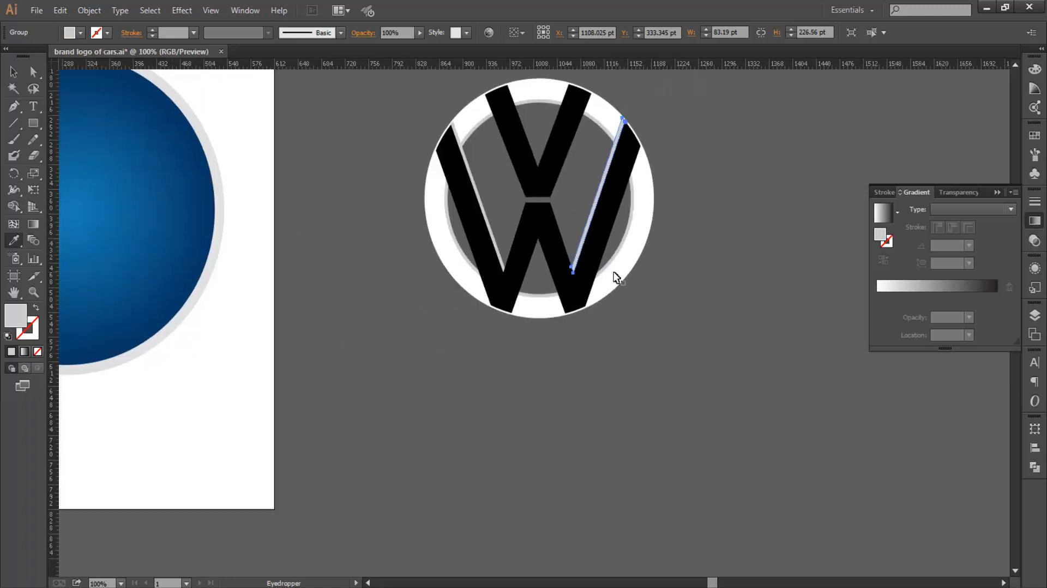
key(v)
click(703, 171)
scroll(708, 147, down, 1)
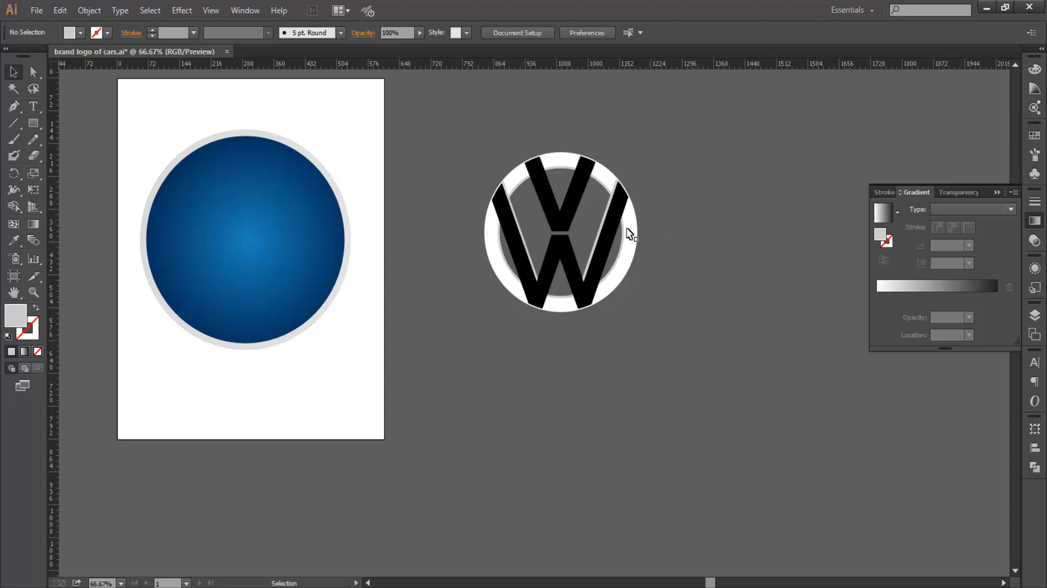
Try to trim the left strip's end over the white ring with the Shape Builder against the whole ring group.
scroll(557, 212, up, 2)
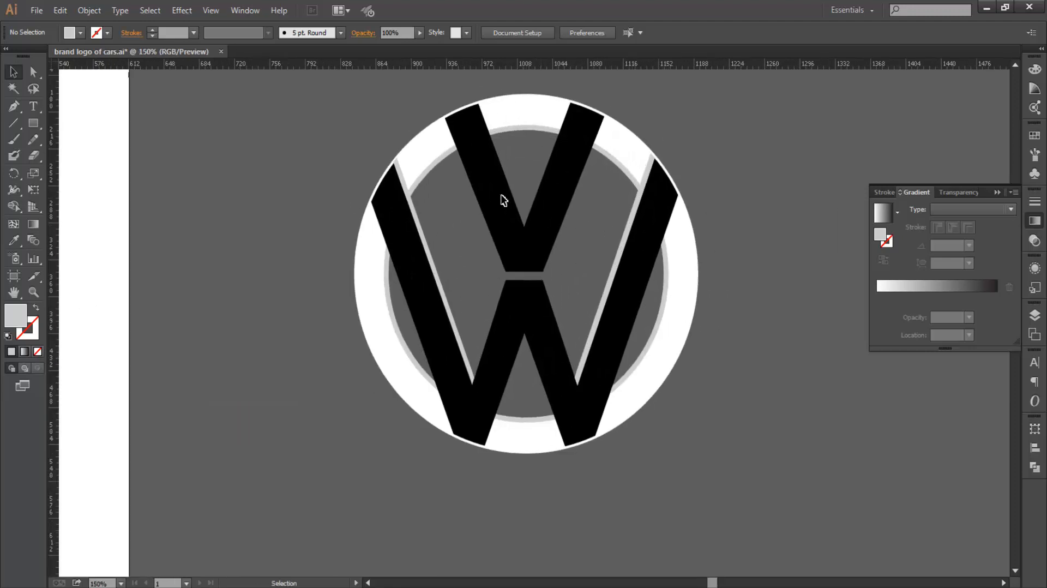
scroll(422, 203, up, 2)
click(413, 140)
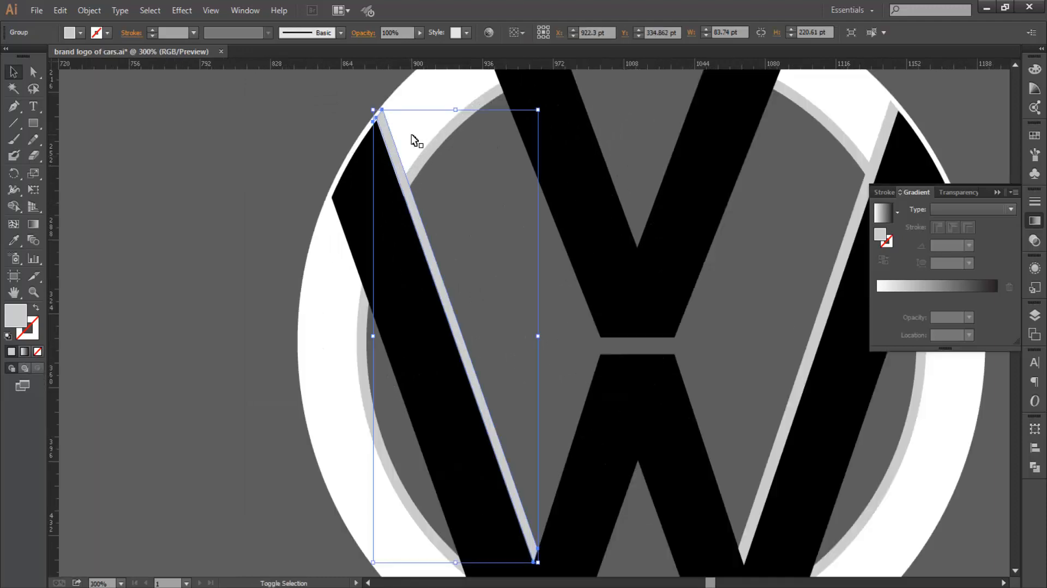
key(shift+m)
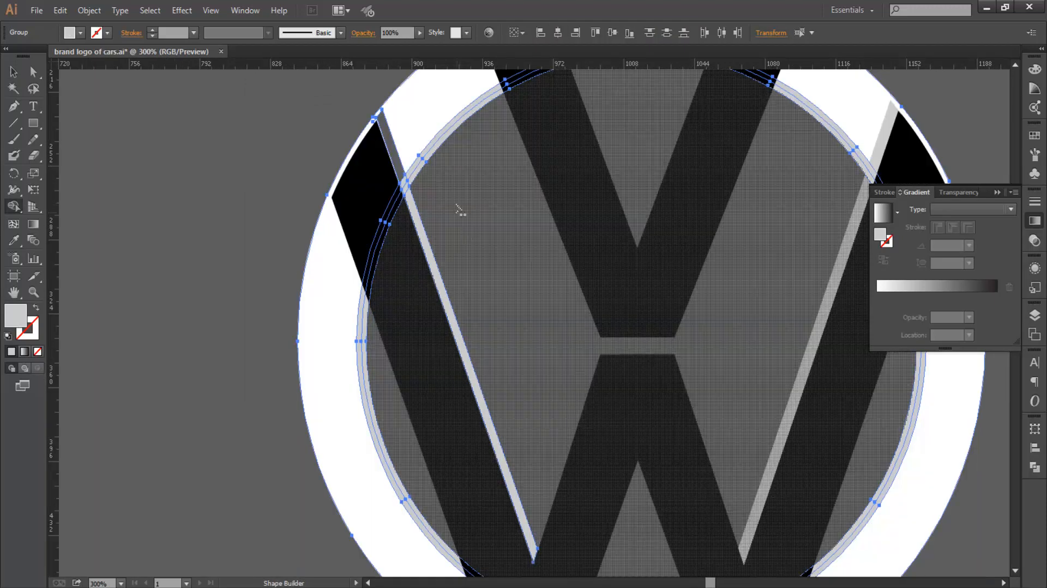
scroll(415, 186, up, 2)
scroll(415, 185, down, 2)
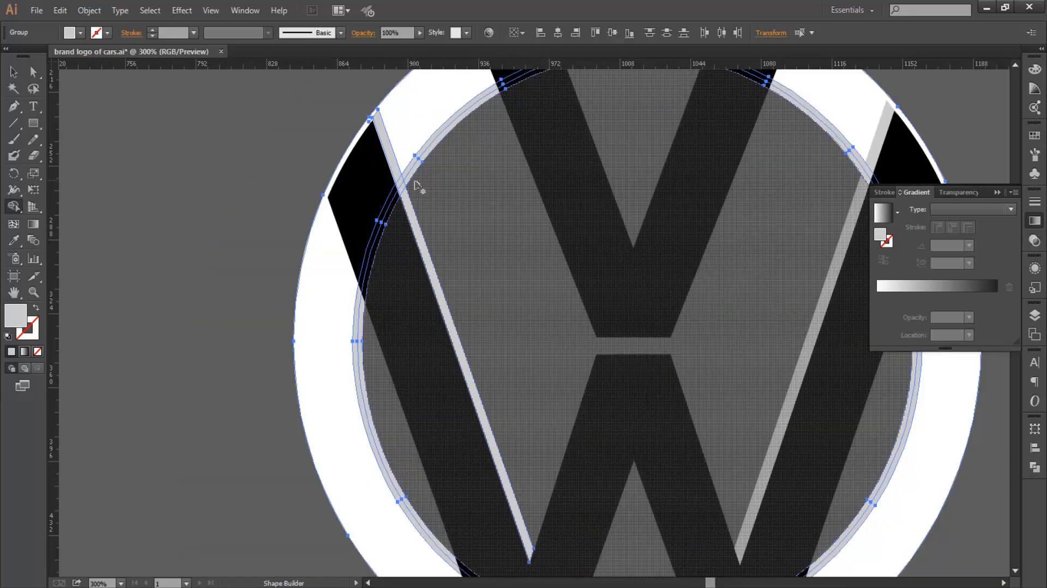
key(v)
click(276, 175)
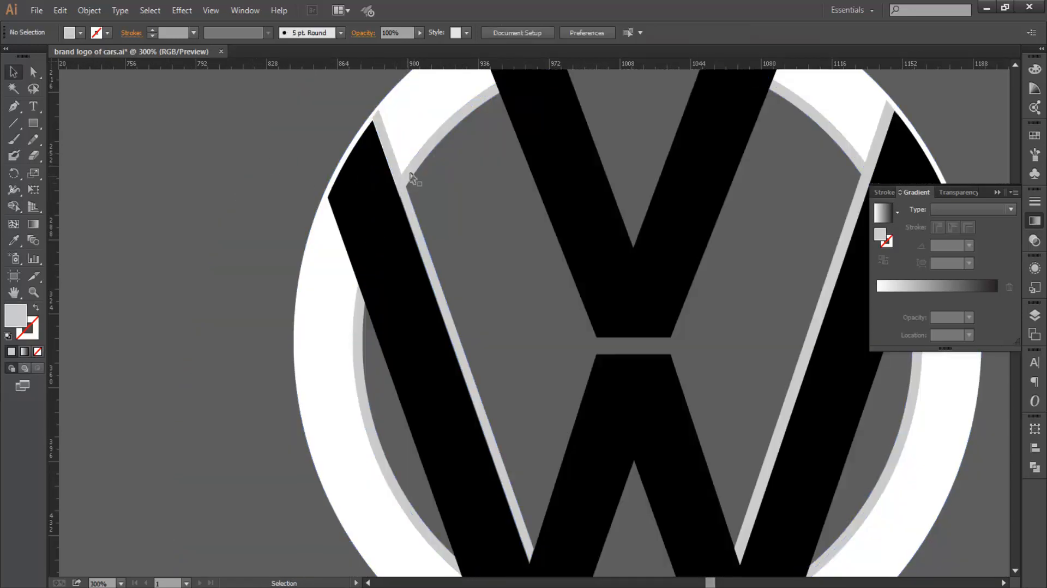
click(421, 232)
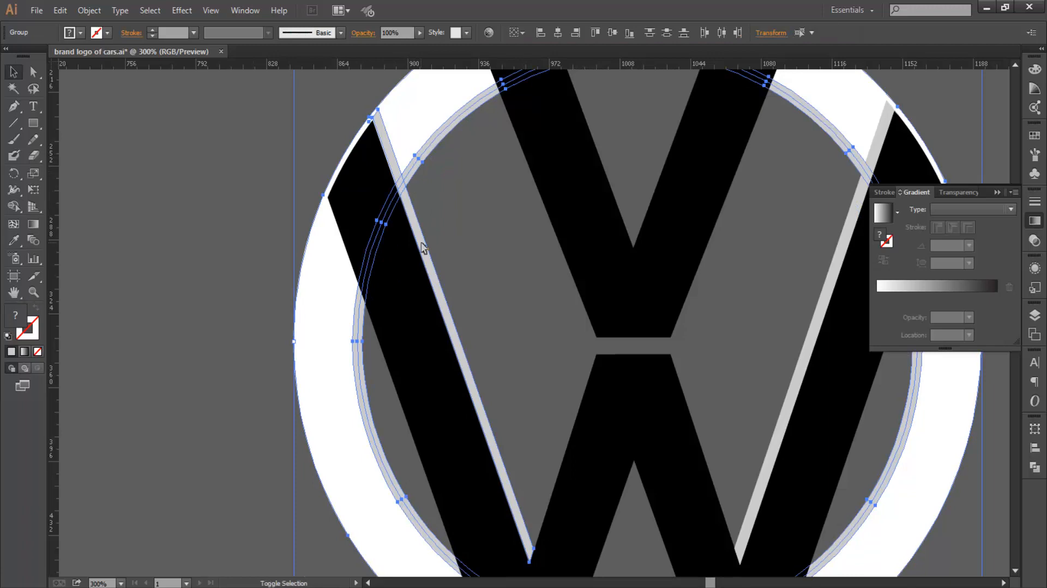
key(shift+m)
alt+click(395, 166)
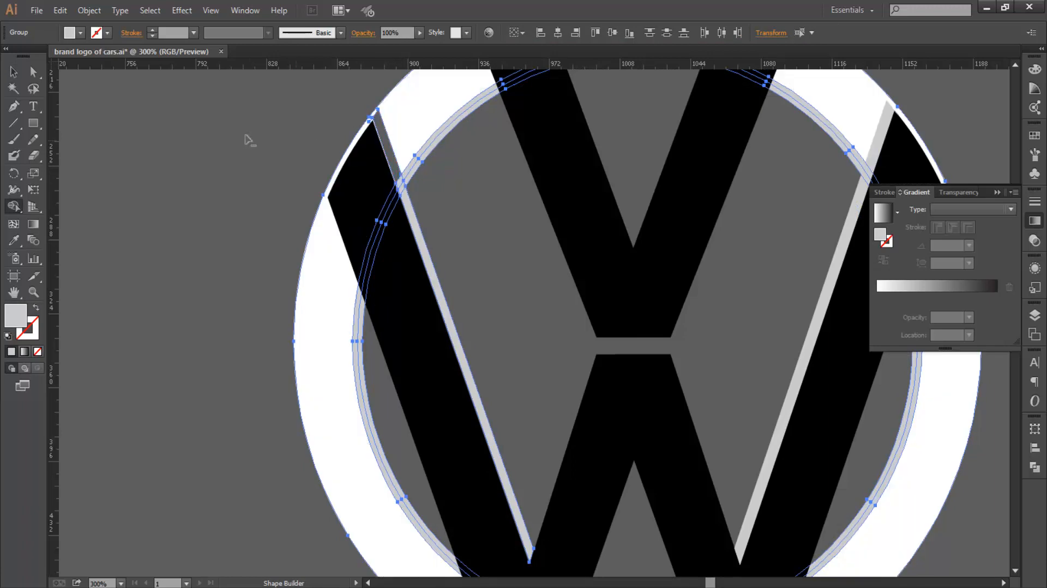
key(v)
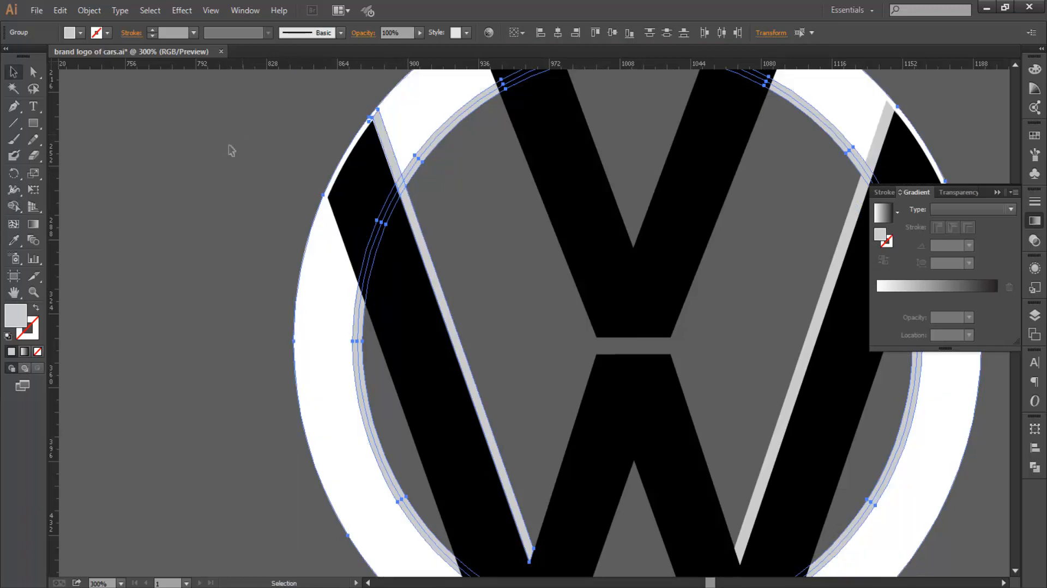
click(229, 150)
Ungroup the white ring and its grey inner bands.
click(421, 132)
right_click(420, 128)
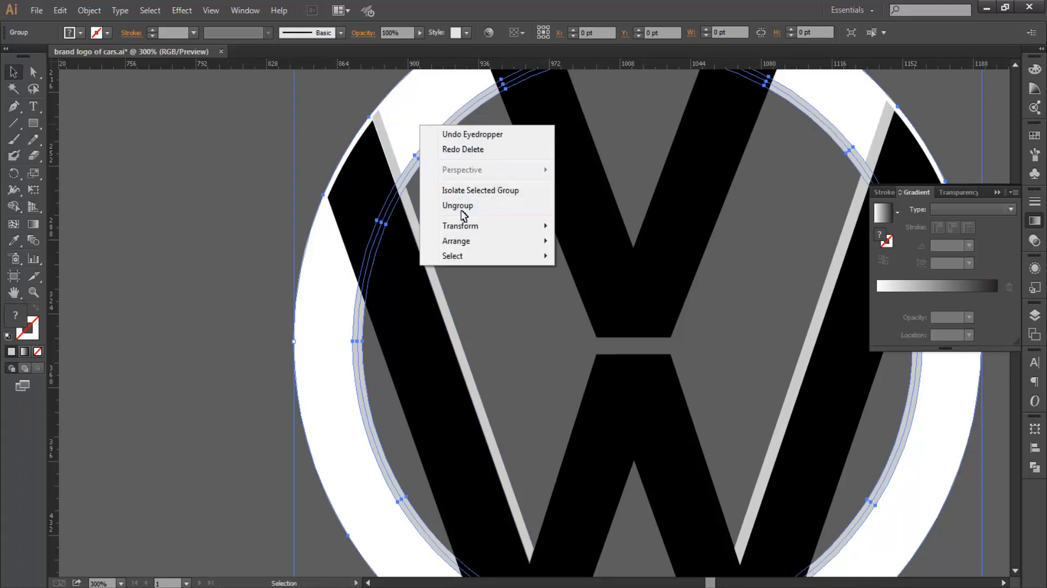
click(464, 206)
click(321, 163)
Cut off the left strip's end beyond the grey inner band with the Shape Builder.
click(425, 160)
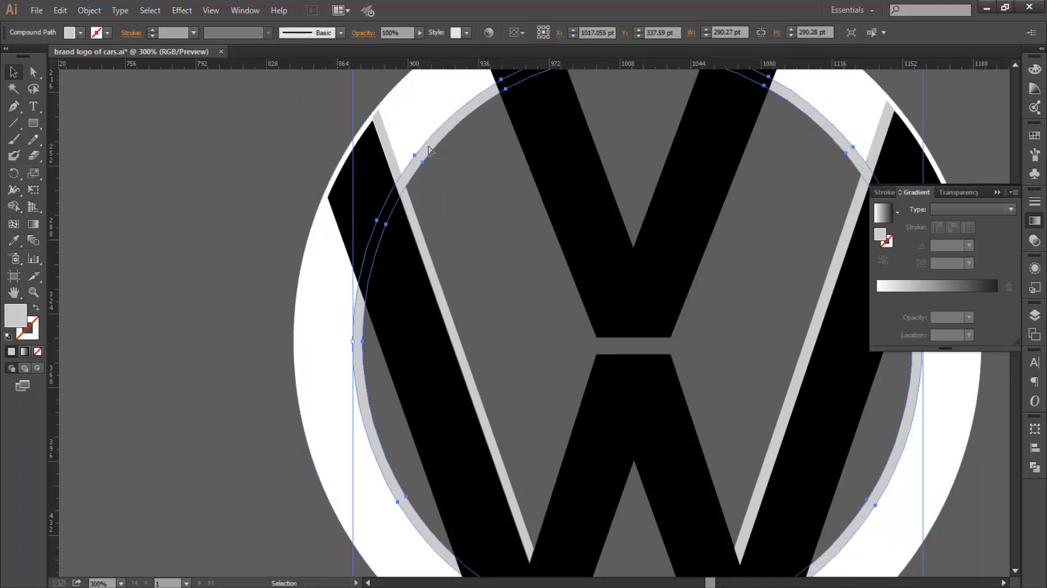
shift+click(415, 220)
key(shift+m)
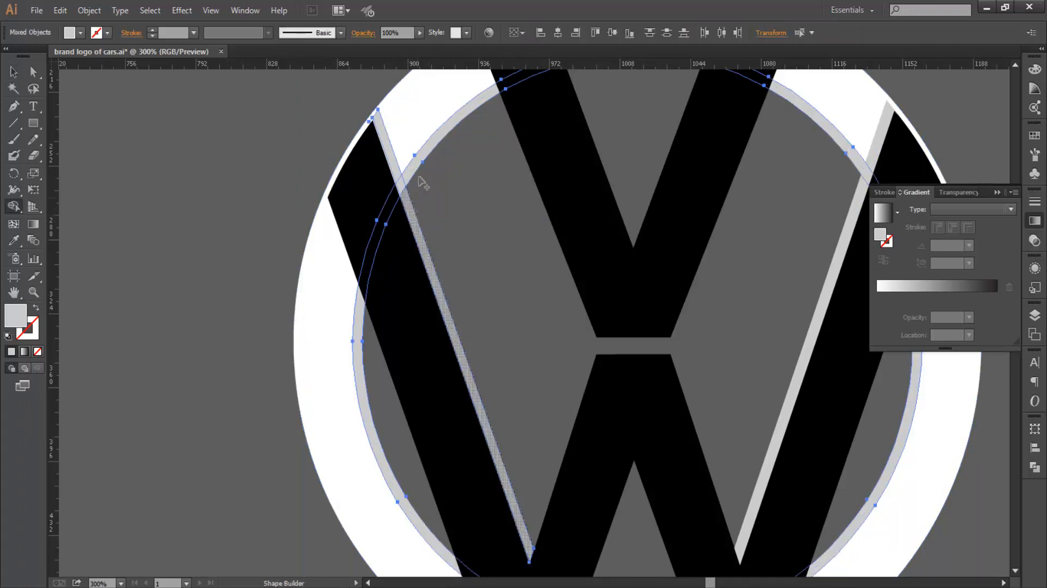
alt+click(392, 155)
scroll(303, 146, down, 1)
scroll(305, 150, down, 1)
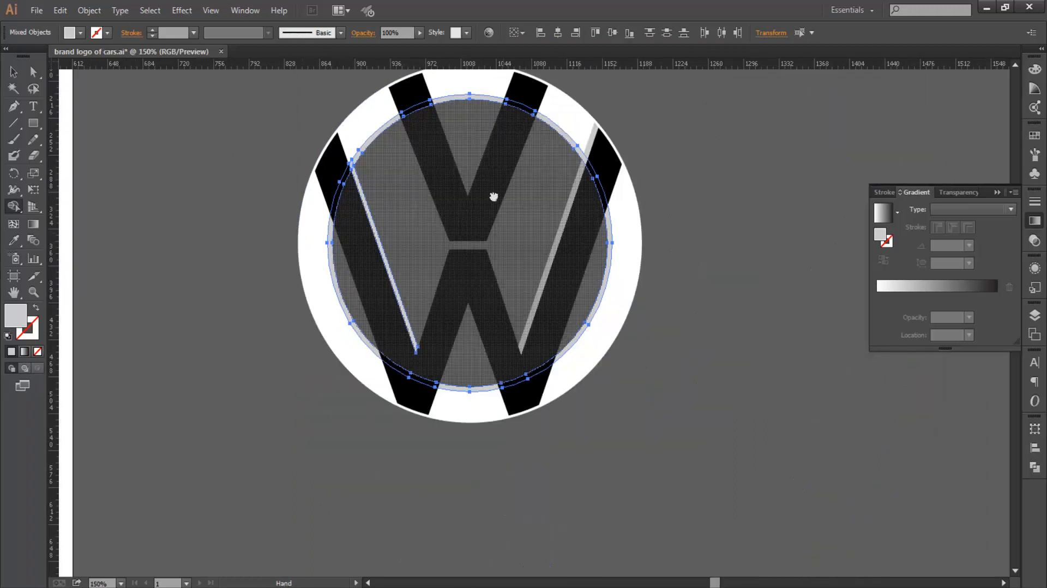
key(v)
click(652, 137)
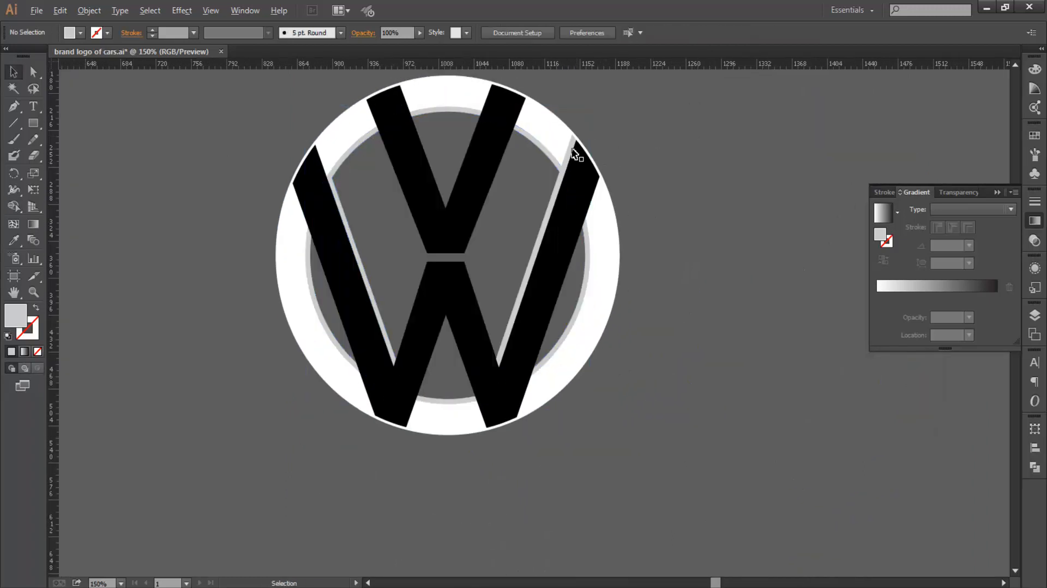
Trim the right strip's end overlapping the white ring, using the Shape Builder with the grey inner band.
scroll(572, 148, up, 2)
click(527, 171)
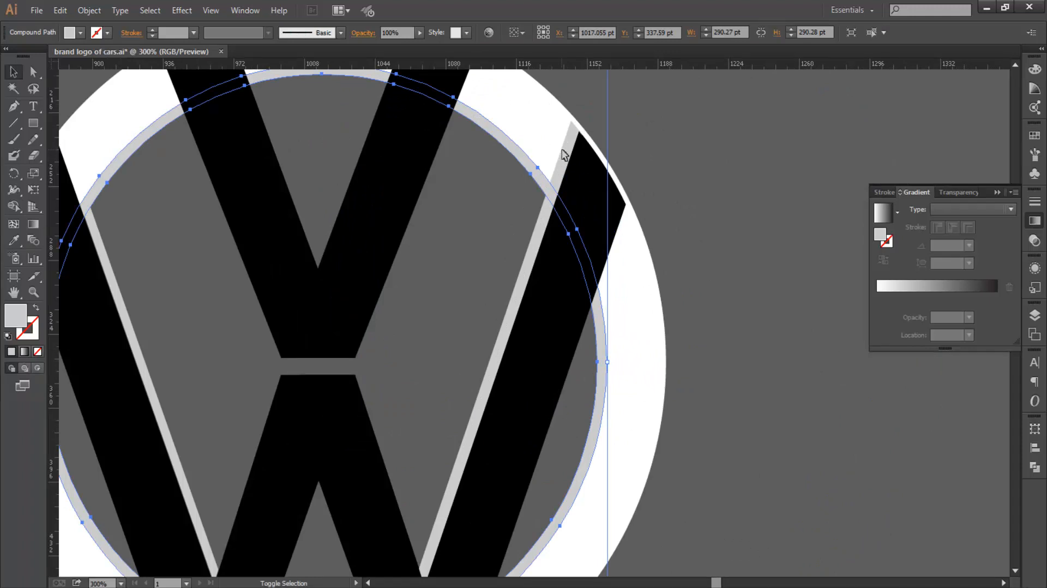
shift+click(563, 154)
key(shift+m)
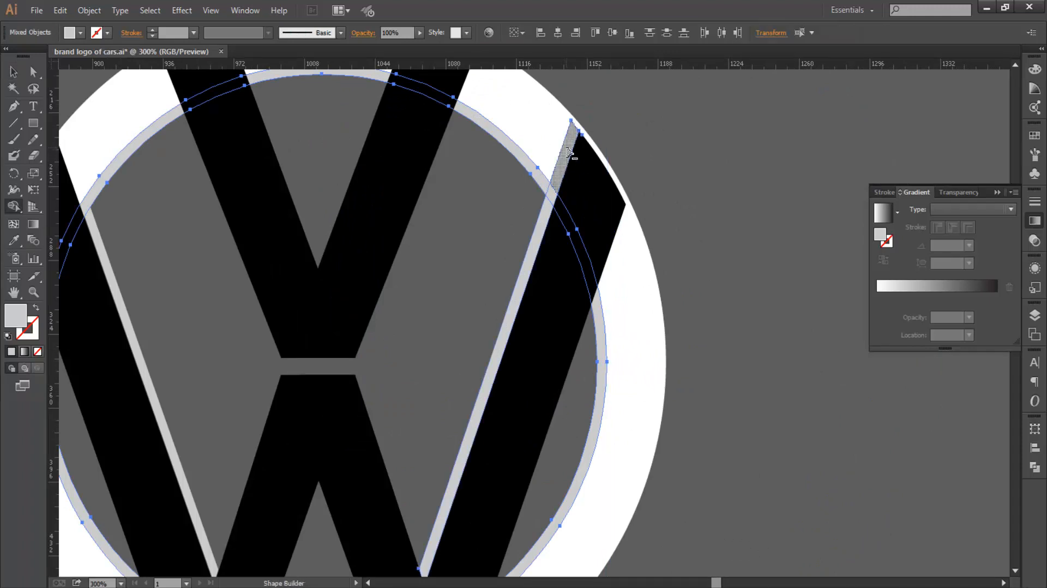
alt+click(565, 143)
key(v)
click(746, 174)
scroll(741, 171, down, 4)
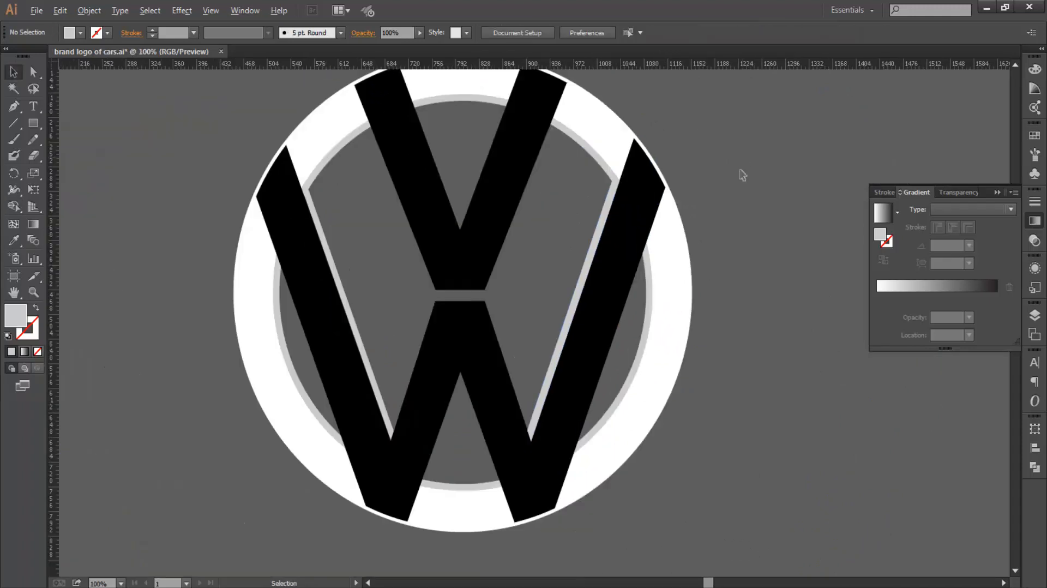
Unite the black V, the W and the white ring into one shape with Pathfinder.
drag(723, 173, 691, 164)
scroll(691, 164, down, 1)
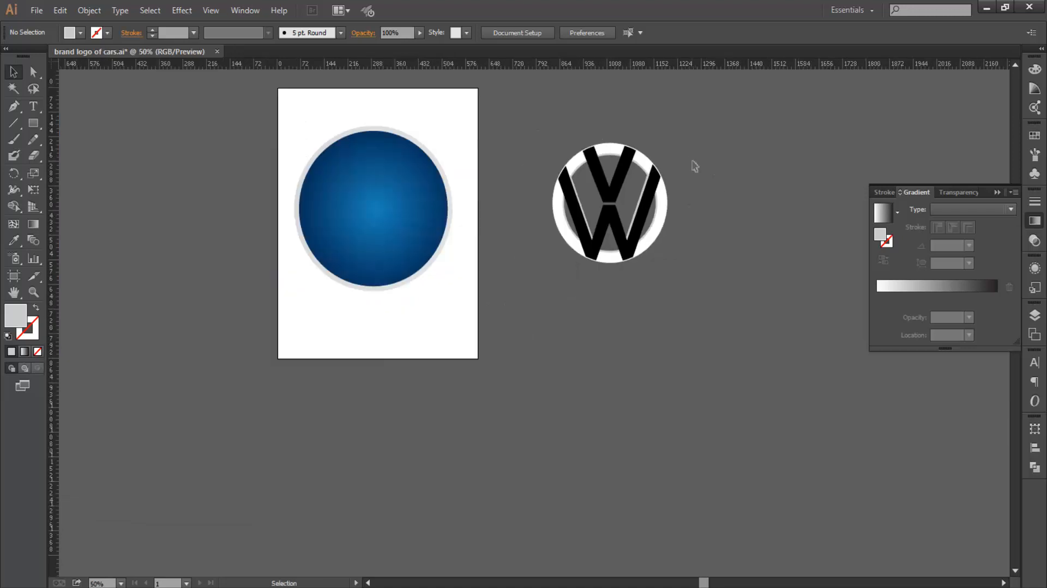
scroll(702, 205, down, 1)
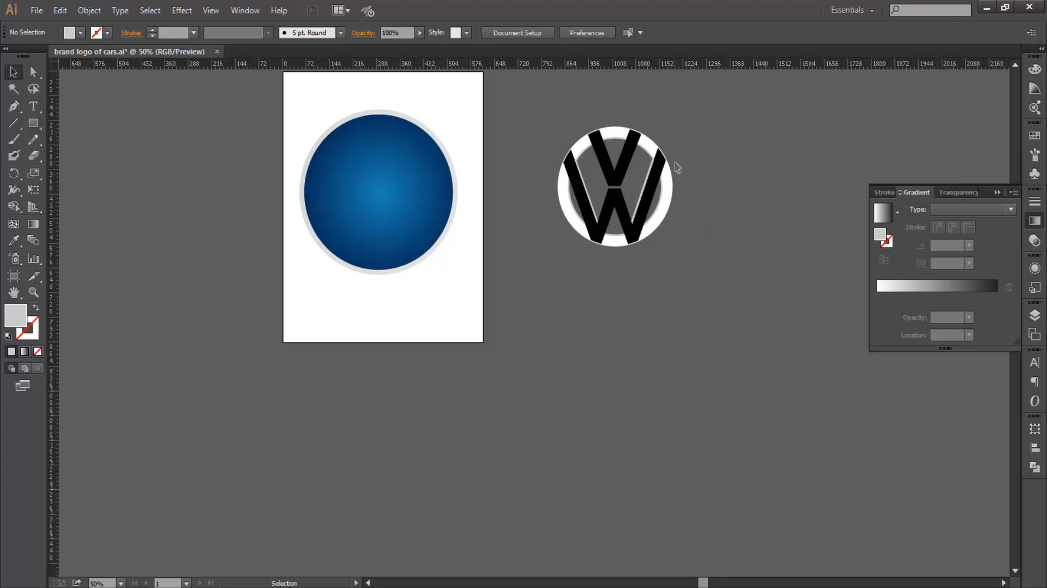
click(608, 160)
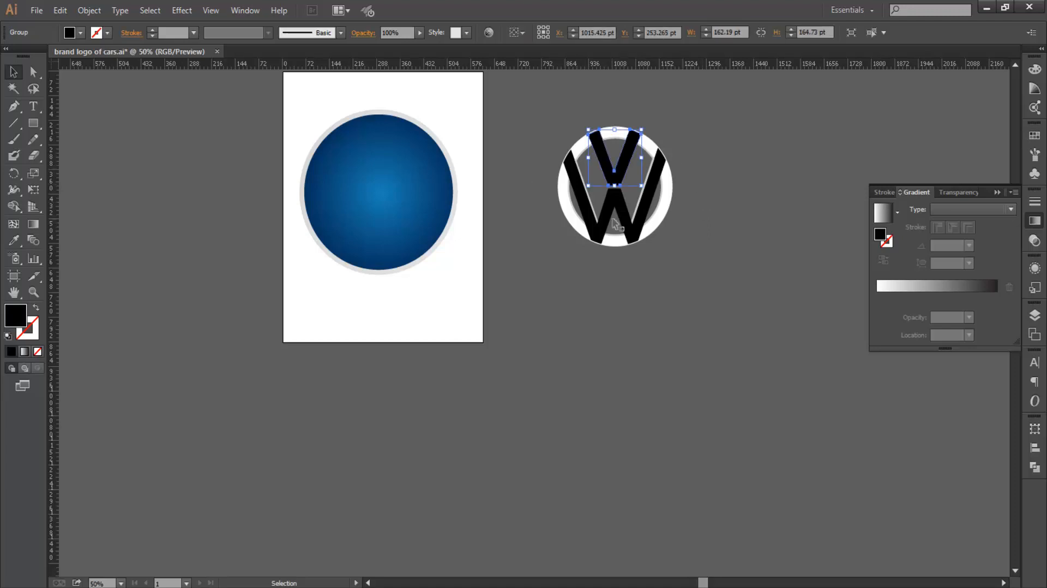
scroll(618, 220, up, 3)
shift+click(621, 177)
scroll(618, 177, down, 1)
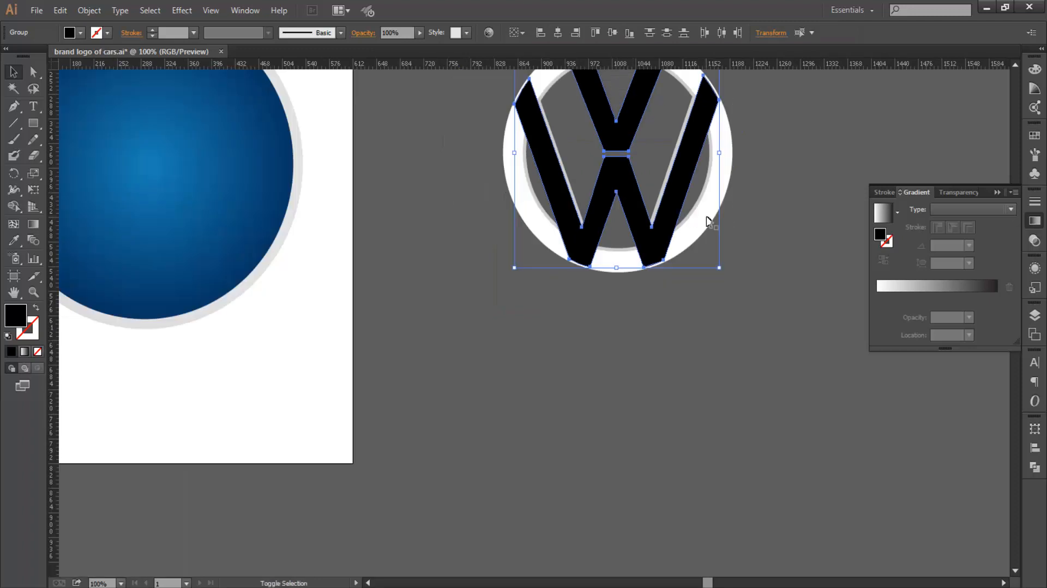
shift+click(704, 212)
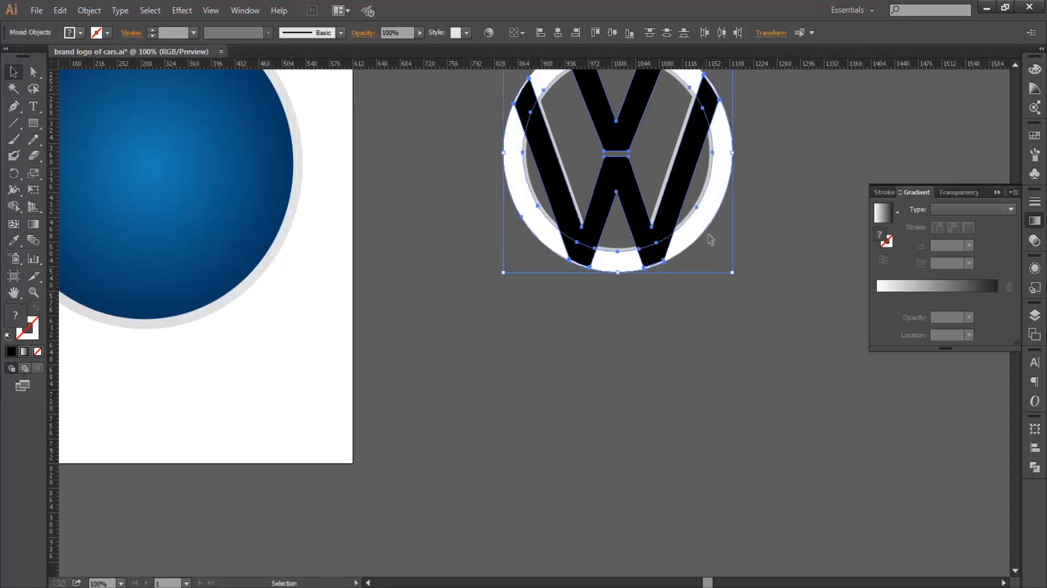
click(1035, 467)
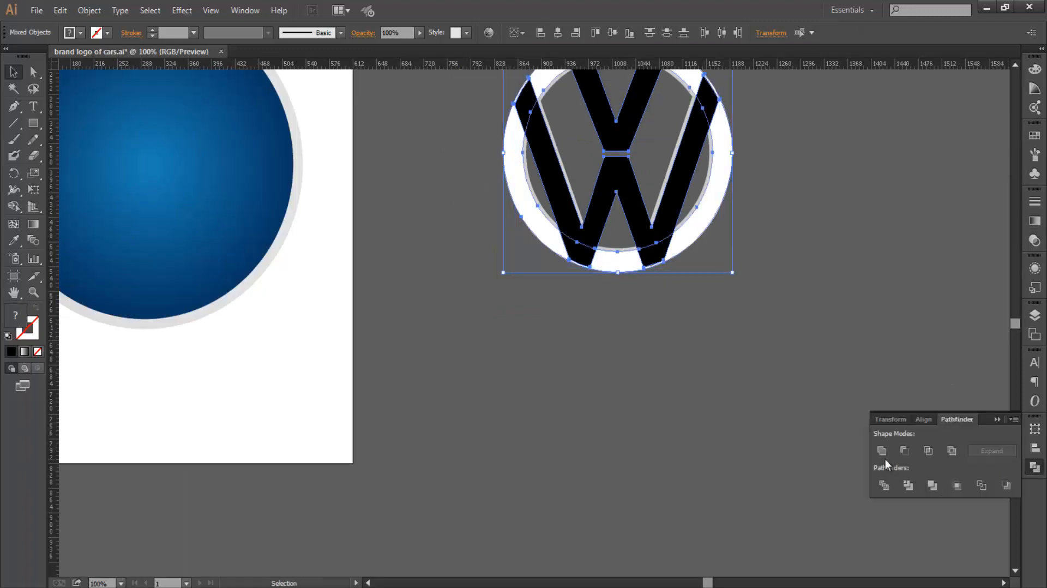
click(882, 450)
click(811, 271)
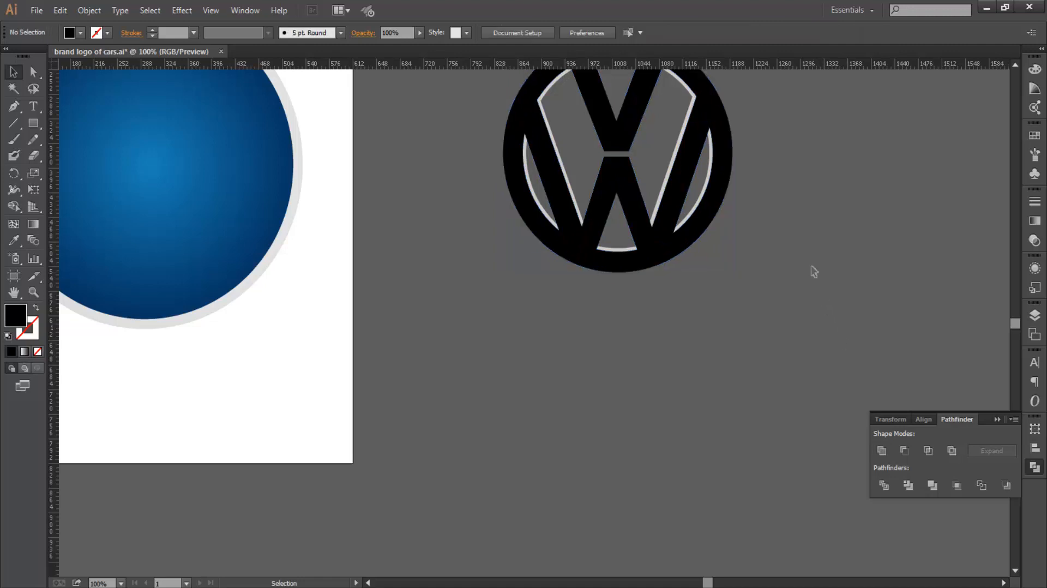
Copy the fill of the light grey outer ring onto the united VW emblem with the Eyedropper.
scroll(802, 166, down, 2)
drag(771, 135, 753, 179)
scroll(753, 178, up, 2)
click(709, 167)
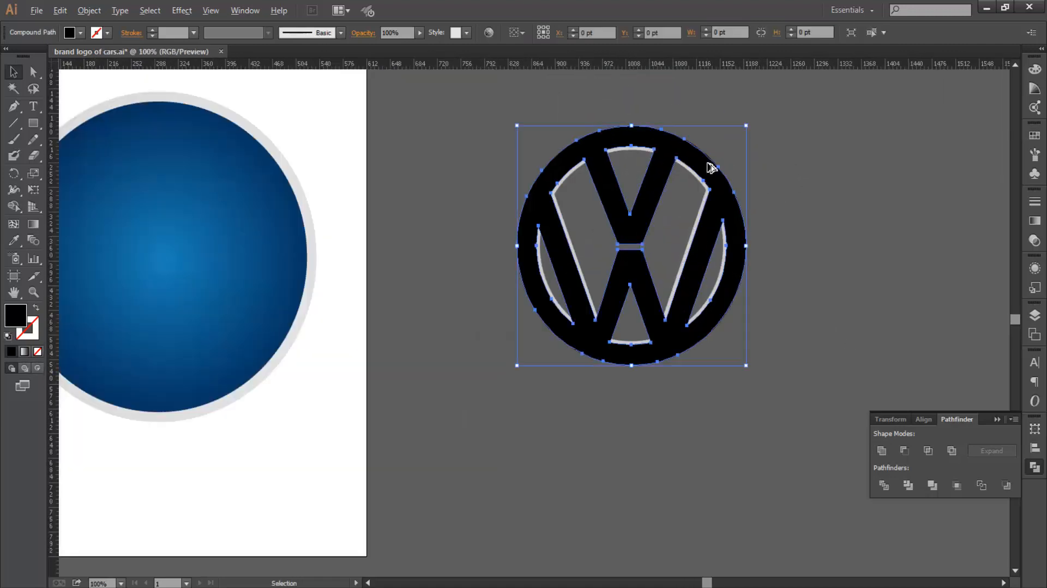
scroll(710, 167, down, 2)
drag(626, 205, 644, 198)
scroll(528, 191, up, 2)
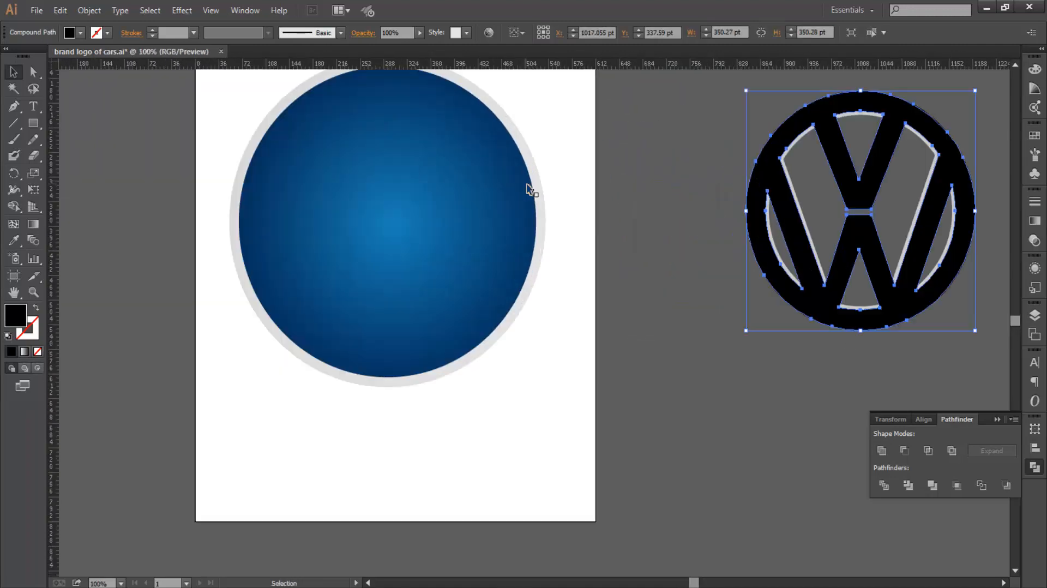
key(i)
click(529, 163)
scroll(536, 156, down, 1)
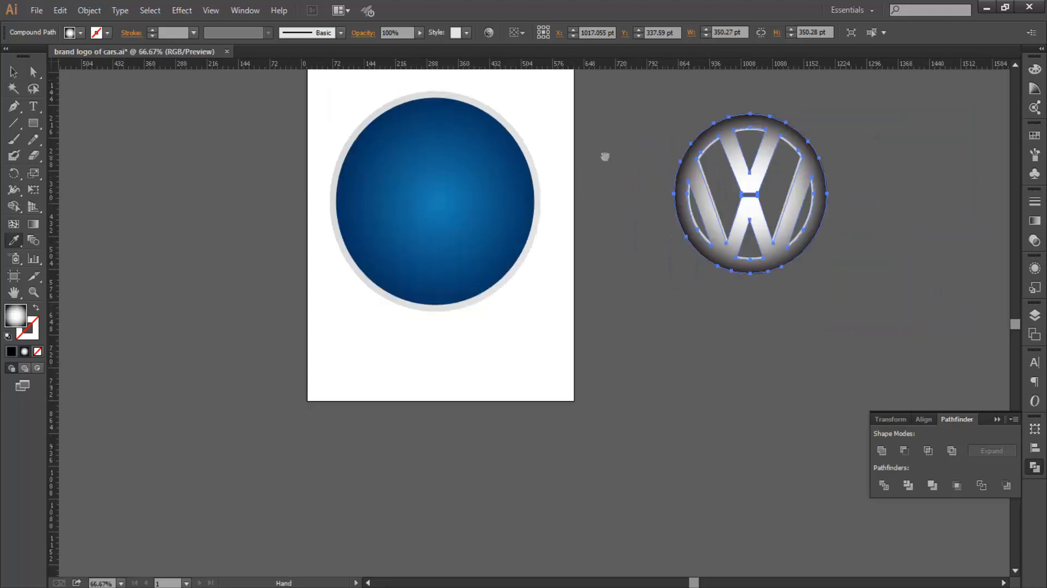
Change the emblem's gradient to linear and stretch it diagonally from upper left to lower right, well past the shape, at about -40.8°.
drag(641, 156, 550, 156)
key(g)
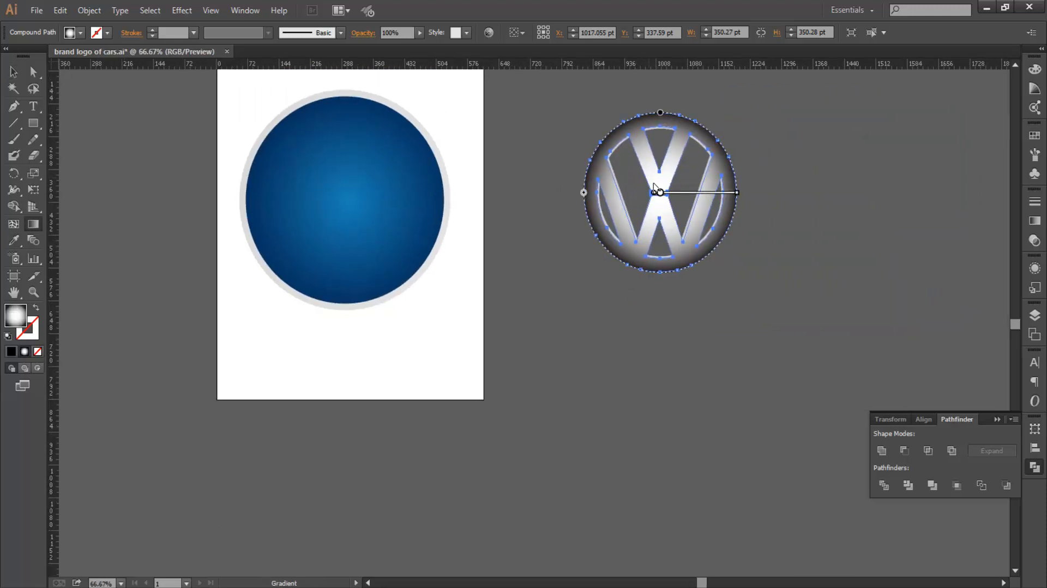
drag(658, 180, 895, 183)
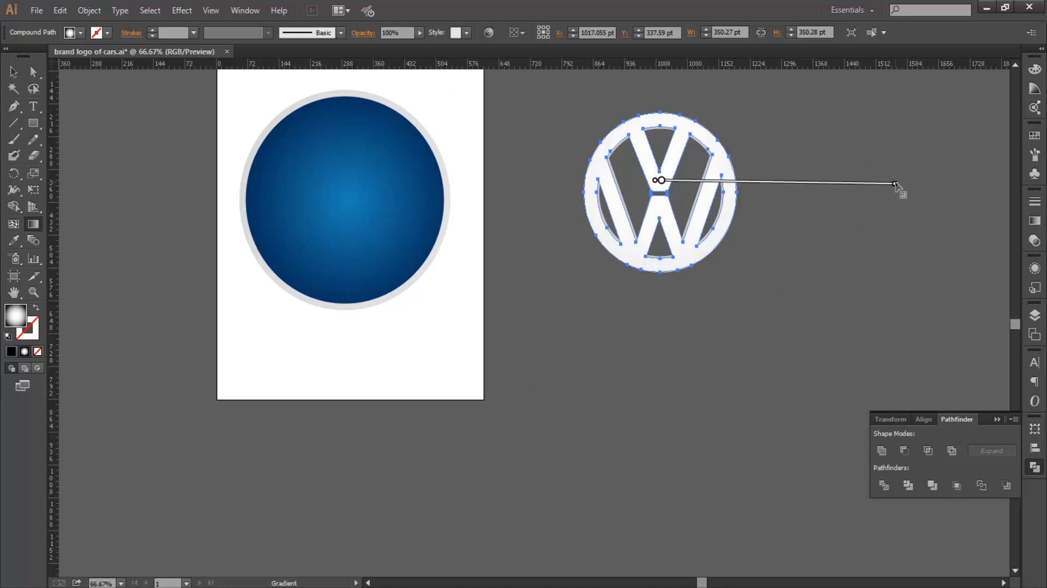
click(1035, 220)
click(957, 209)
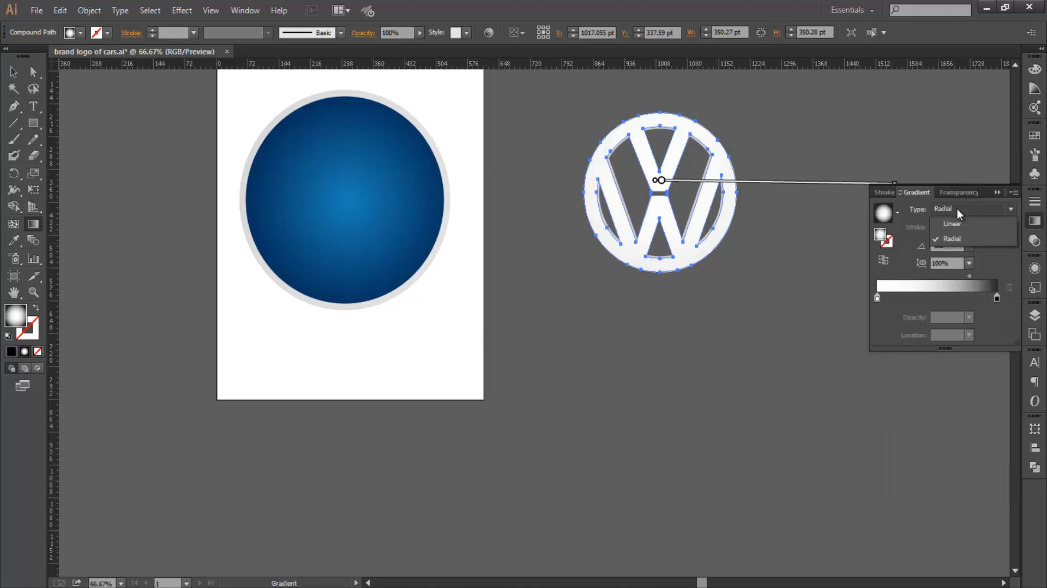
click(953, 222)
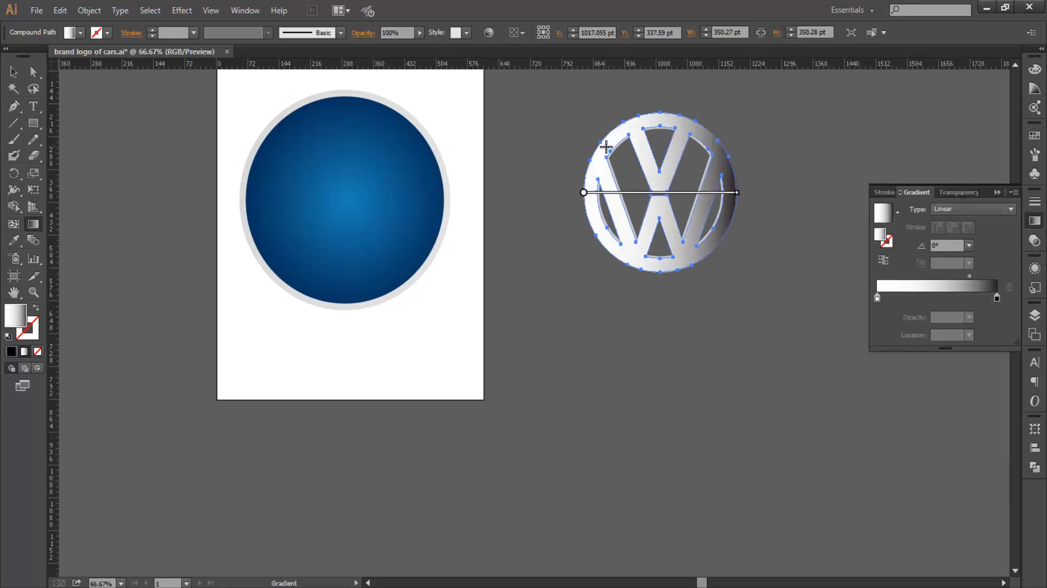
drag(574, 111, 771, 298)
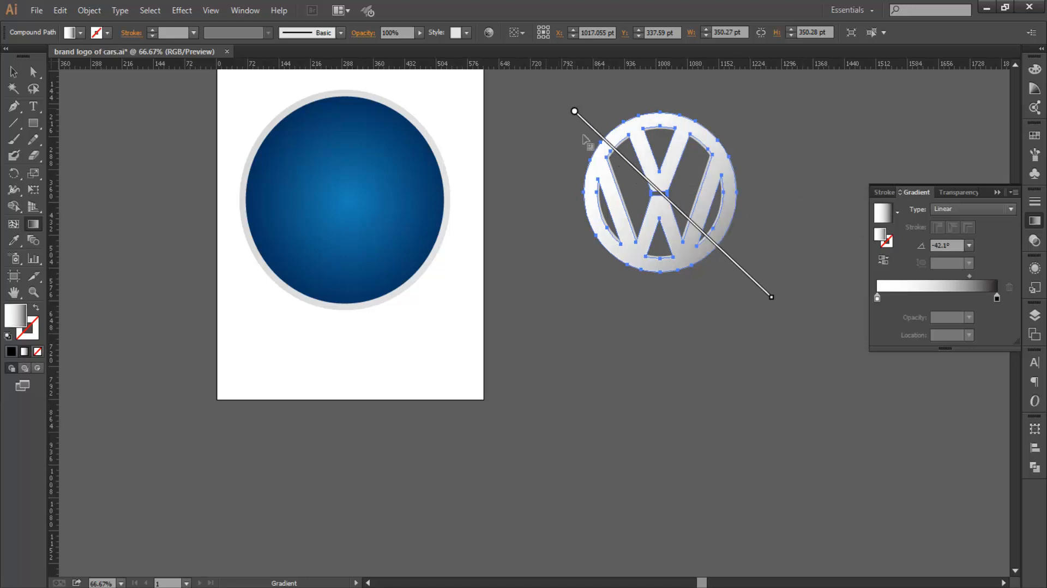
drag(557, 99, 837, 363)
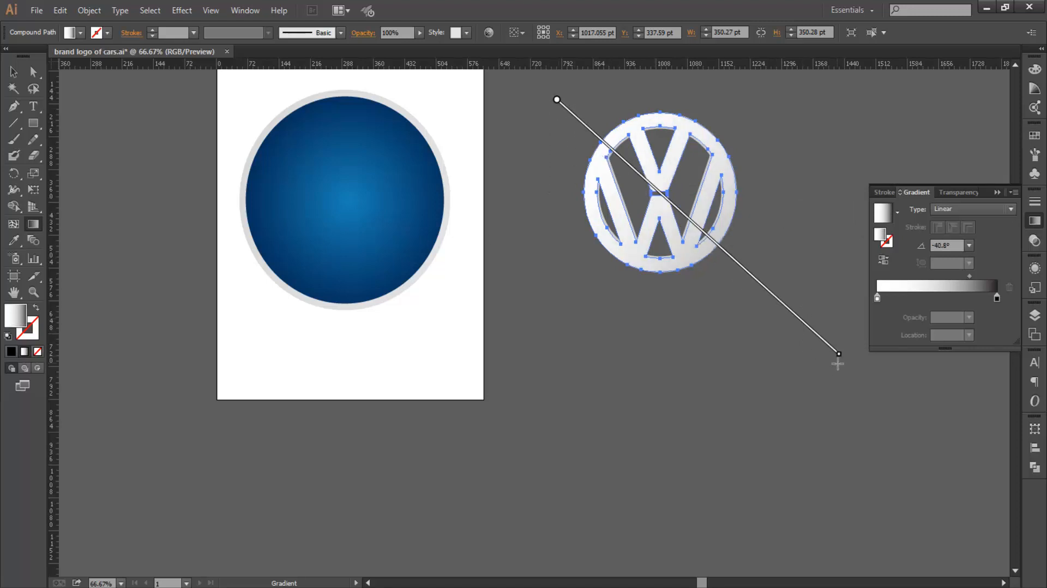
key(v)
click(774, 173)
scroll(775, 171, down, 1)
drag(757, 175, 741, 208)
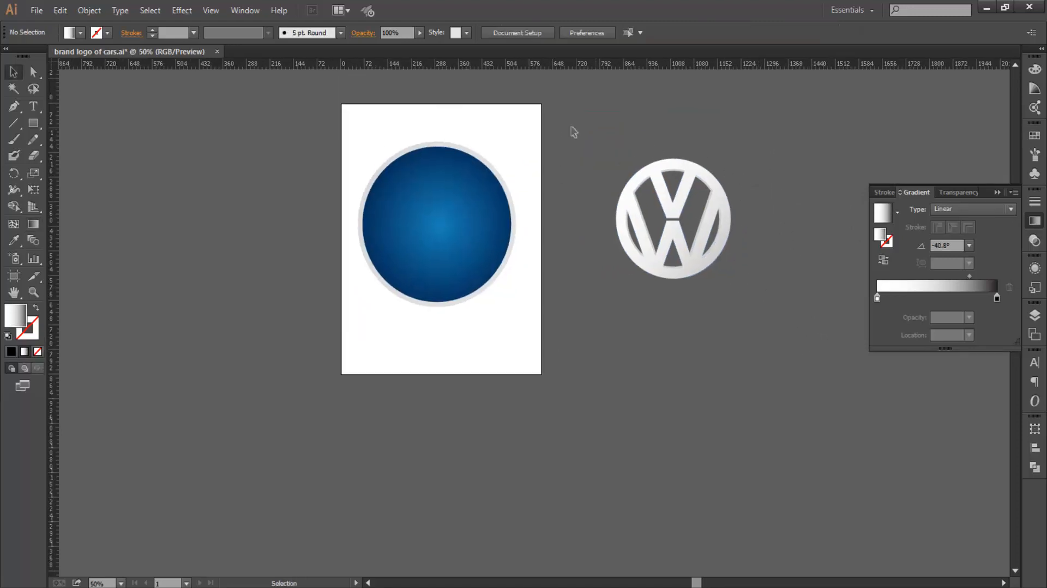
Move the VW emblem with its grey edge pieces onto the middle of the blue circle and group them.
drag(627, 164, 760, 314)
drag(676, 289, 751, 289)
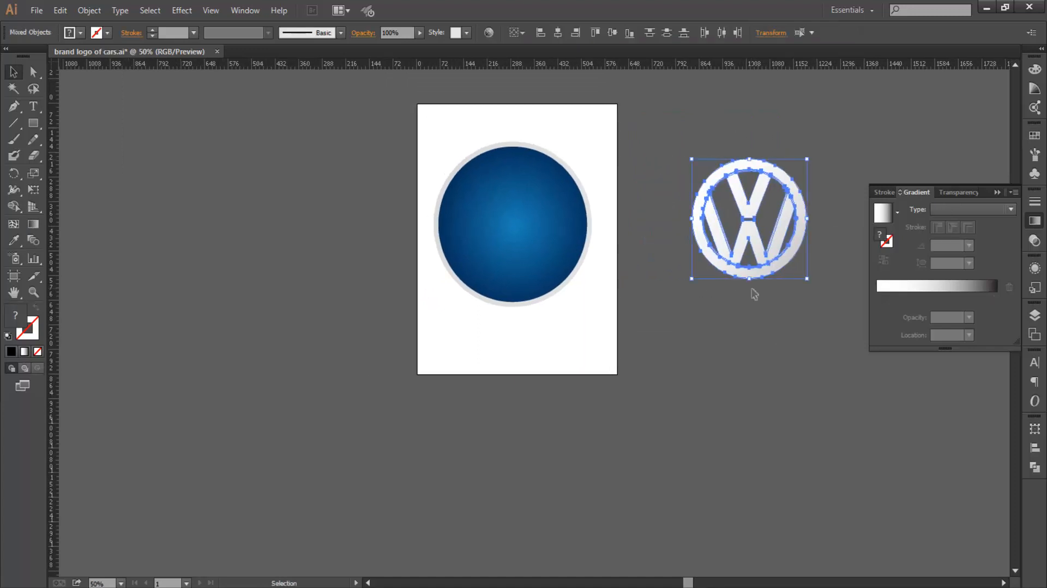
drag(761, 253, 525, 257)
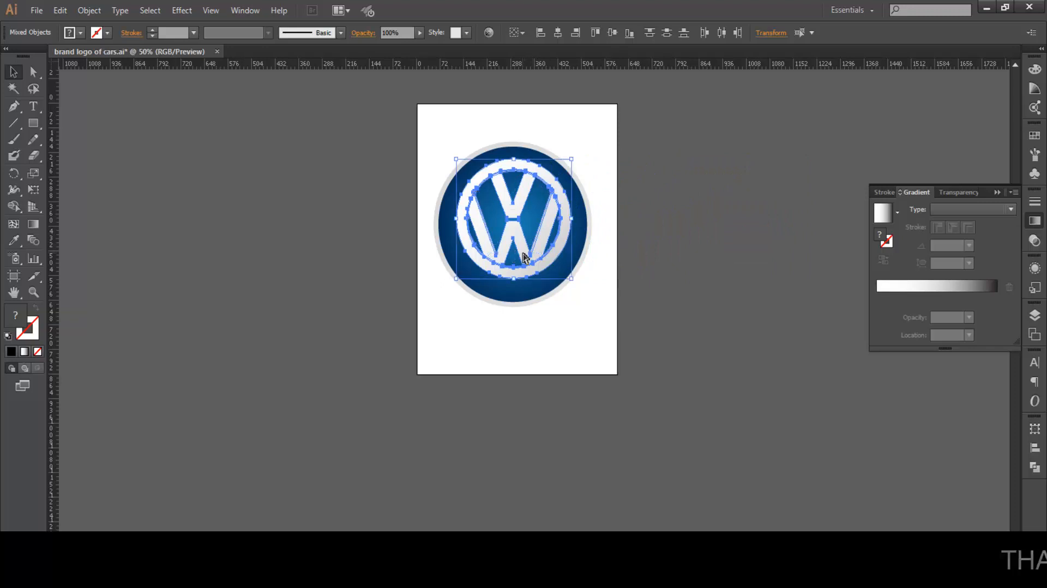
key(ctrl+g)
Isolate the emblem group for editing and select its grey inner band.
scroll(489, 227, up, 3)
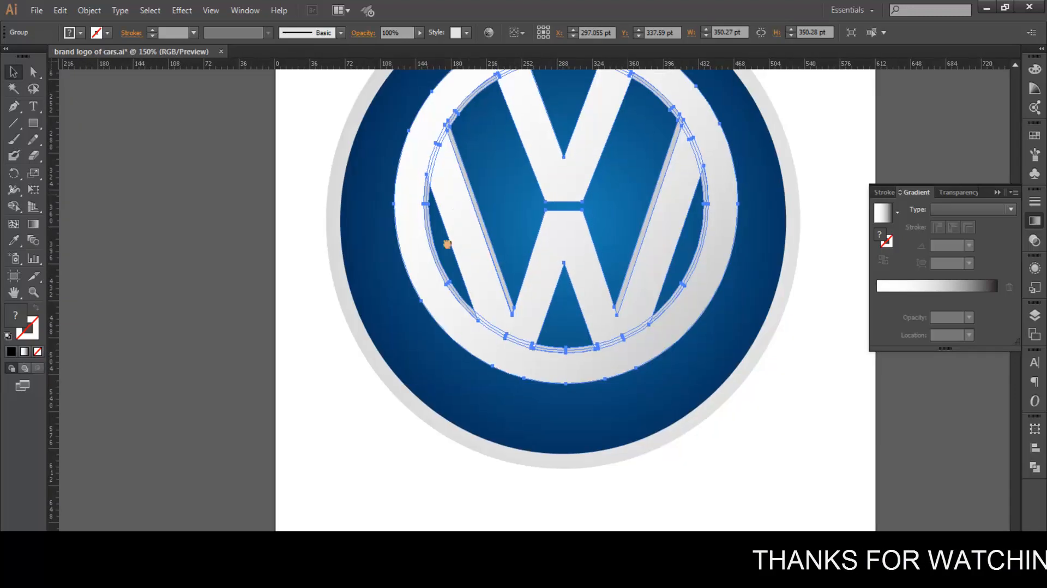
drag(447, 240, 433, 291)
click(152, 208)
click(447, 195)
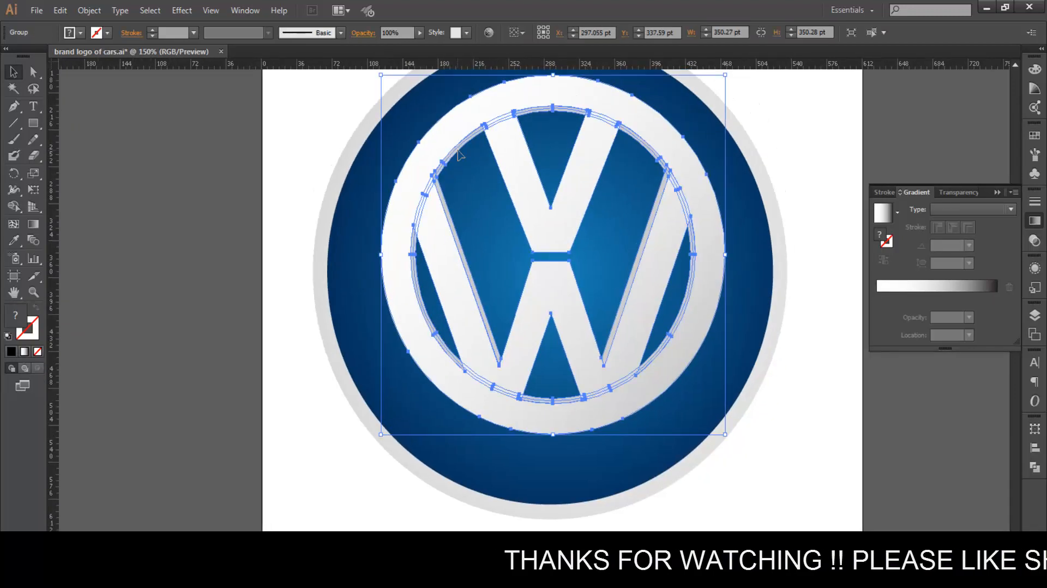
double_click(447, 195)
Try a linear gradient on the inner band with its midpoint at 45.47% and its angle at about -129.9°, then clear the fill.
click(882, 213)
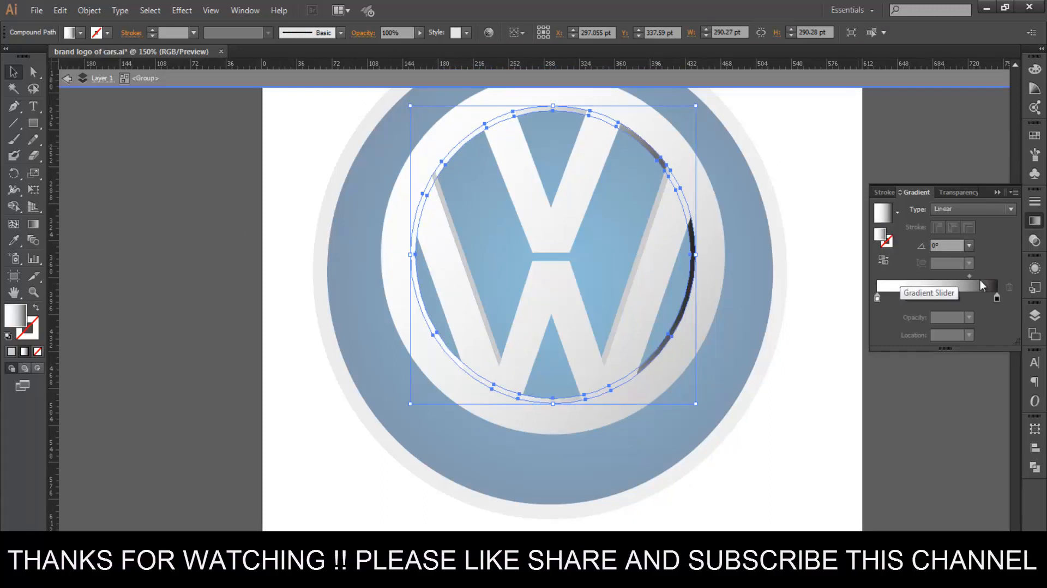
drag(970, 276, 932, 283)
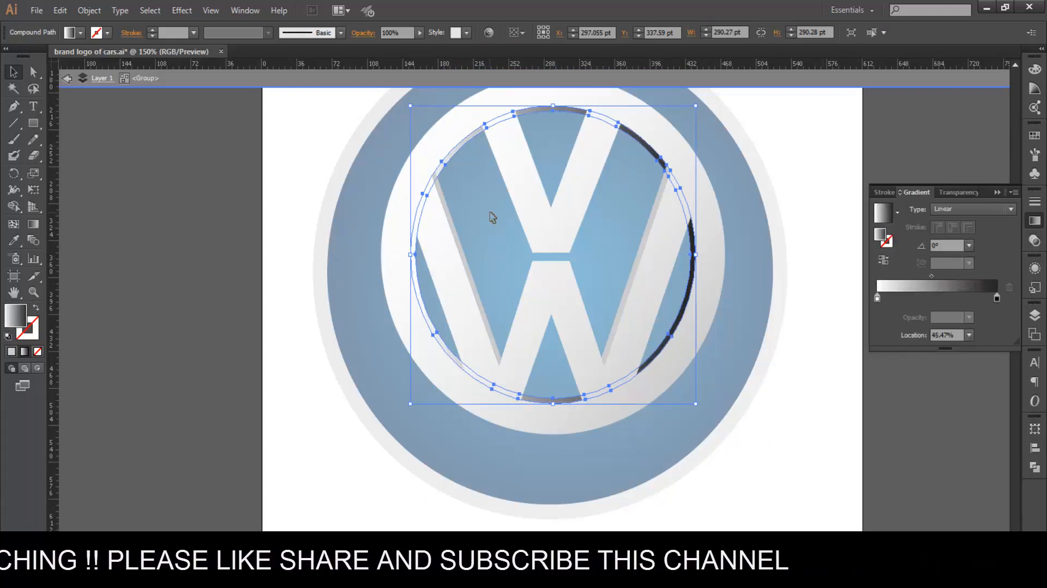
scroll(491, 215, down, 1)
drag(517, 168, 591, 526)
drag(624, 126, 426, 372)
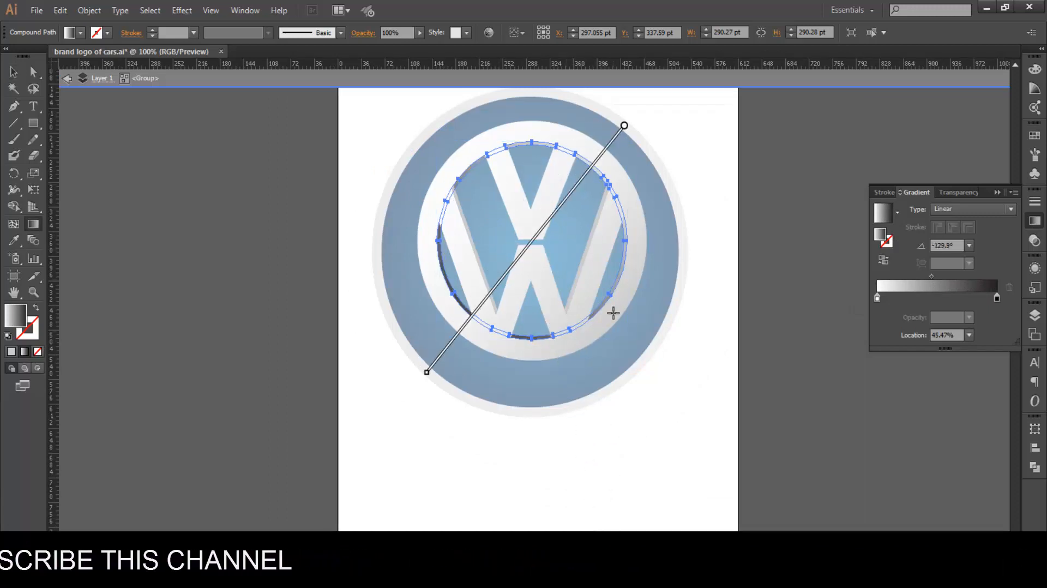
click(13, 71)
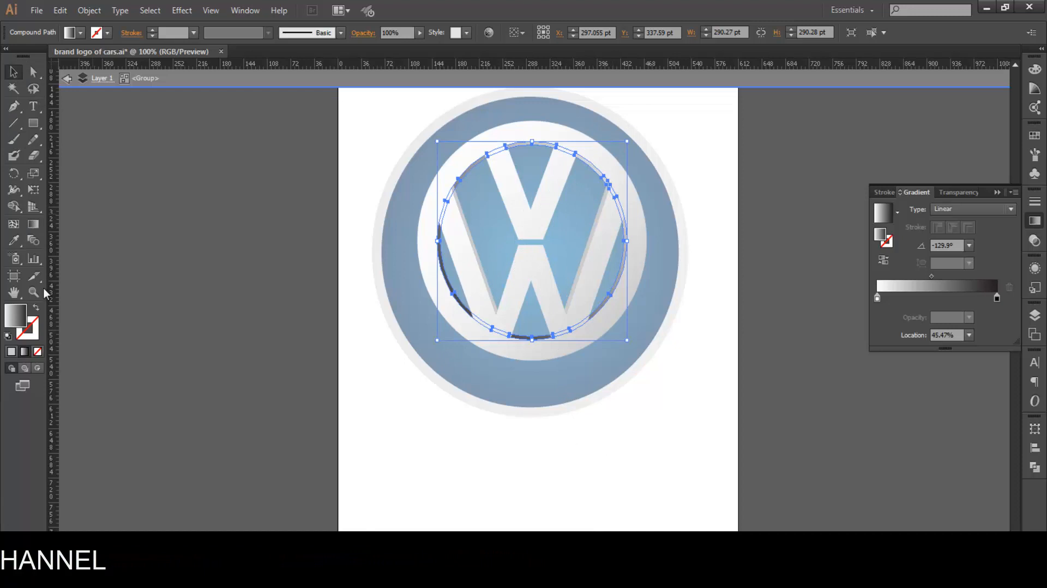
click(38, 351)
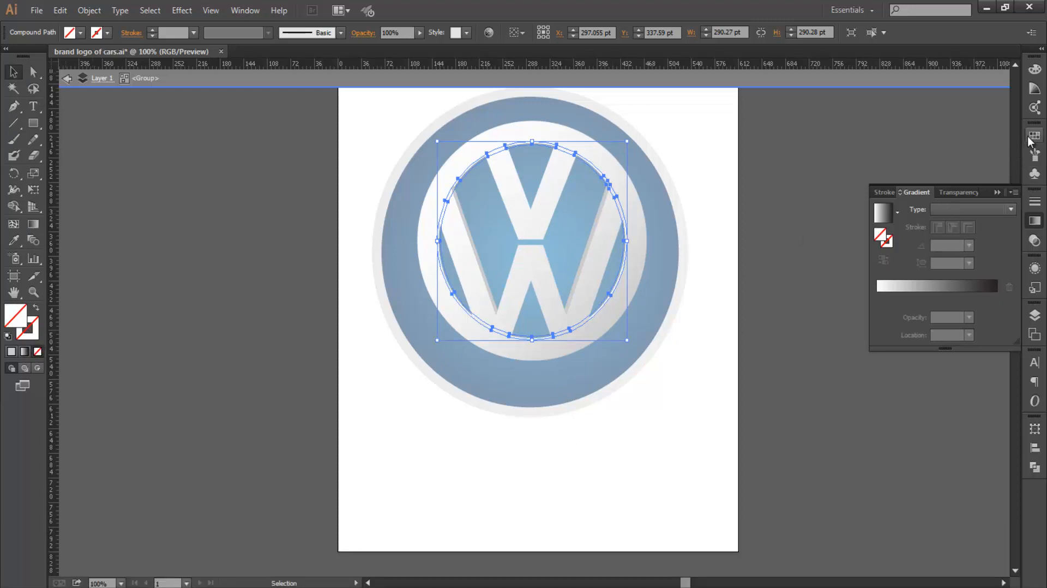
Fill the inner band with the solid grey swatch three shades lighter than C=0 M=0 Y=0 K=60.
click(1035, 137)
click(917, 204)
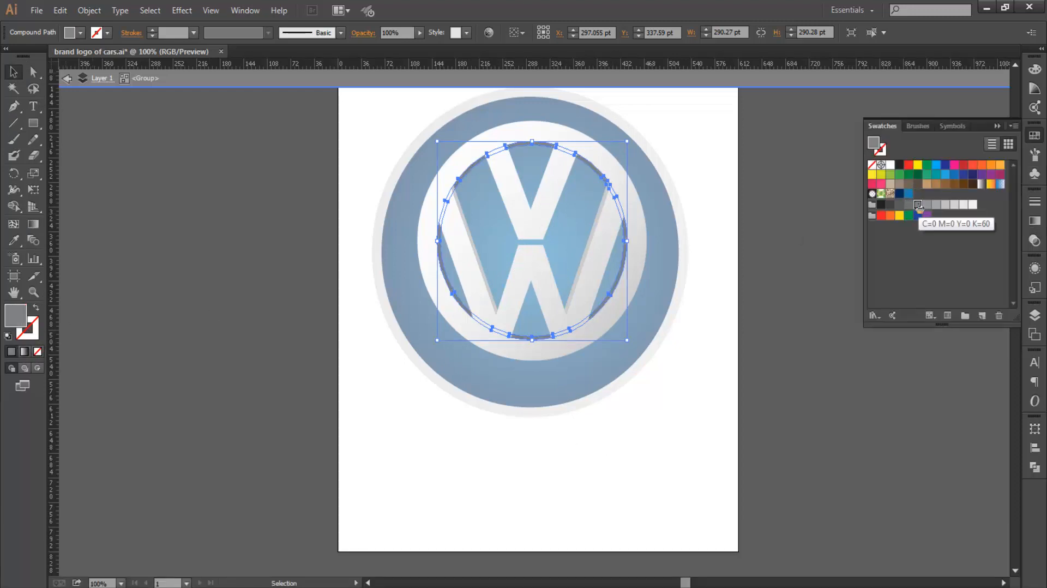
click(936, 205)
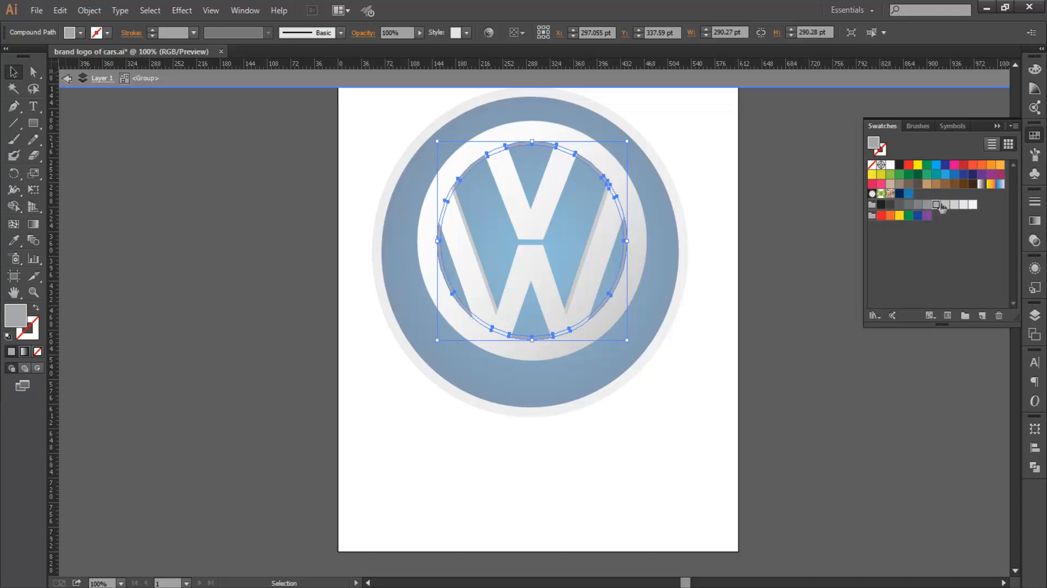
click(945, 205)
click(808, 177)
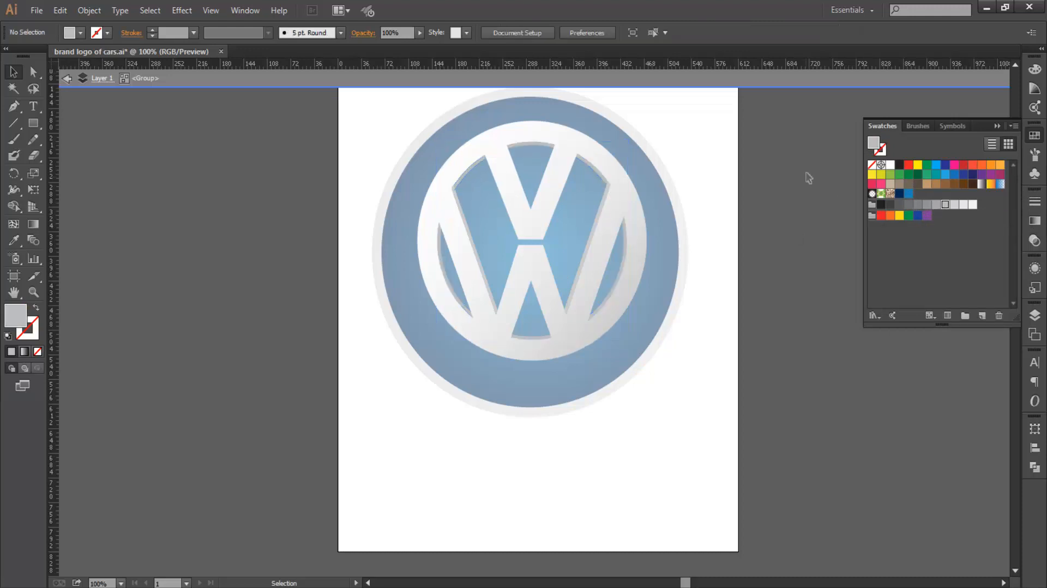
Match both slanted edge strips of the W to the inner band's grey with the Eyedropper.
click(603, 194)
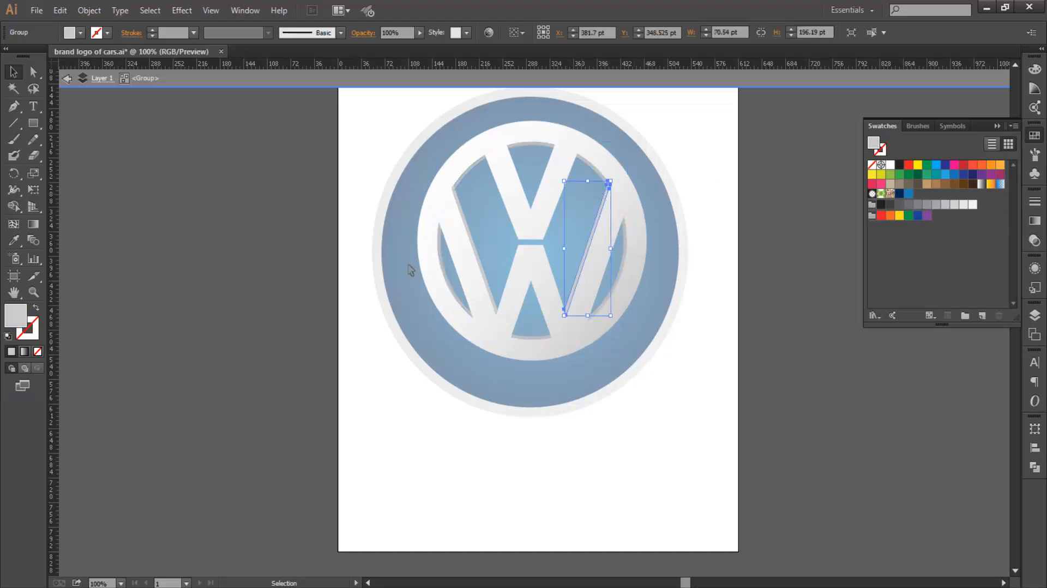
shift+click(467, 229)
scroll(466, 185, up, 2)
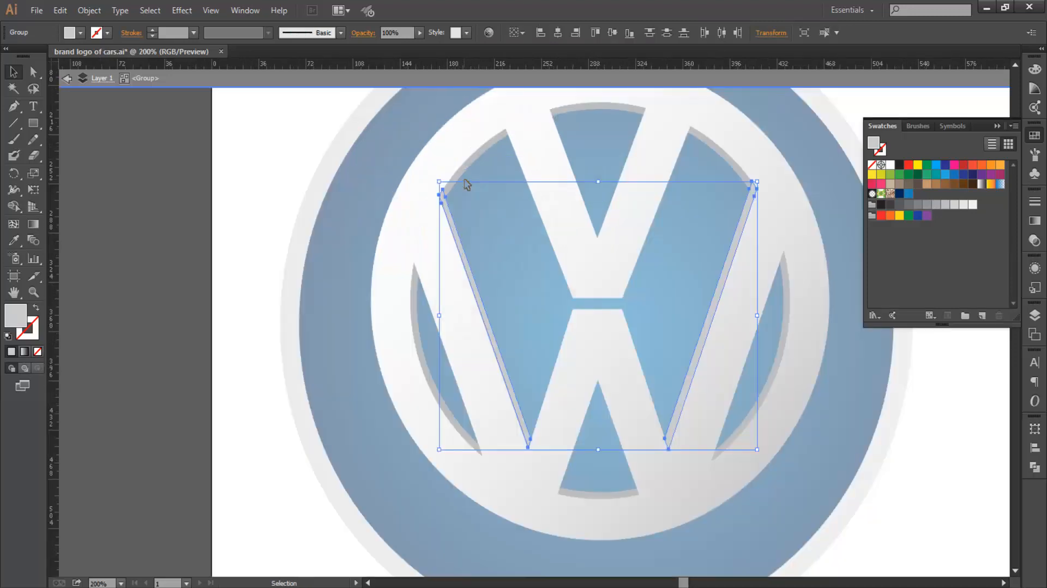
key(i)
click(469, 162)
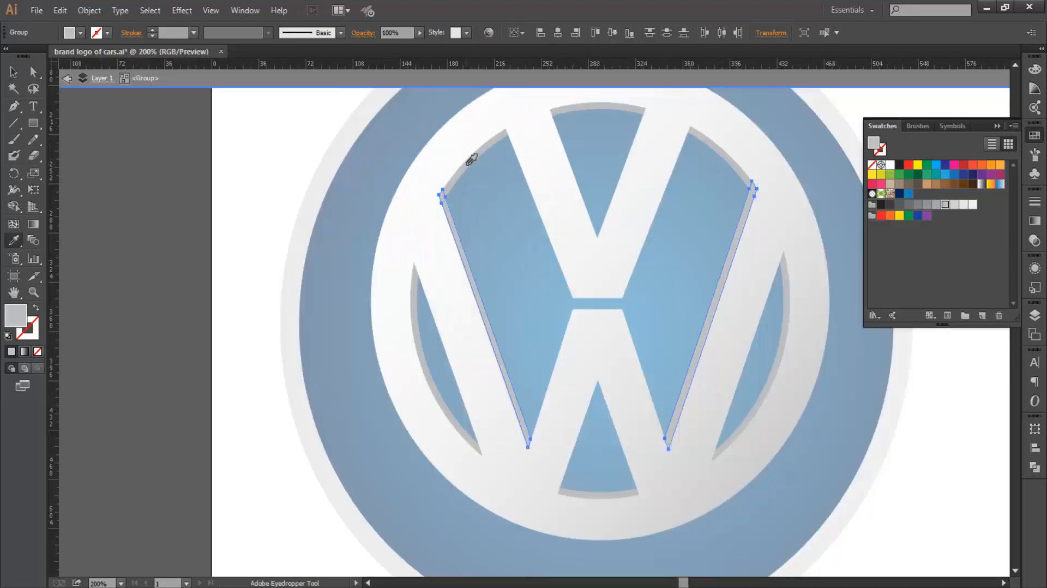
Unite the two edge strips with the inner band using Pathfinder and exit the group's isolation.
key(v)
shift+click(788, 246)
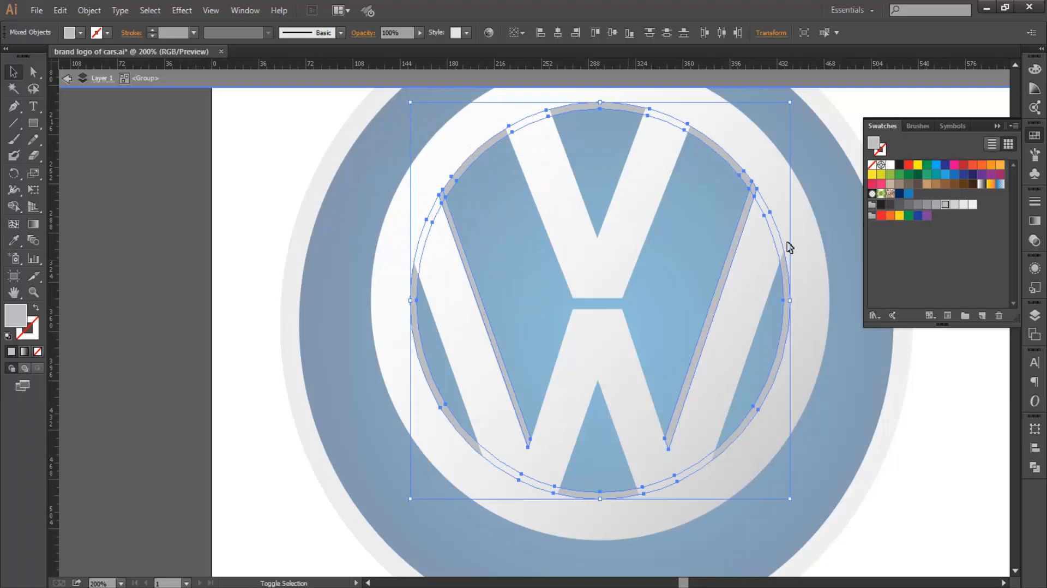
click(1032, 468)
click(881, 450)
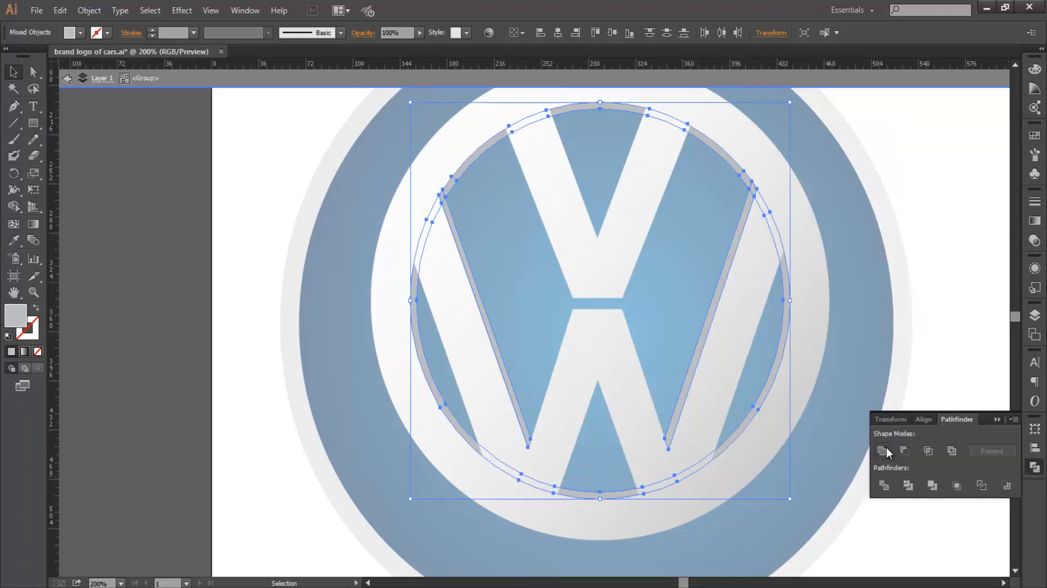
click(933, 338)
scroll(473, 256, down, 2)
drag(596, 224, 564, 243)
double_click(800, 188)
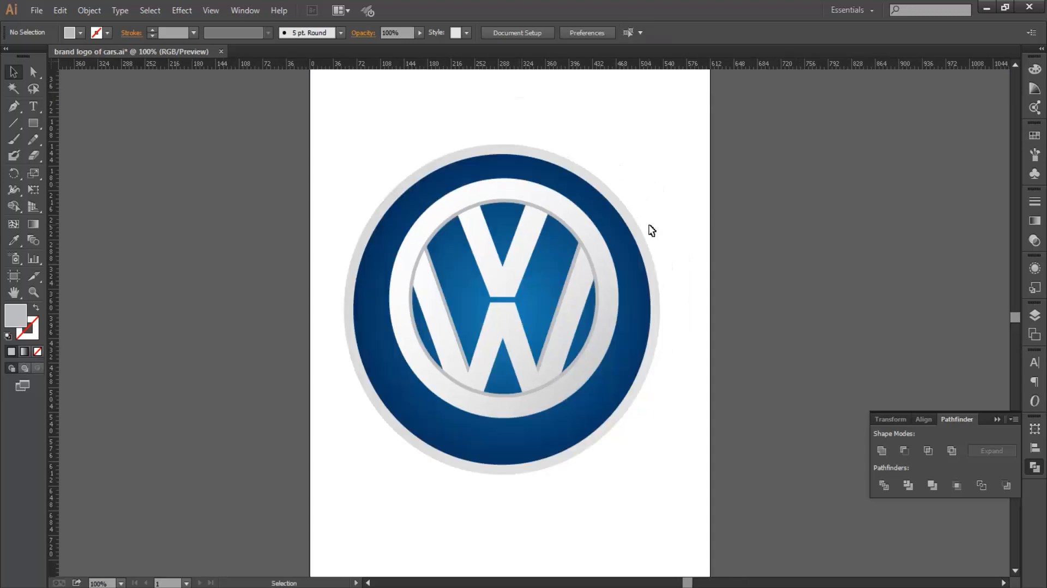
Bring the whole VW emblem group to the front of the stacking order.
scroll(470, 273, up, 1)
click(487, 236)
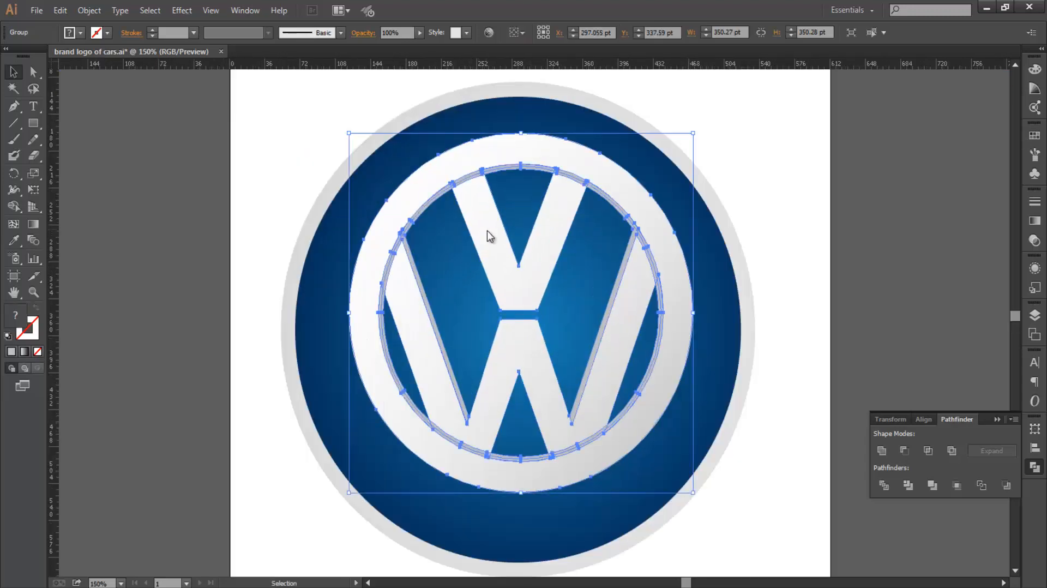
right_click(487, 230)
mouse_move(523, 346)
click(708, 345)
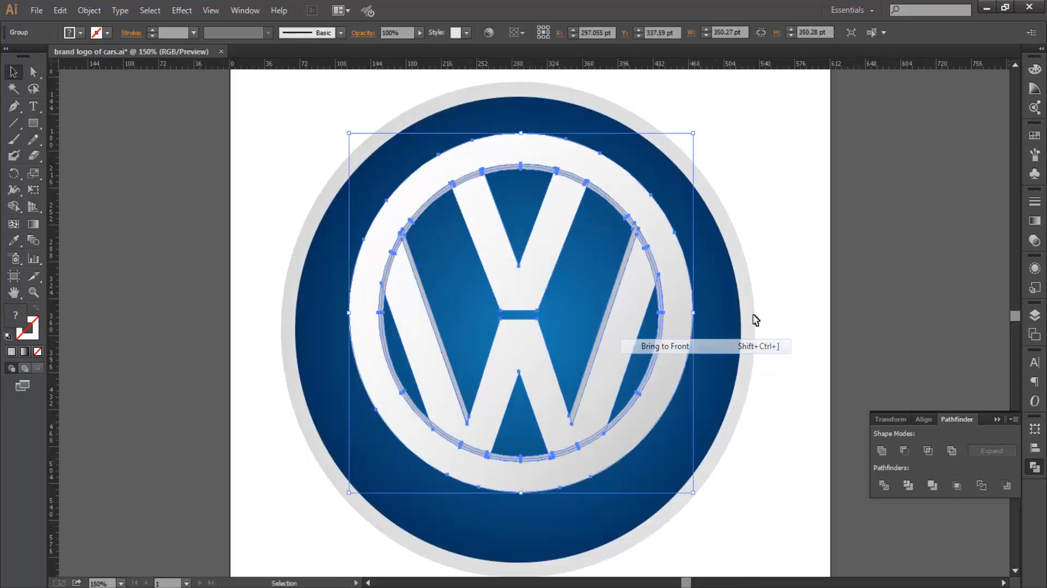
click(918, 206)
Ungroup the VW emblem and bring its white gradient shape in front of the grey band.
click(490, 245)
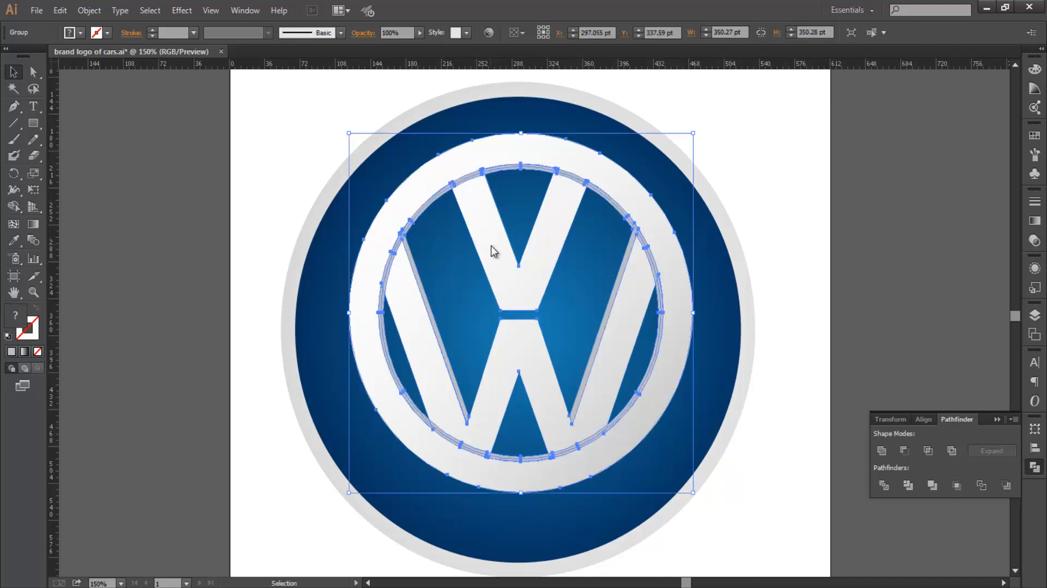
right_click(493, 251)
click(528, 325)
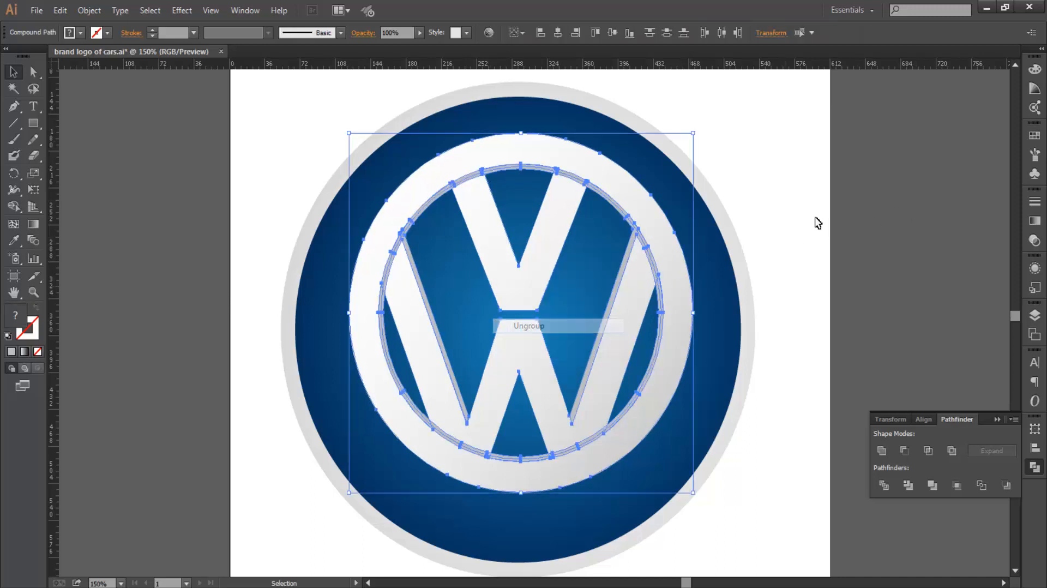
click(745, 221)
click(552, 245)
right_click(552, 226)
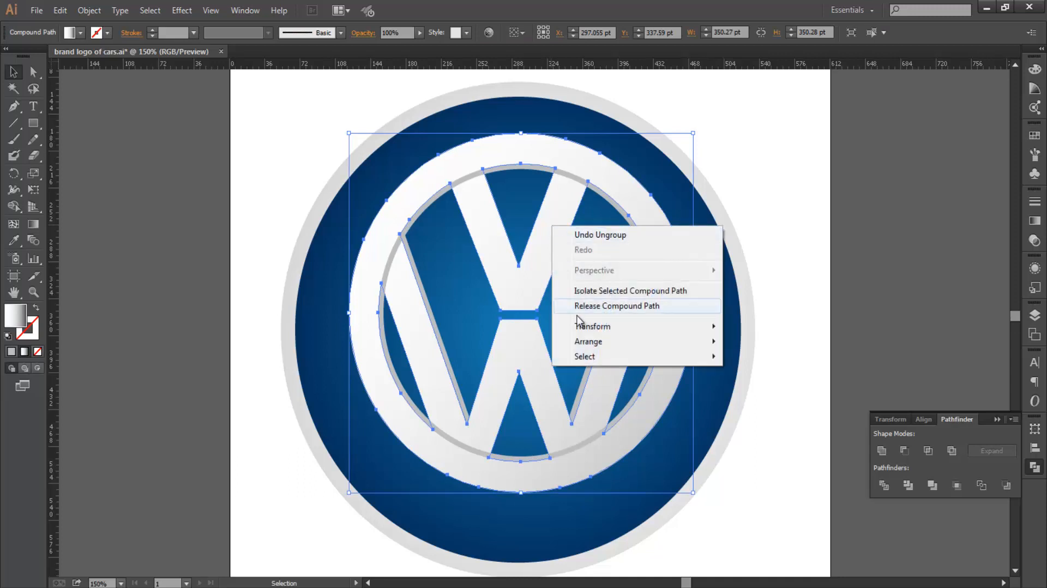
mouse_move(587, 341)
click(766, 342)
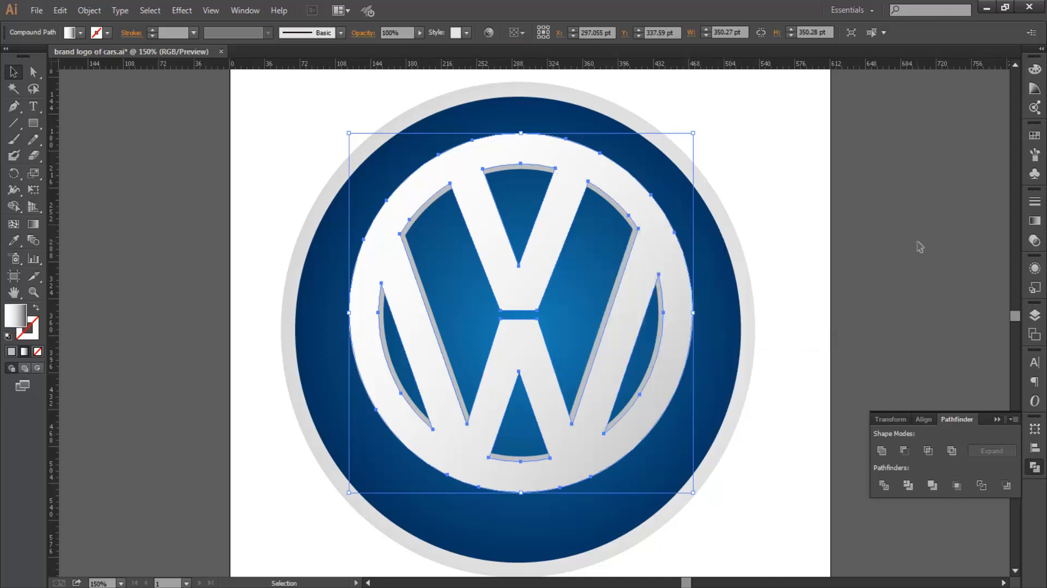
click(921, 239)
Examine the grey edge strips along the W for gaps against the white emblem.
scroll(927, 237, down, 2)
drag(933, 236, 686, 196)
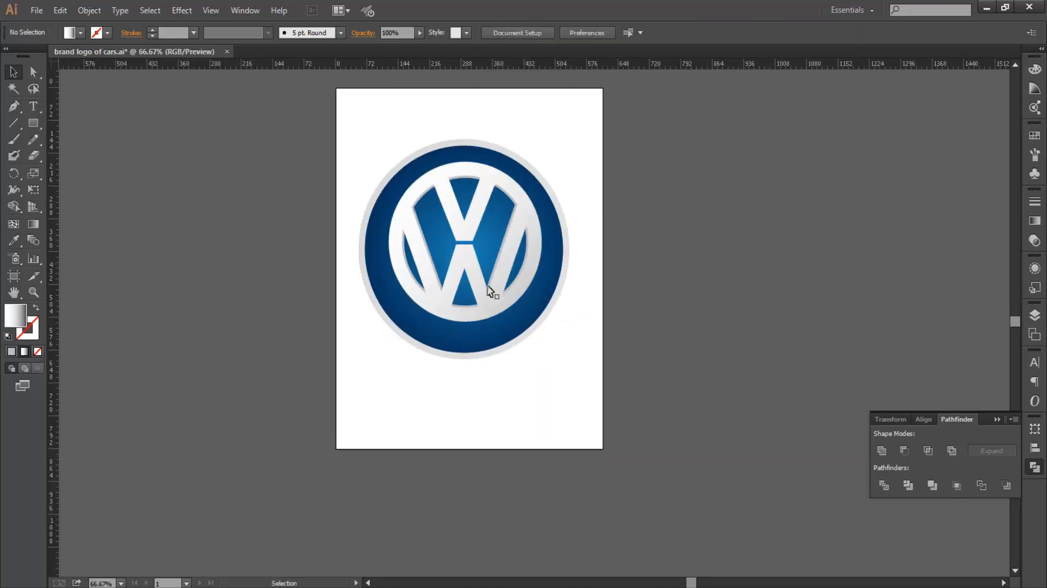
scroll(438, 275, up, 2)
drag(393, 216, 489, 268)
click(475, 245)
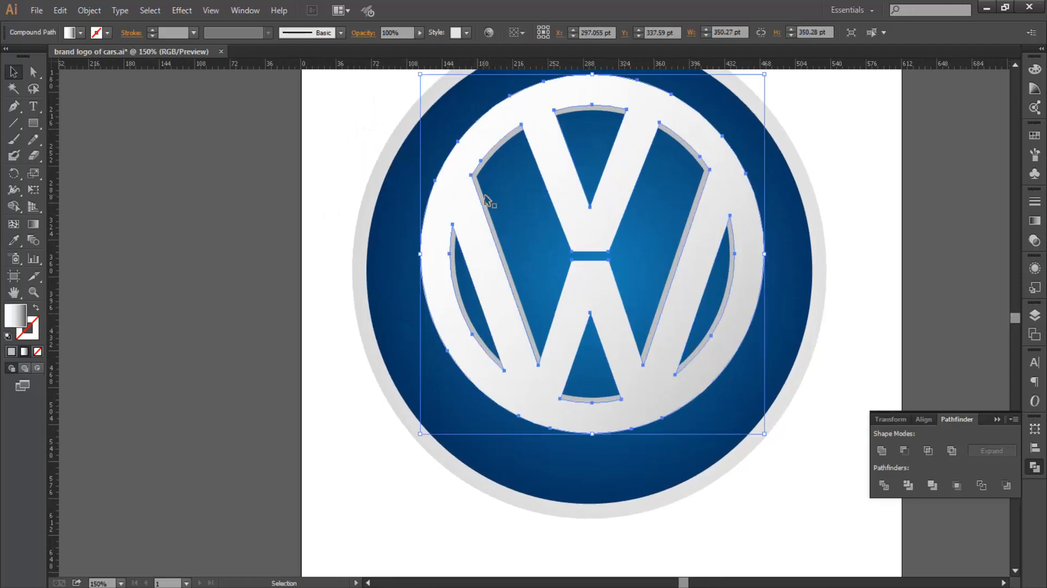
scroll(484, 196, up, 4)
scroll(491, 218, down, 4)
click(282, 219)
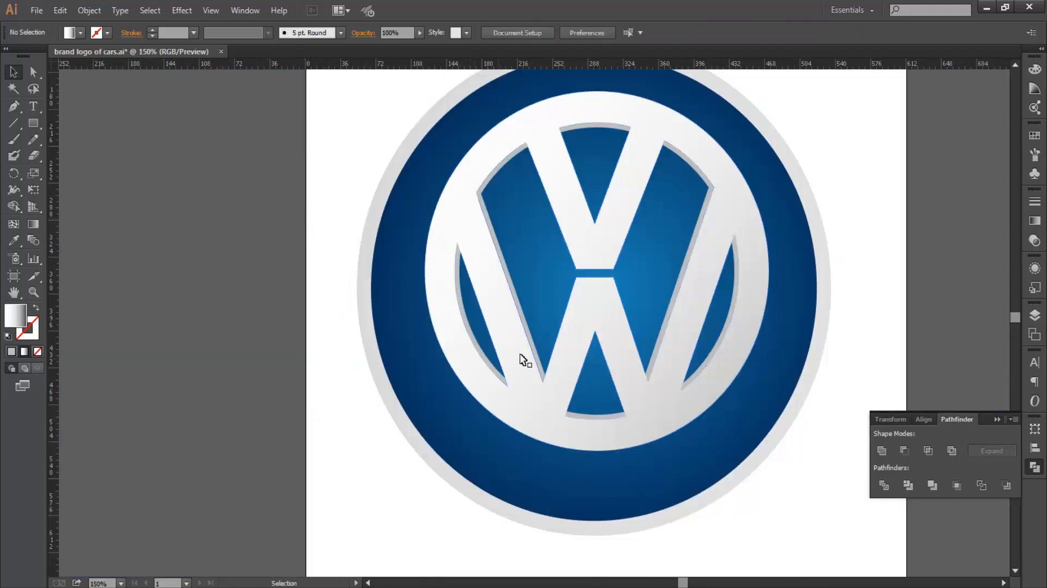
scroll(510, 308, up, 5)
scroll(557, 329, down, 2)
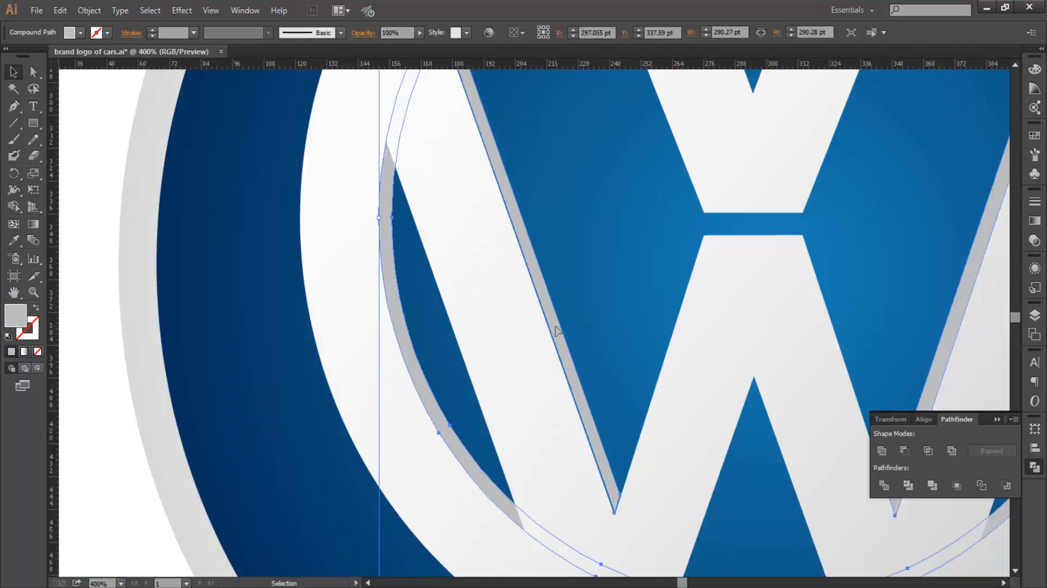
double_click(556, 331)
scroll(586, 463, down, 2)
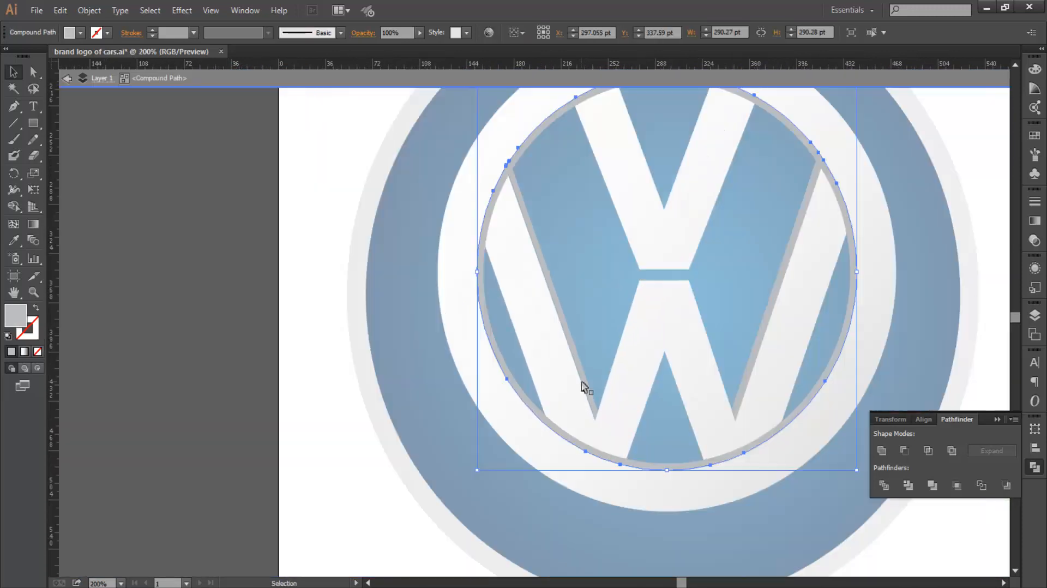
double_click(214, 250)
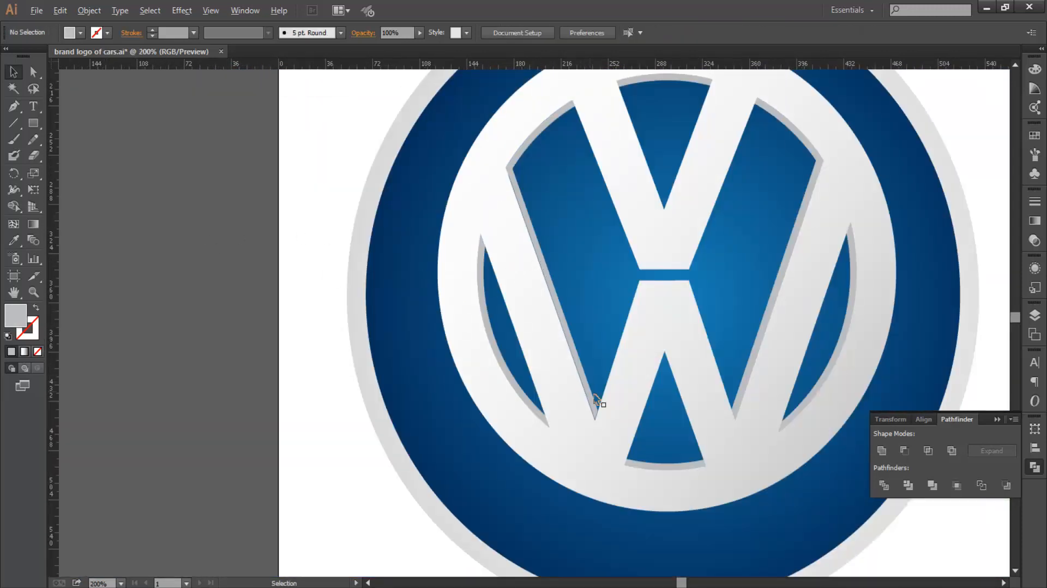
Move the two lower anchor points of the W's left grey strip onto the notch's tip and opposite white edge.
scroll(598, 401, up, 7)
double_click(603, 287)
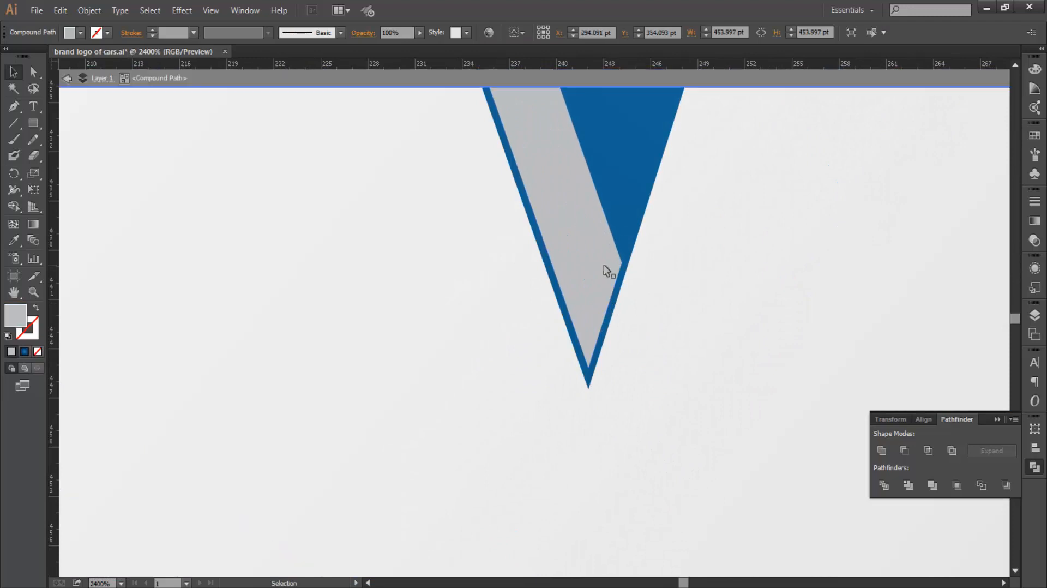
key(Escape)
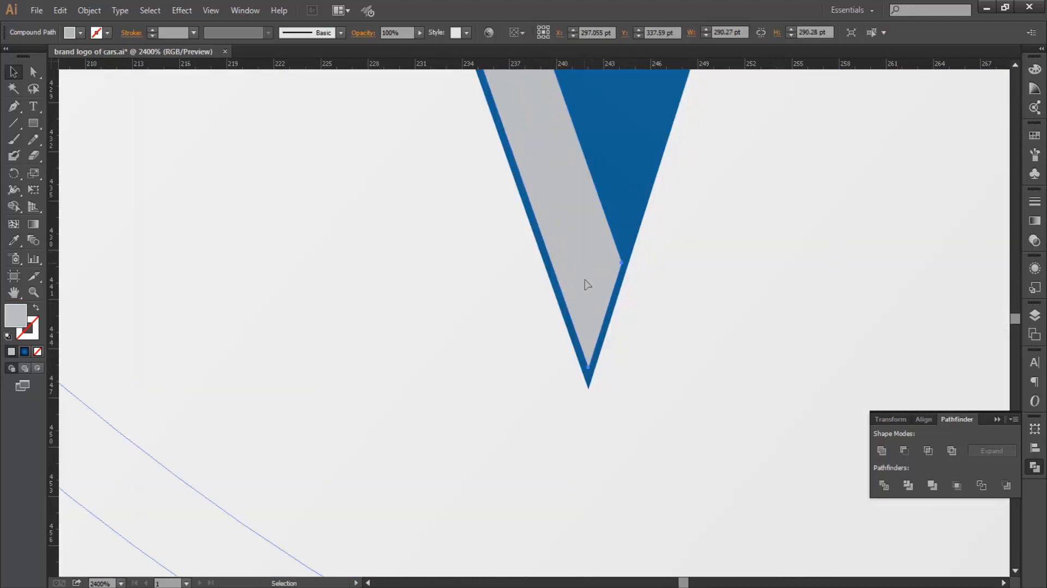
key(a)
click(589, 385)
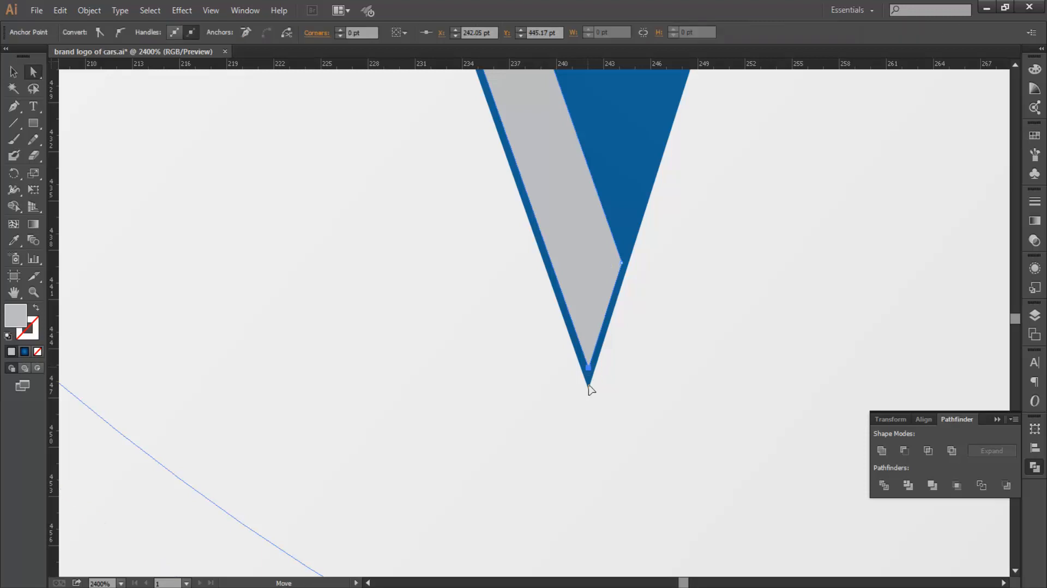
drag(589, 388, 589, 387)
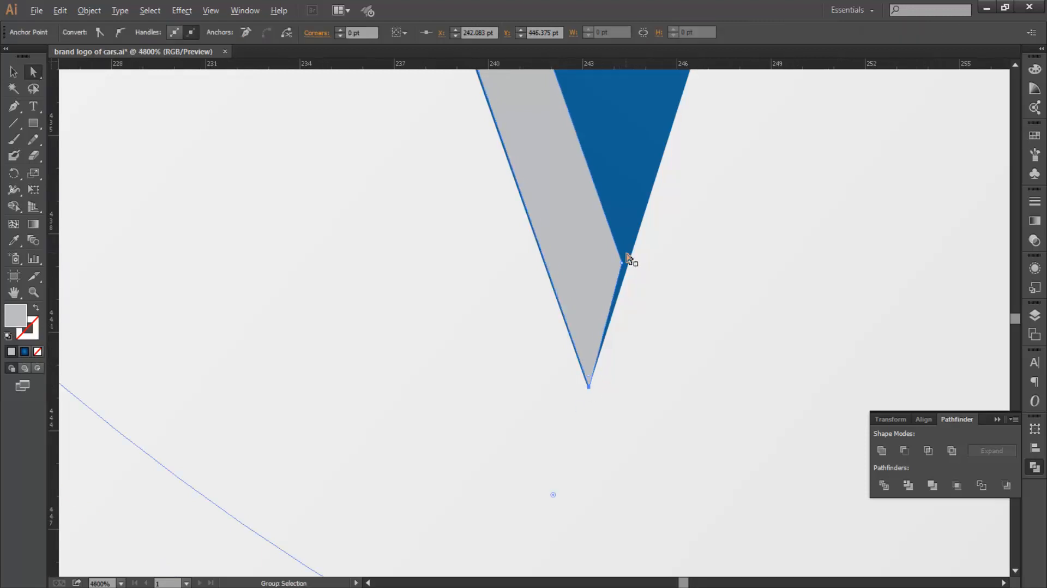
scroll(624, 266, up, 2)
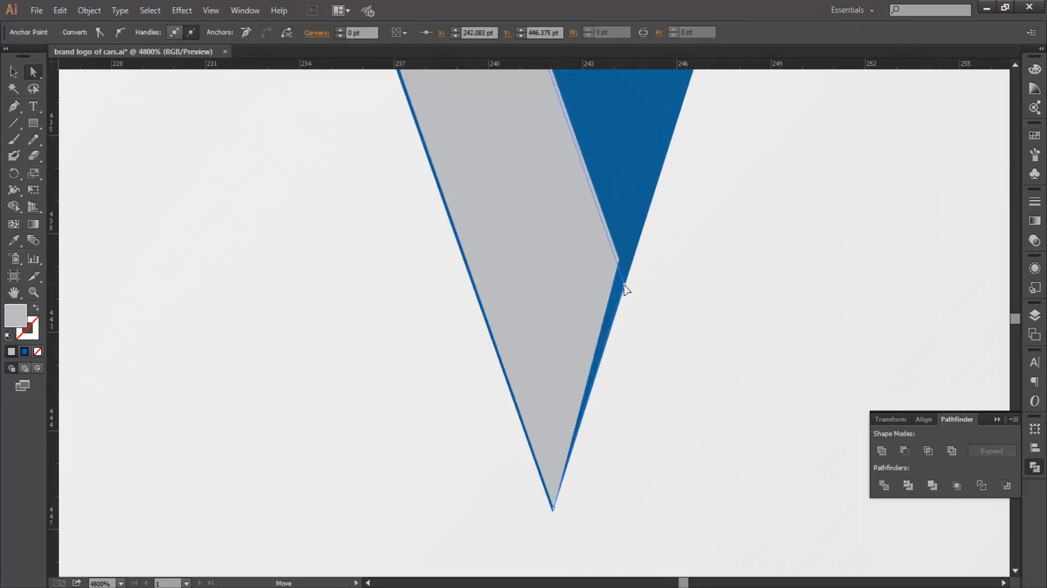
drag(626, 281, 670, 469)
Move the upper anchor point of the left grey strip onto the white W's edge to close the blue gap.
scroll(626, 282, down, 3)
scroll(561, 247, down, 2)
drag(561, 248, 628, 452)
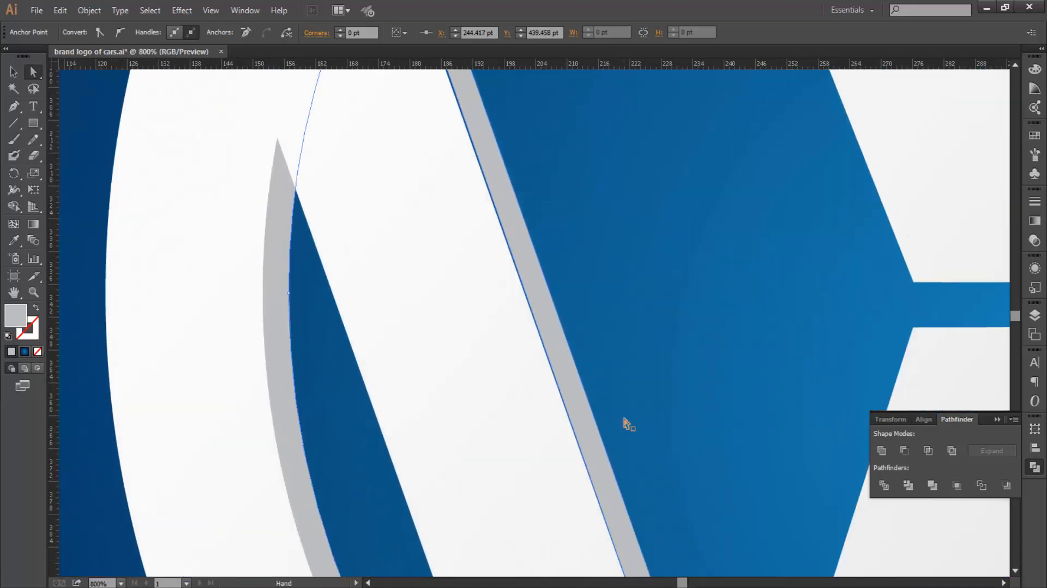
scroll(473, 235, down, 1)
drag(479, 191, 568, 442)
scroll(495, 244, up, 3)
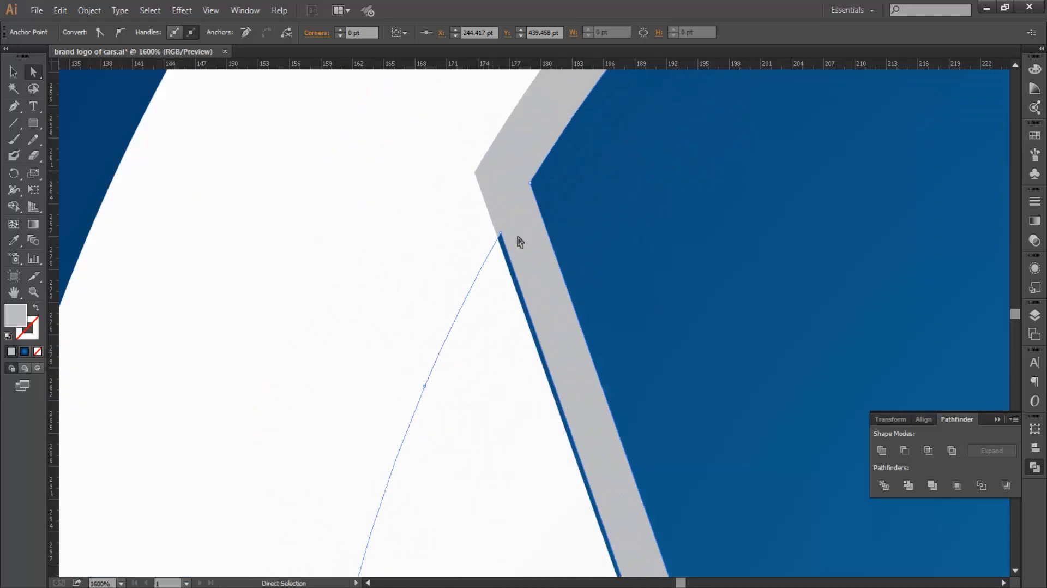
scroll(502, 240, up, 2)
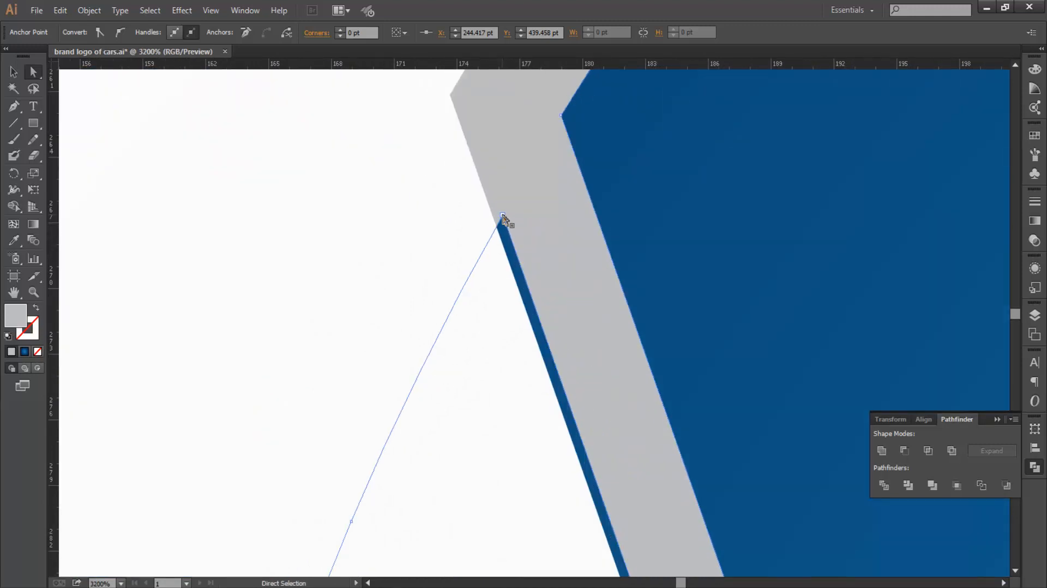
click(503, 217)
drag(502, 220, 497, 228)
scroll(497, 228, down, 5)
scroll(521, 215, down, 3)
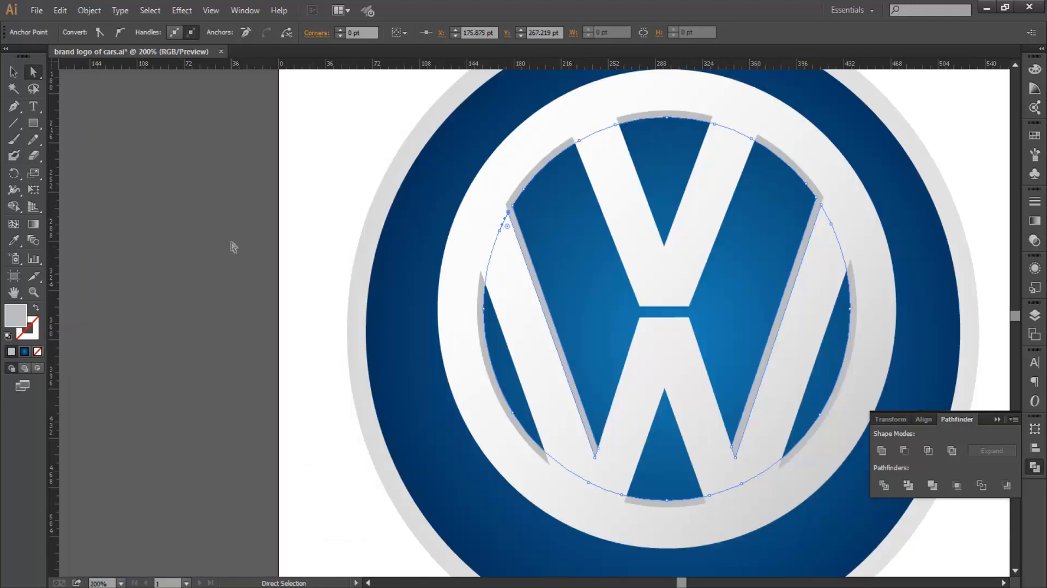
click(234, 247)
Group the white VW shape with its grey edge band.
scroll(794, 316, up, 2)
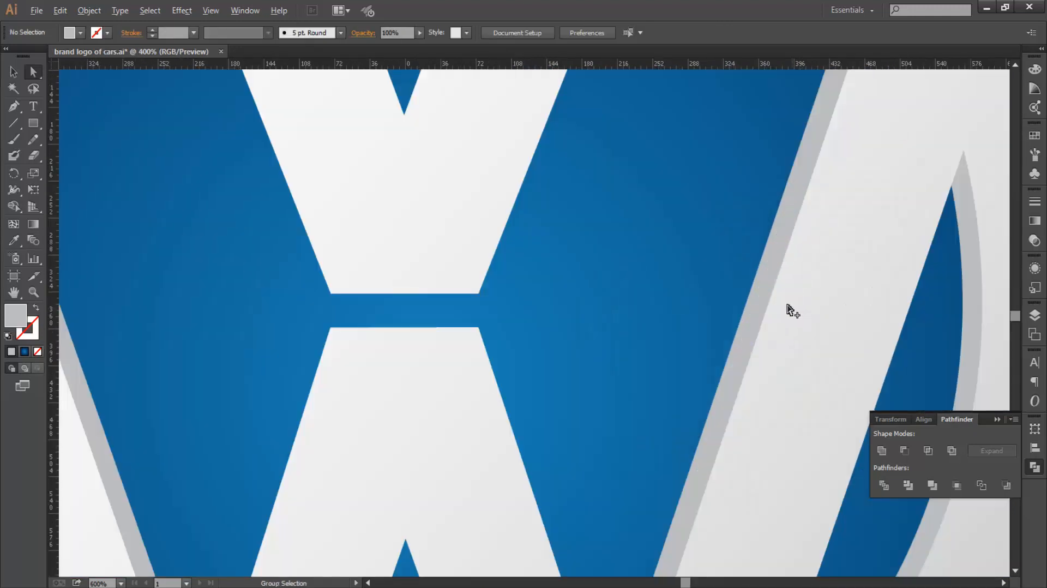
scroll(790, 306, down, 4)
click(16, 73)
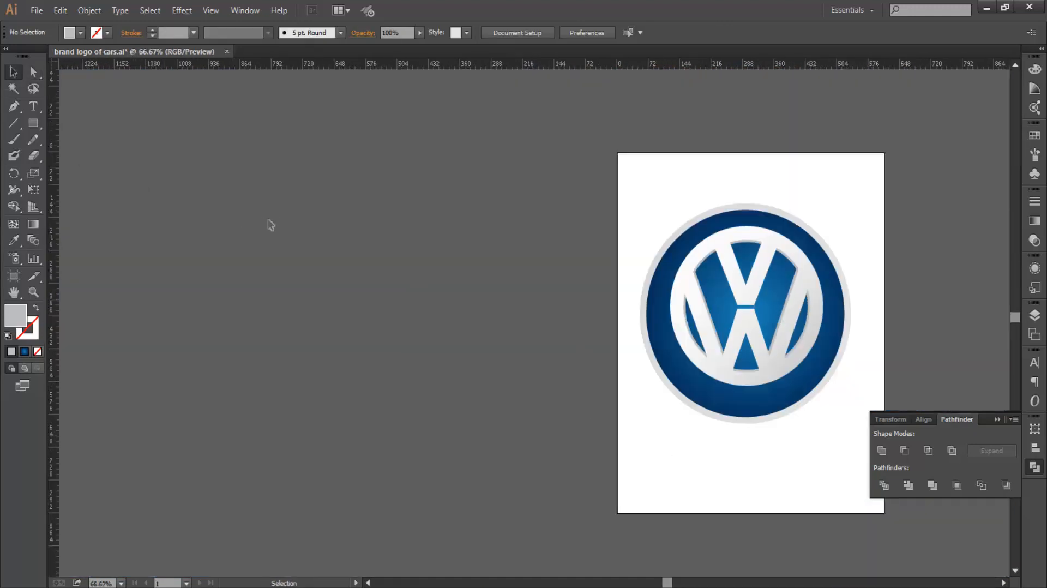
scroll(338, 240, down, 2)
drag(354, 239, 338, 235)
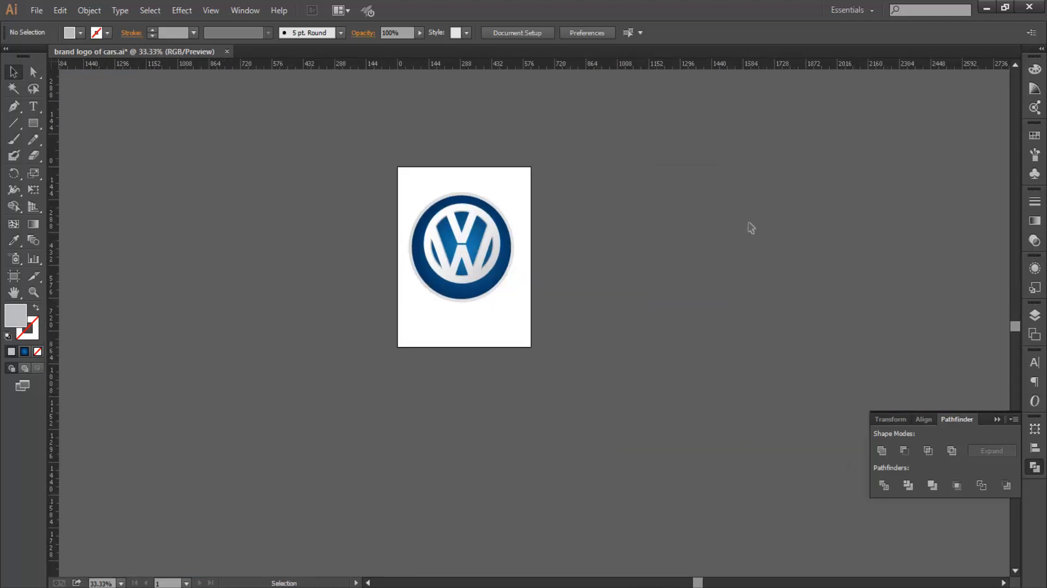
scroll(494, 258, up, 3)
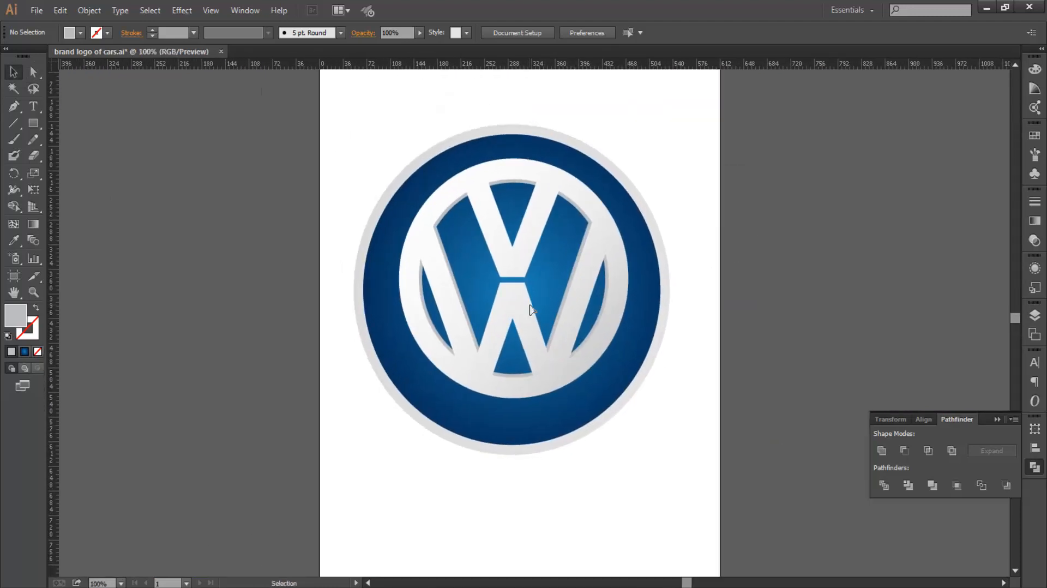
click(534, 303)
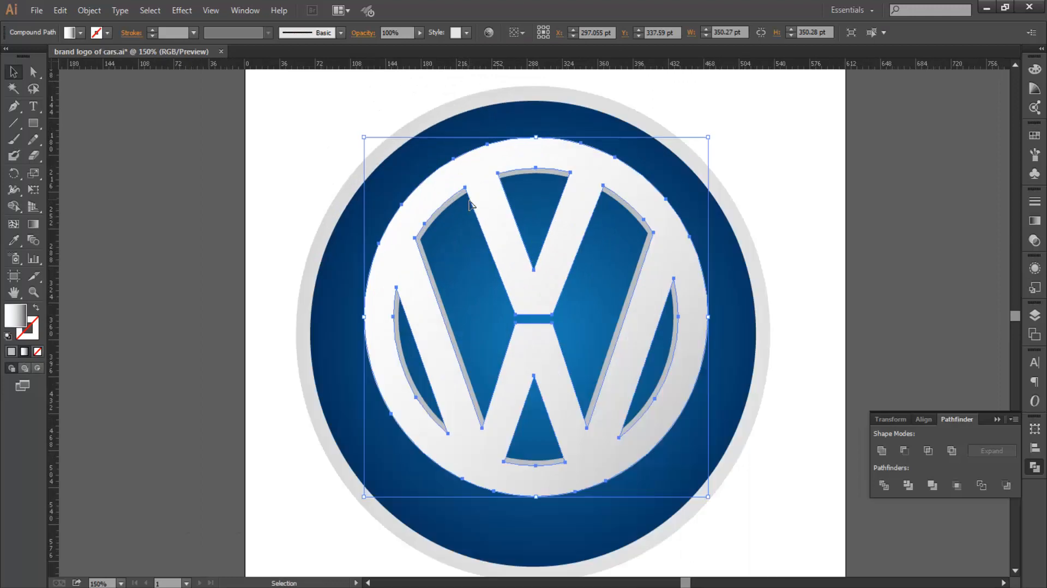
shift+click(469, 206)
scroll(507, 232, down, 1)
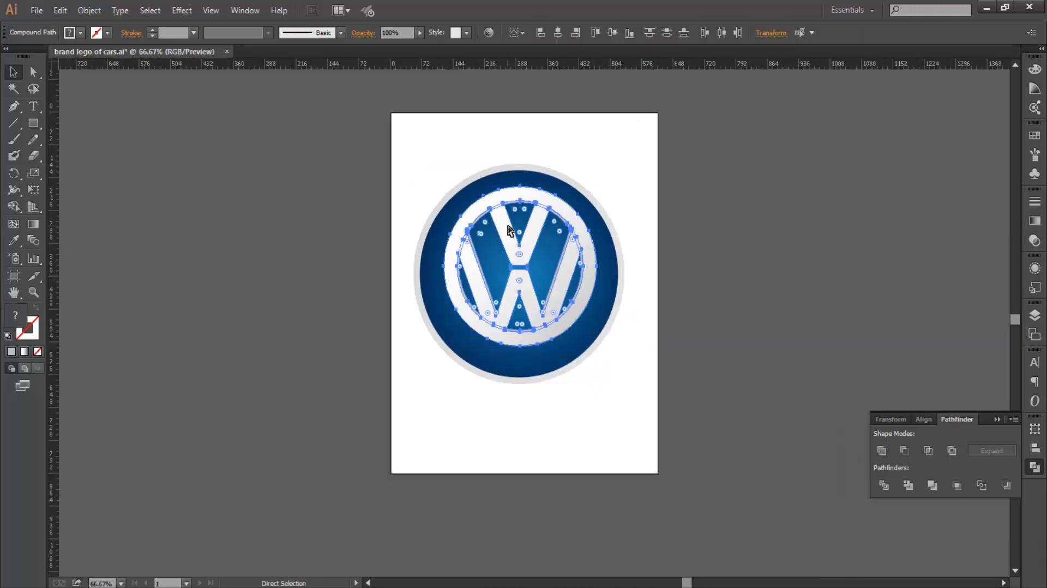
key(ctrl+g)
Group the light grey outer circle with the blue gradient circle.
scroll(578, 208, down, 1)
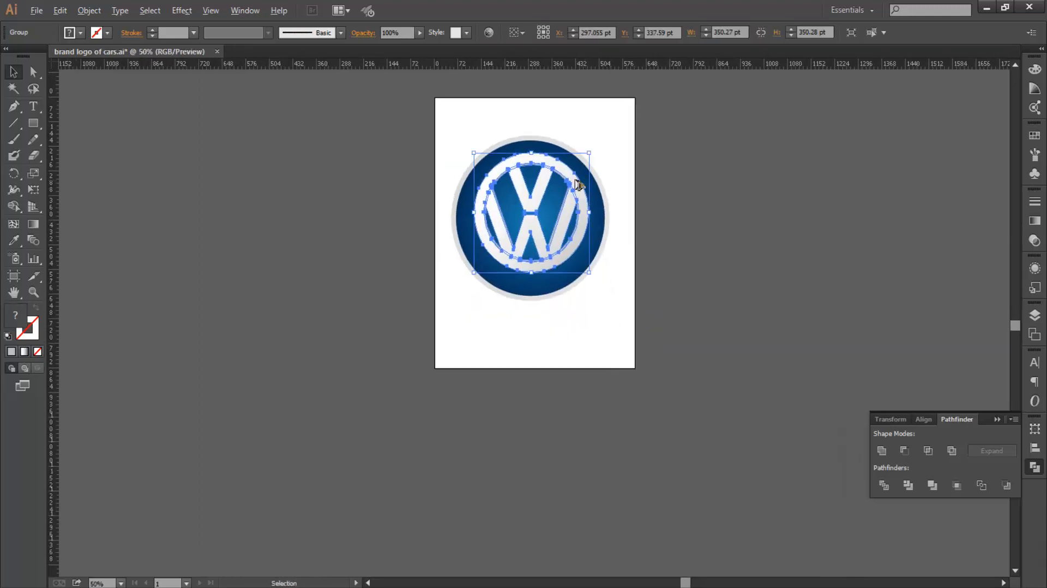
scroll(575, 181, up, 3)
click(642, 185)
scroll(646, 181, down, 2)
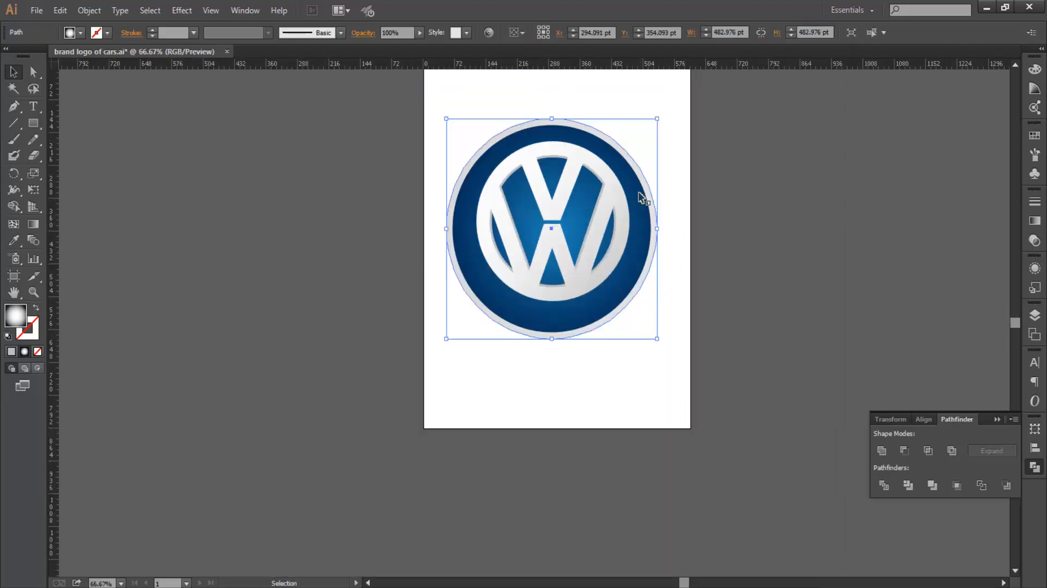
shift+click(640, 200)
key(a)
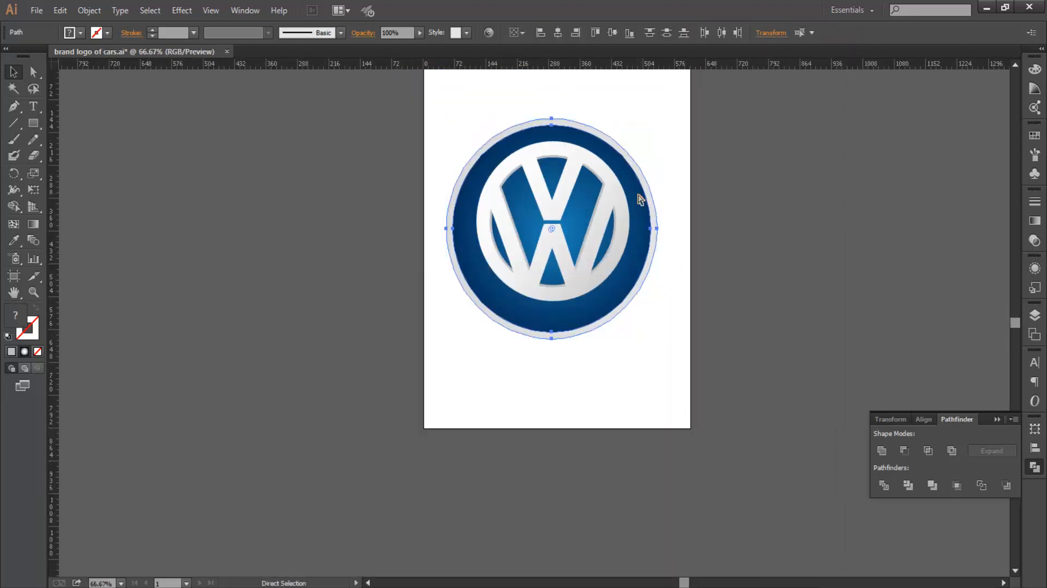
key(ctrl+g)
Align the VW emblem group and the circle group on their horizontal and vertical centres.
click(616, 209)
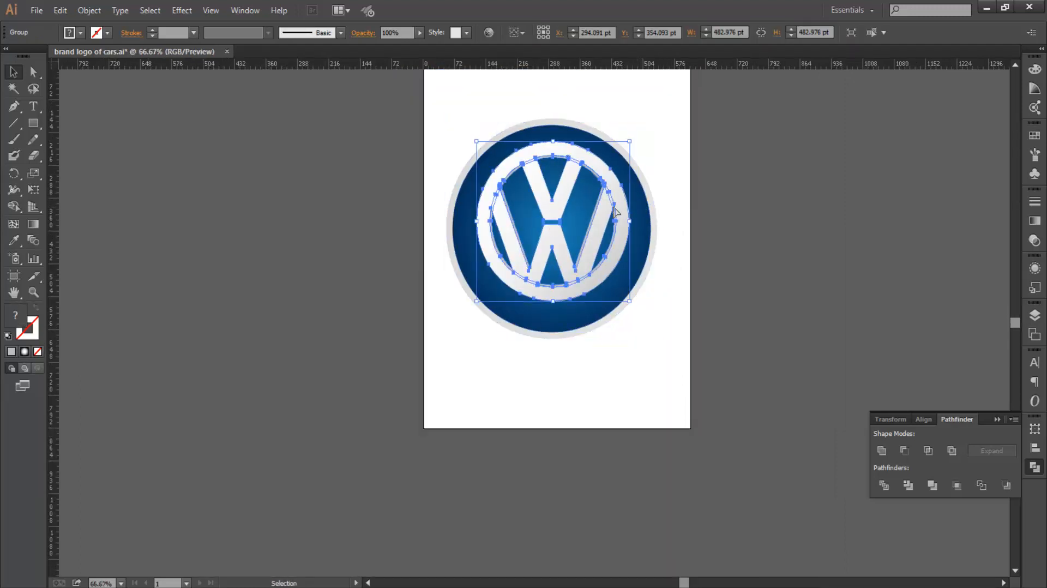
shift+click(637, 200)
click(561, 31)
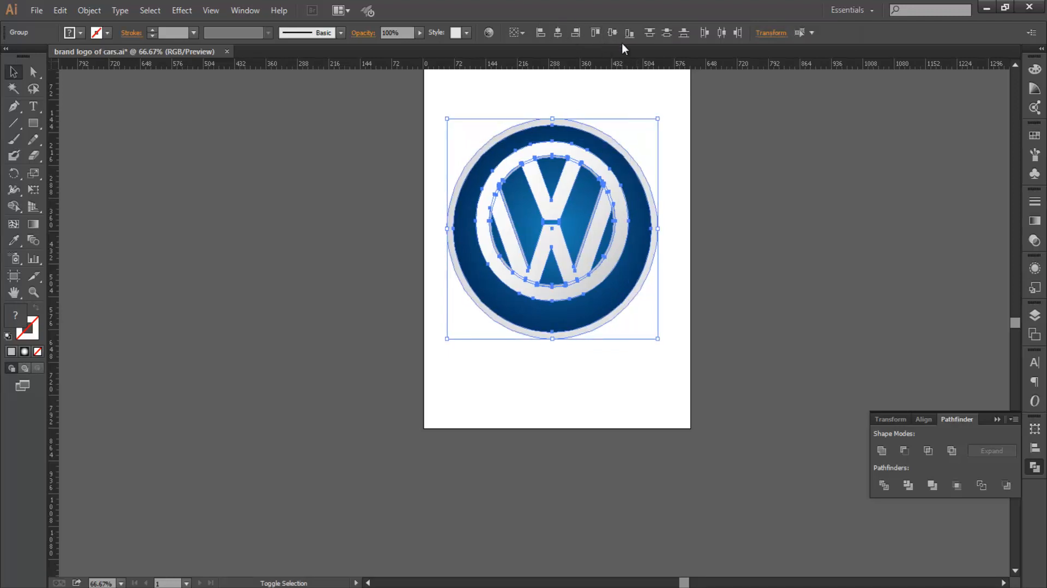
click(615, 35)
click(746, 159)
Group all parts of the logo into one object.
scroll(746, 158, down, 2)
drag(650, 169, 464, 238)
scroll(487, 217, up, 2)
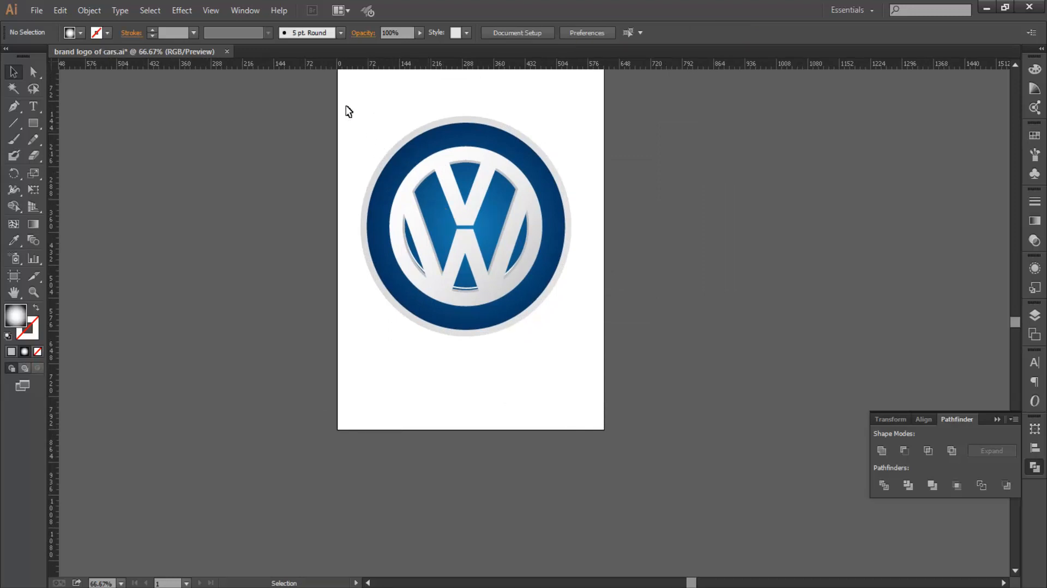
drag(346, 106, 609, 354)
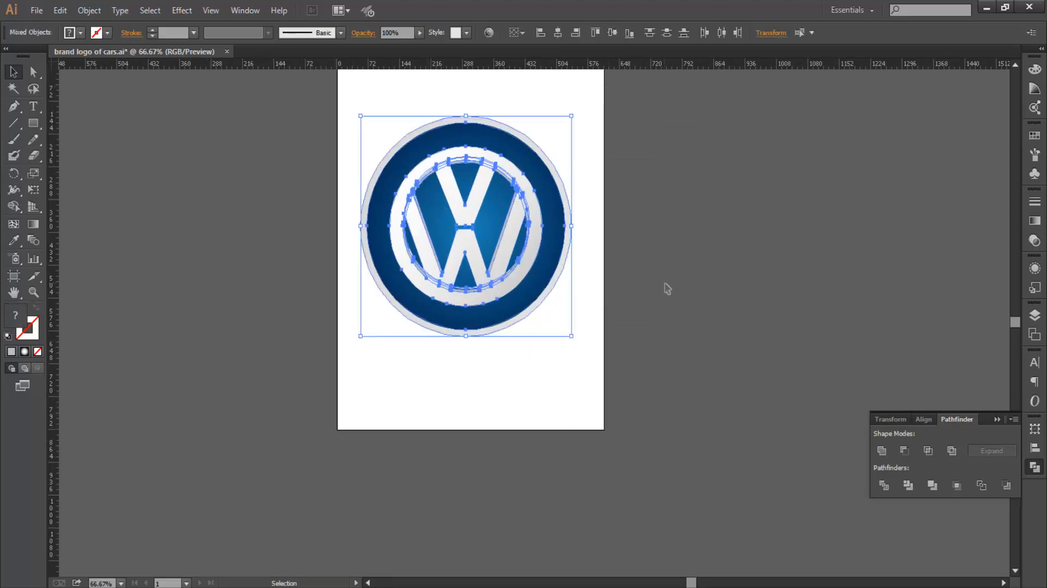
key(ctrl+g)
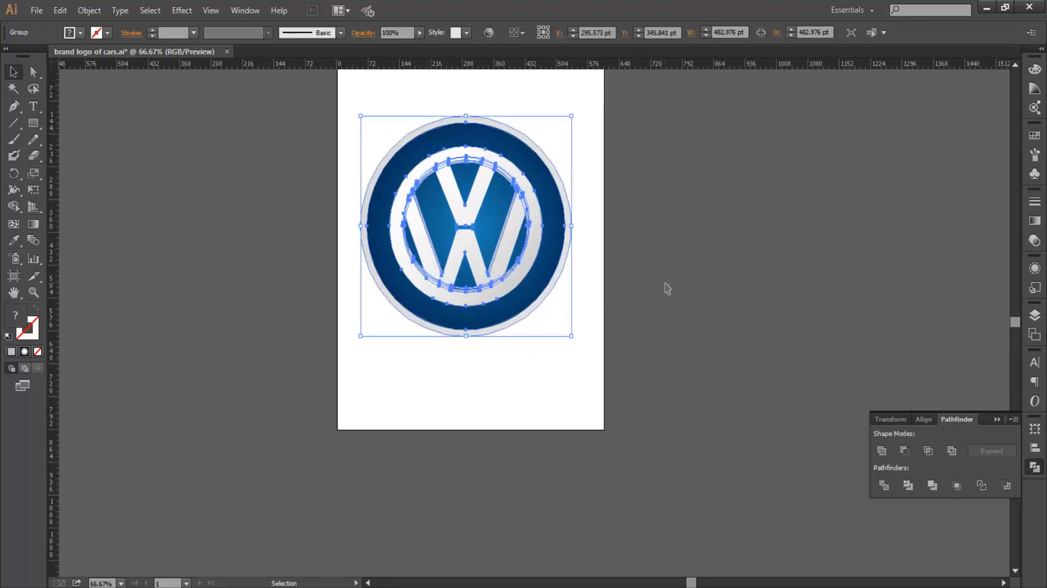
Enlarge the grouped logo proportionally about its centre to about 540 pt wide and deselect it.
drag(572, 336, 584, 357)
click(664, 255)
scroll(666, 250, down, 2)
drag(691, 210, 656, 232)
scroll(589, 281, up, 2)
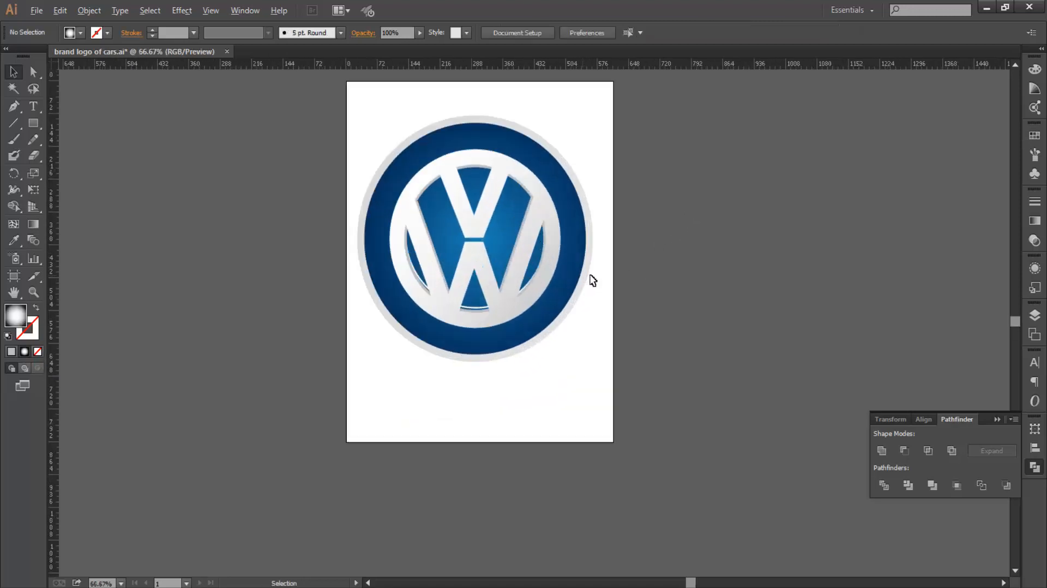
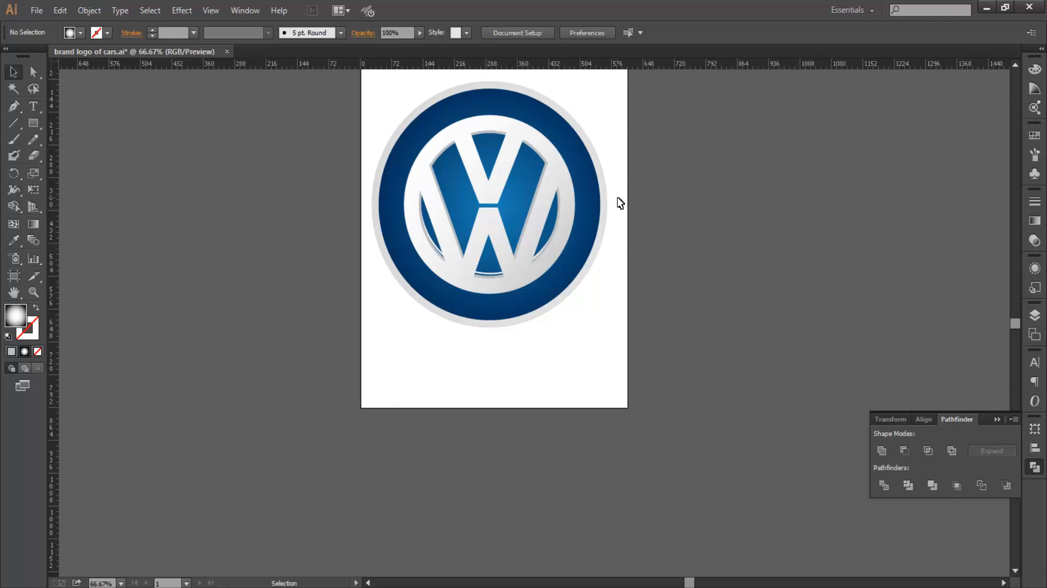
Isolate the circle group inside the logo and draw a circle about 315 pt across over the upper left of the blue circle.
click(459, 183)
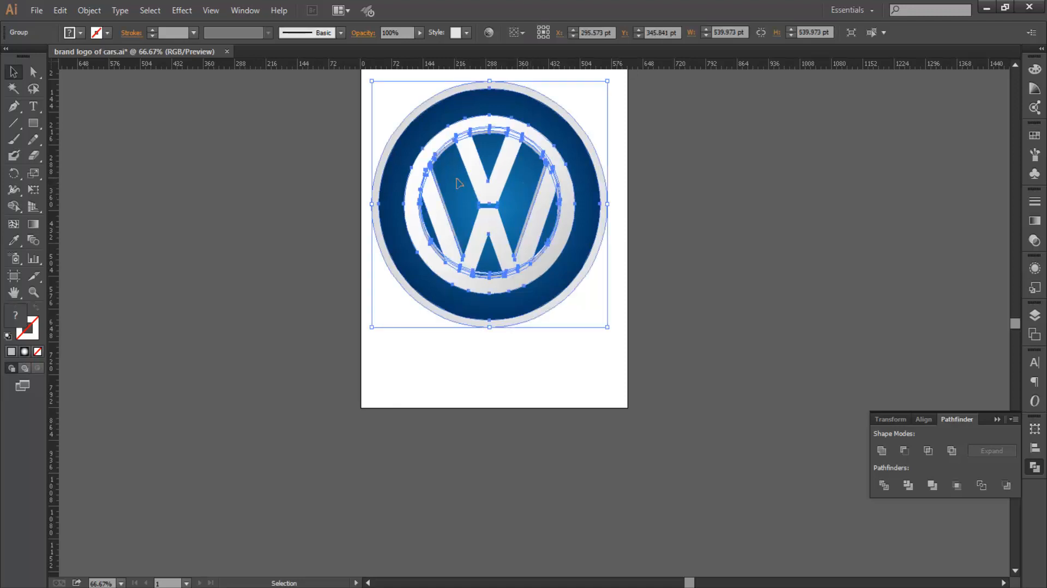
double_click(459, 183)
double_click(459, 184)
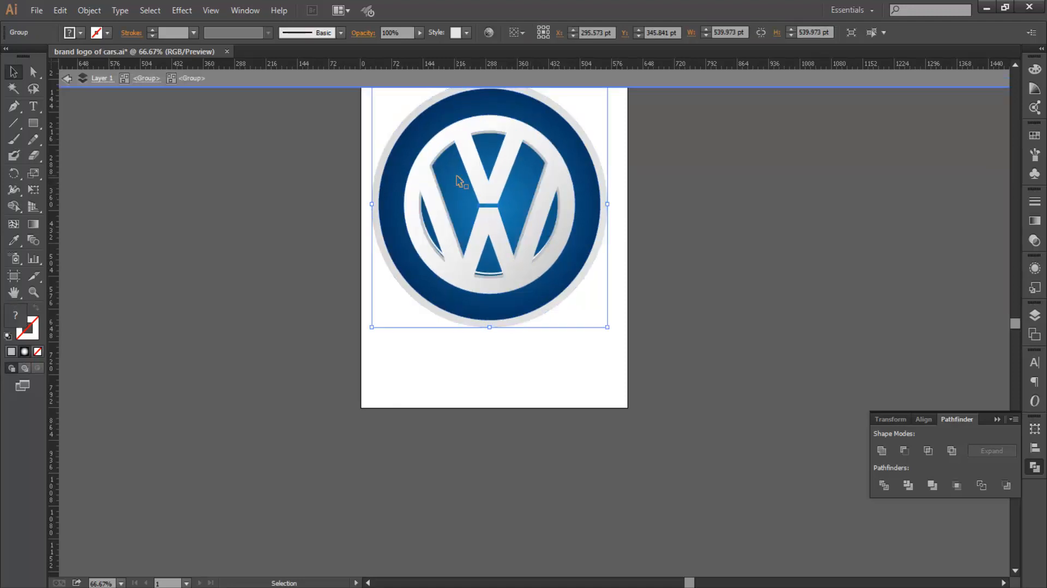
key(Delete)
drag(31, 123, 52, 158)
drag(467, 177, 504, 249)
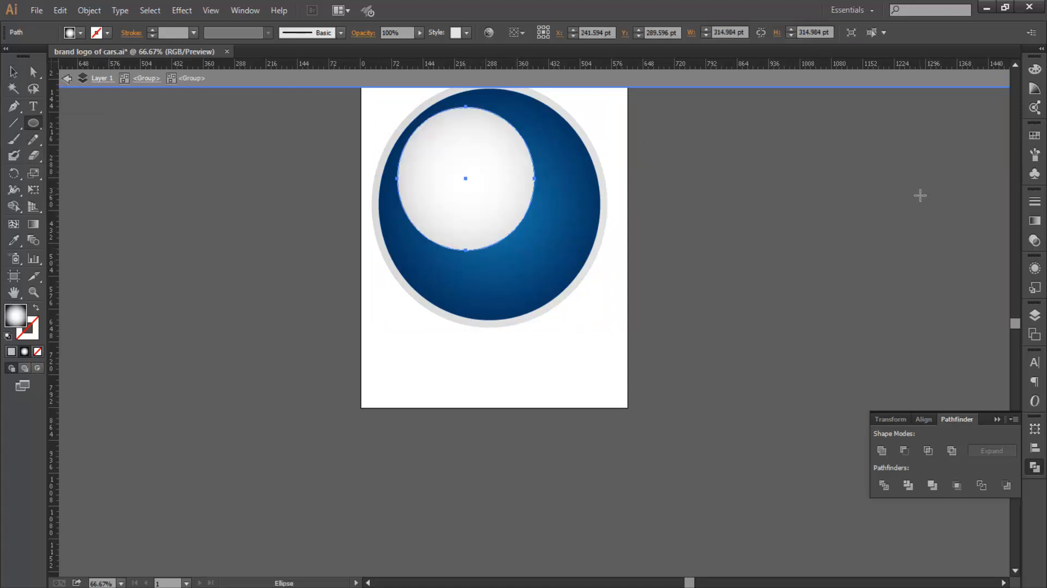
Copy the blue circle's radial gradient onto the new circle and run it from the upper left toward the lower right.
key(i)
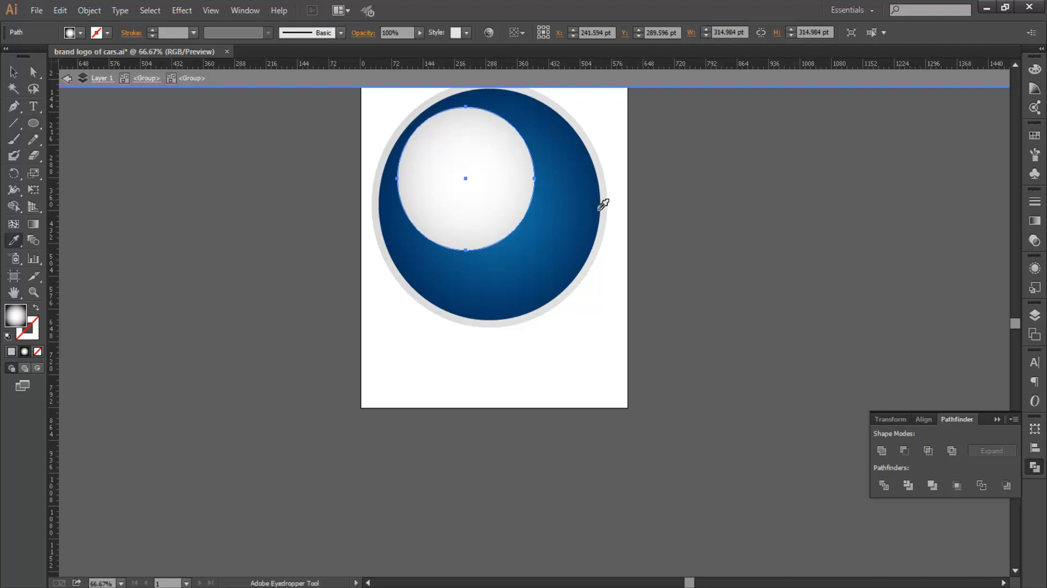
click(538, 236)
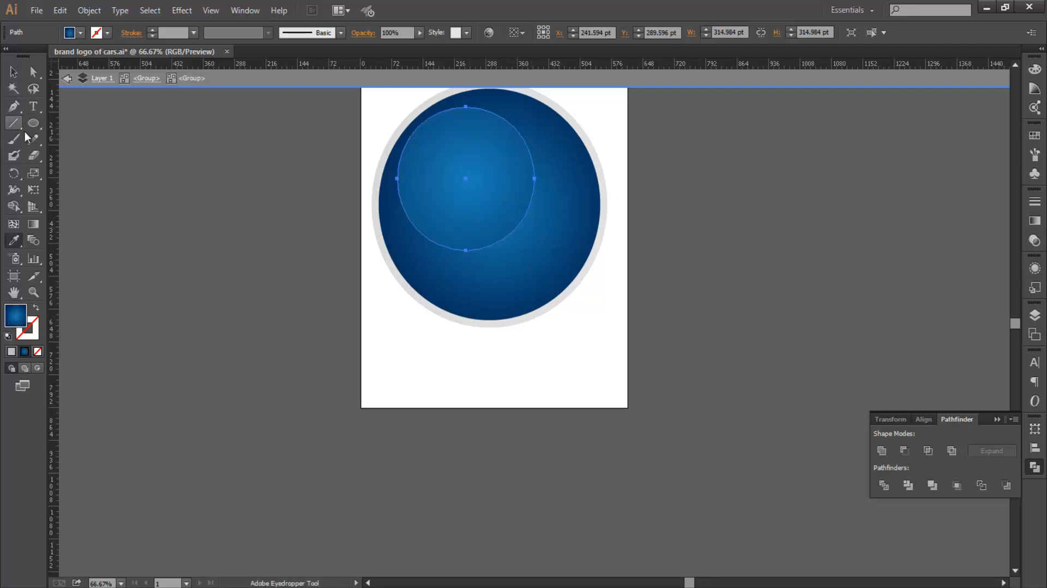
click(35, 224)
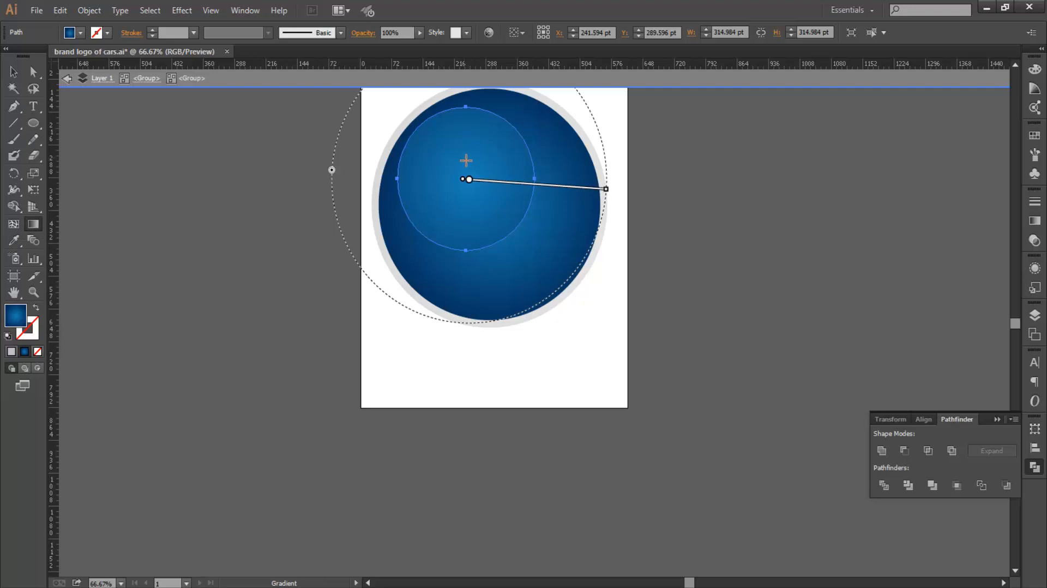
drag(466, 160, 496, 217)
mouse_move(451, 163)
mouse_down()
mouse_move(505, 273)
mouse_move(525, 283)
mouse_up()
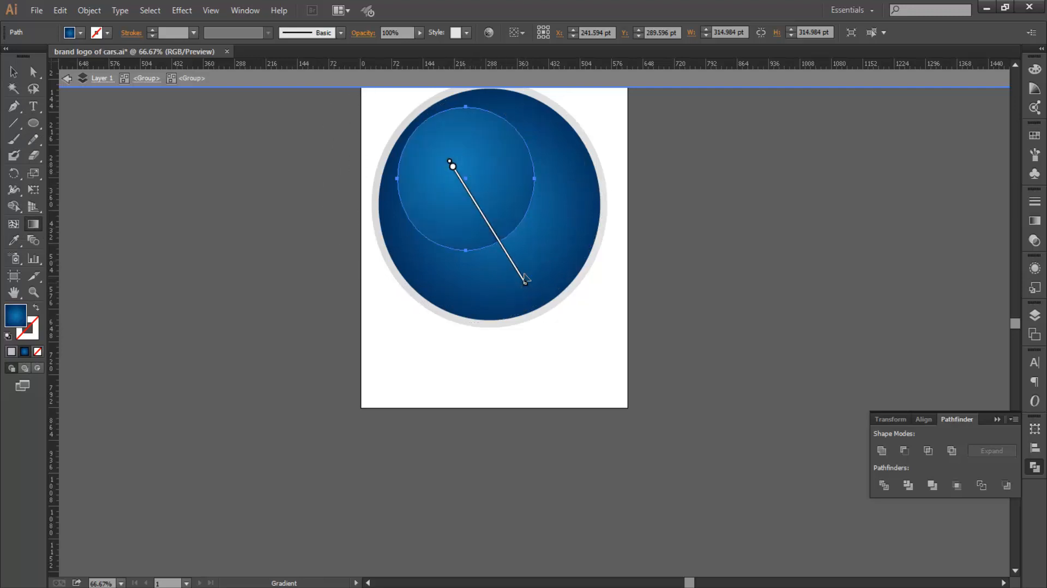
mouse_move(476, 158)
mouse_down()
mouse_move(537, 222)
mouse_move(577, 234)
mouse_move(570, 224)
mouse_move(495, 222)
mouse_move(538, 252)
mouse_move(532, 245)
mouse_up()
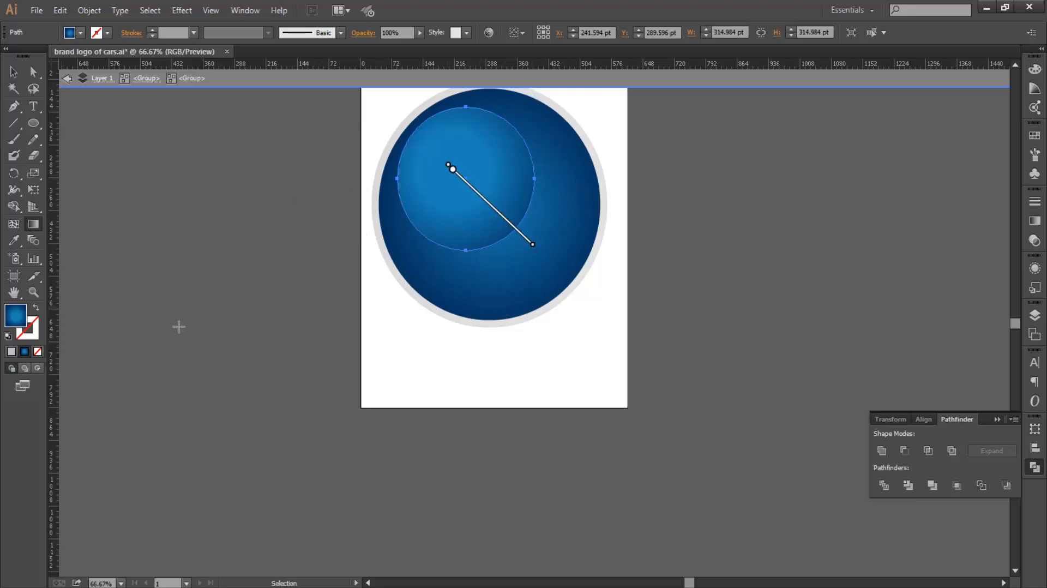
Change the light blue gradient stop of the new circle to white and move it to location 0%.
click(1034, 221)
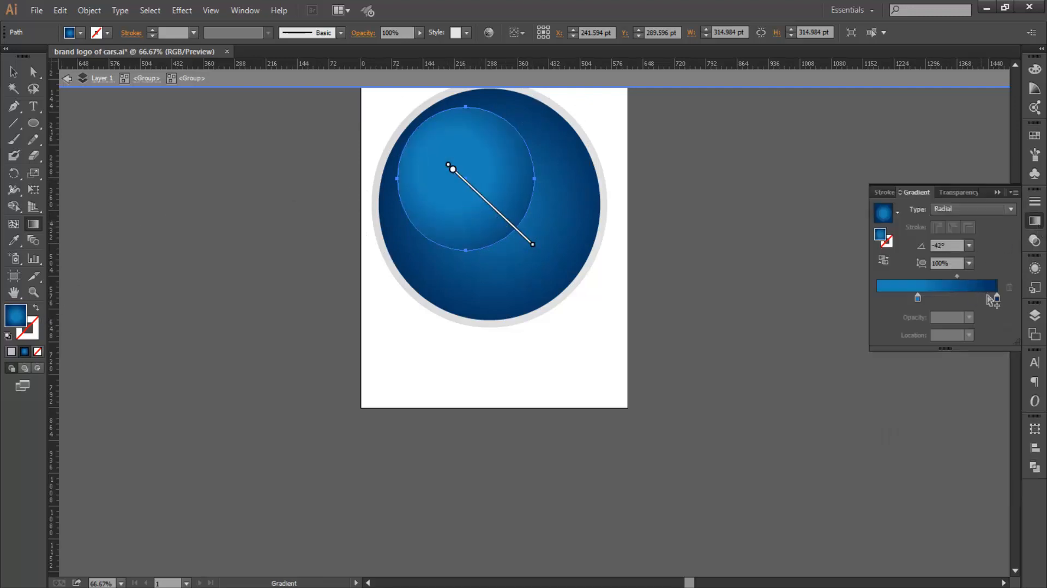
double_click(922, 299)
click(922, 301)
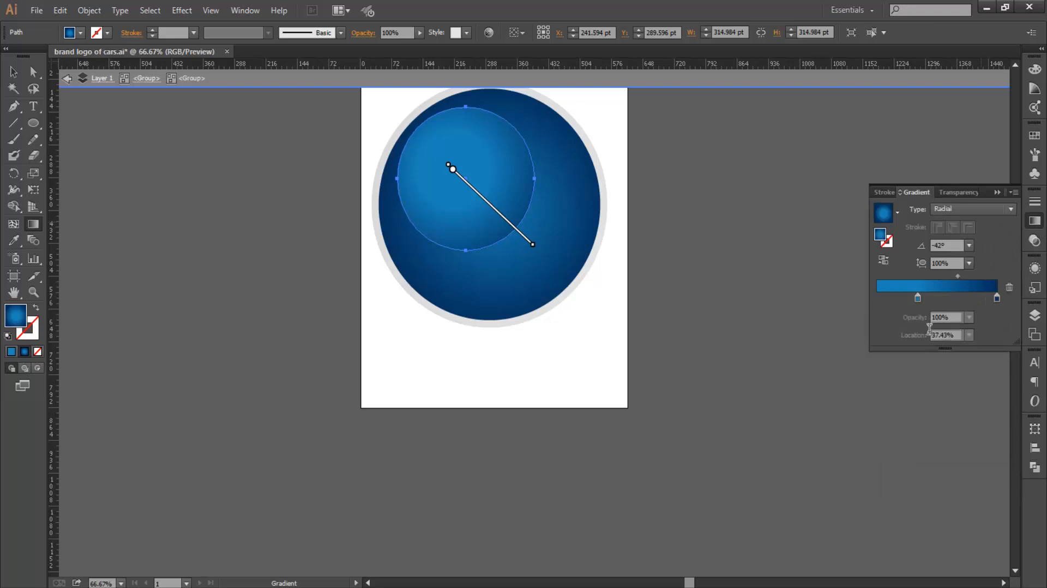
double_click(918, 299)
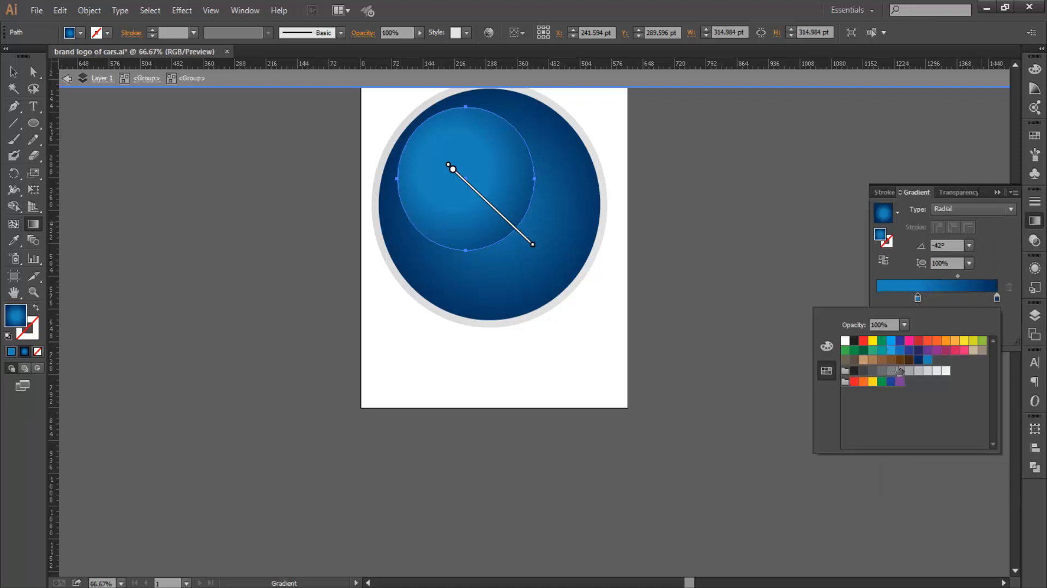
click(845, 342)
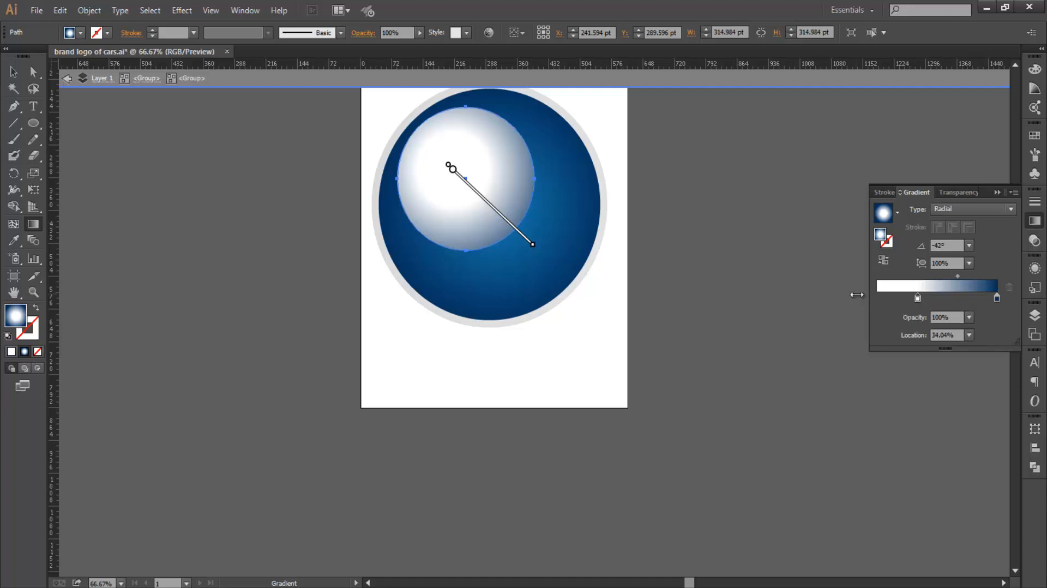
drag(918, 299, 876, 298)
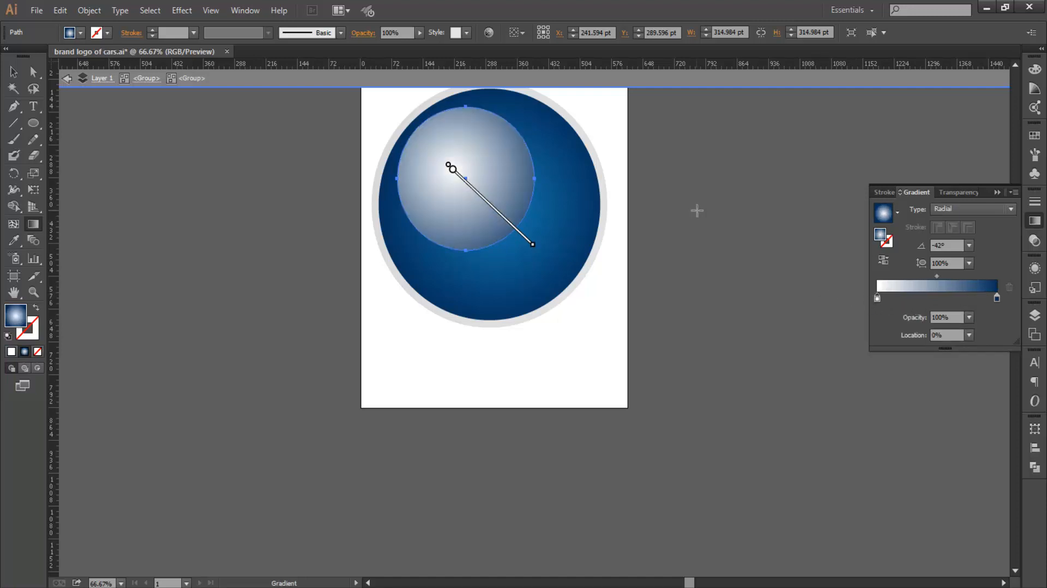
Stretch the circle's gradient beyond its lower right at about -25.4° and move the gradient midpoint to about 70.74%.
drag(472, 169, 586, 249)
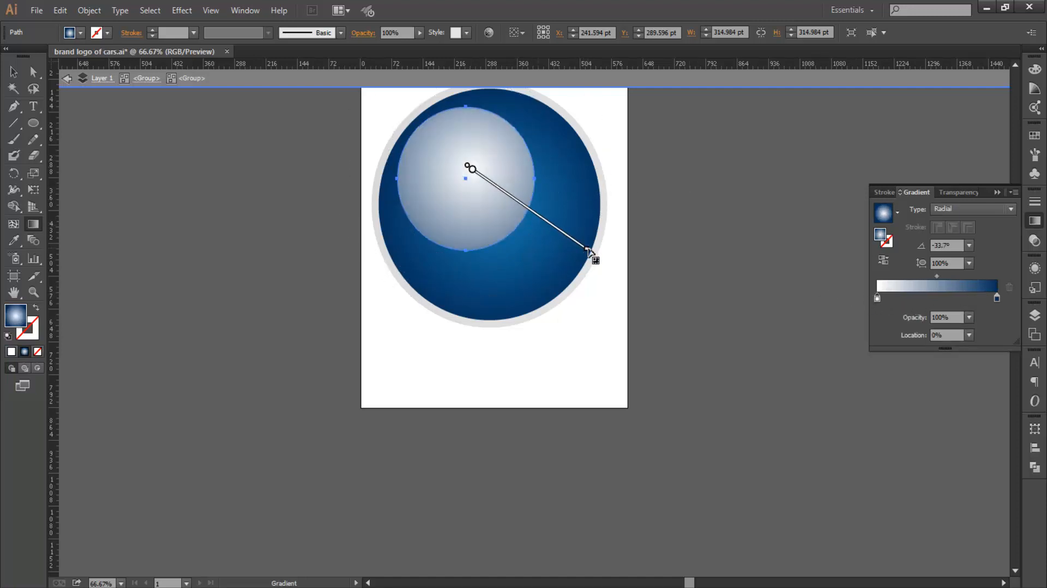
drag(451, 175, 616, 258)
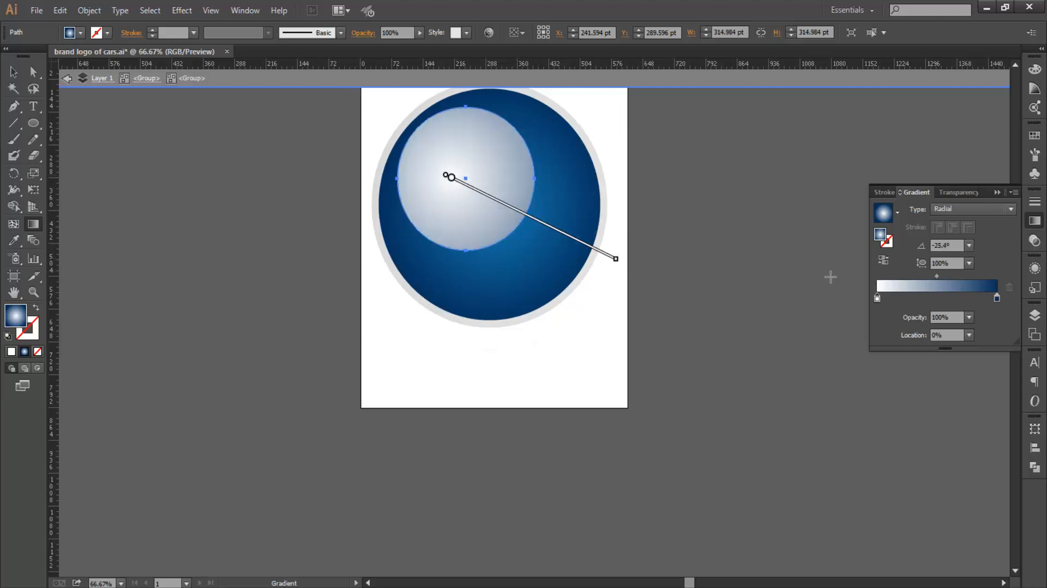
drag(937, 276, 962, 275)
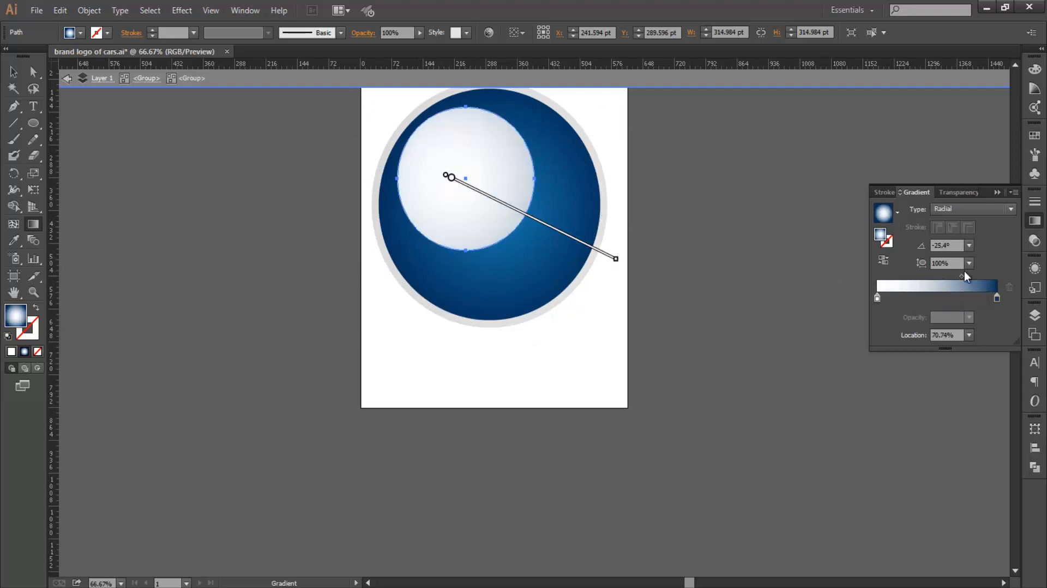
click(14, 73)
click(131, 181)
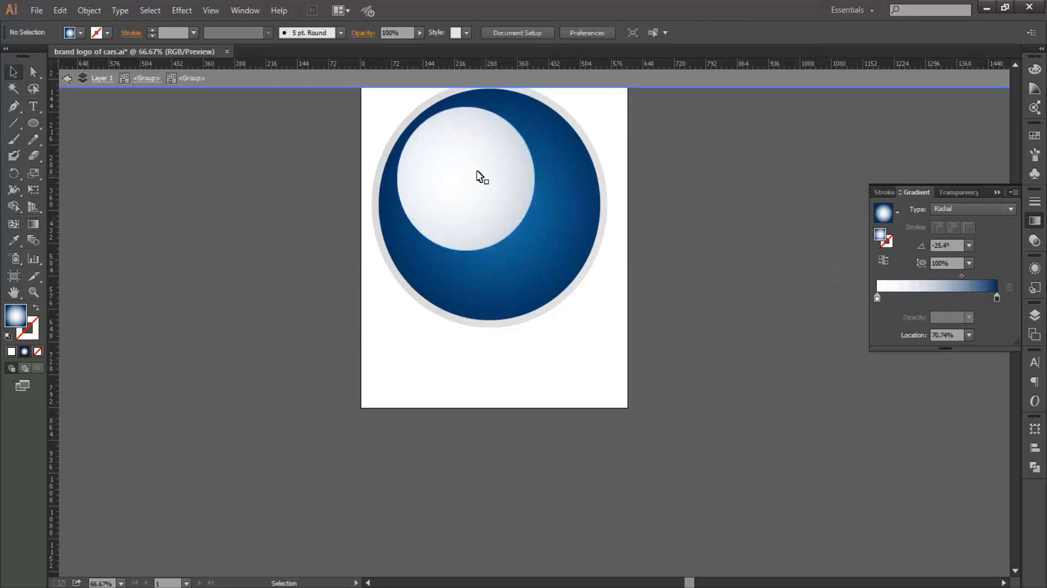
Shift the white circle slightly to the right and feather its edge with a radius of about 44 pt.
drag(475, 170, 480, 173)
click(181, 10)
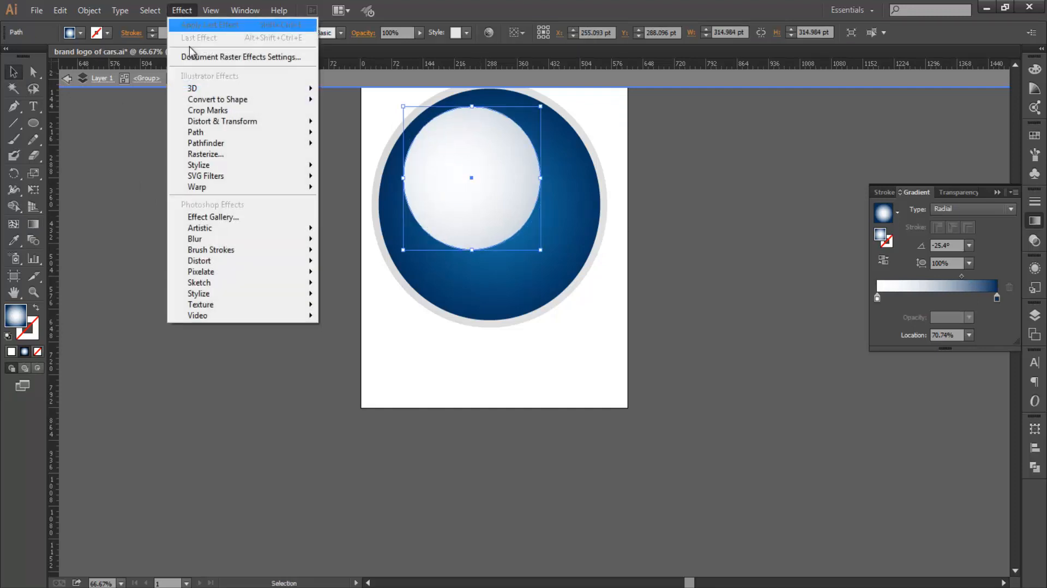
mouse_move(212, 166)
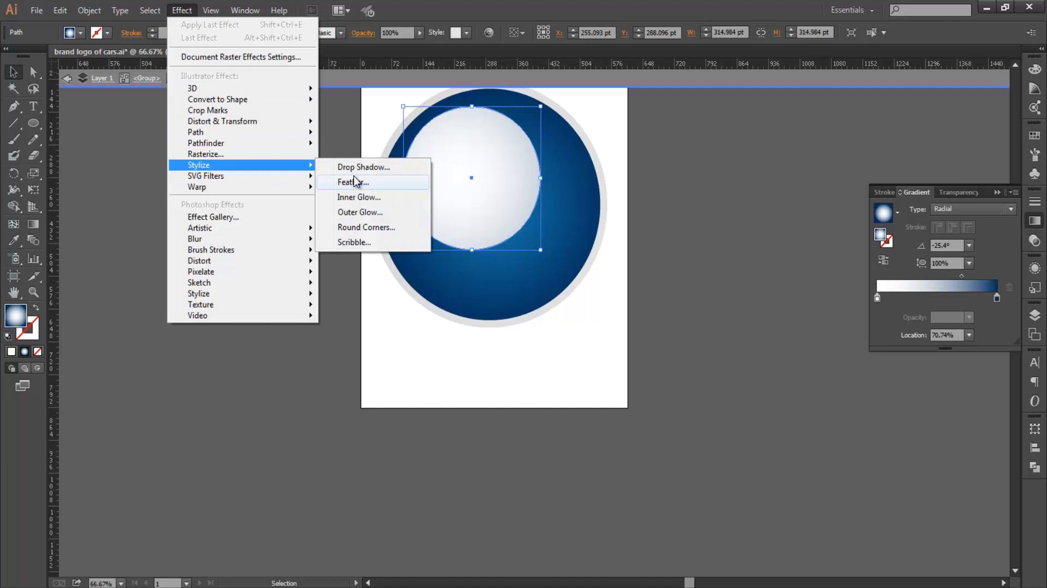
click(355, 181)
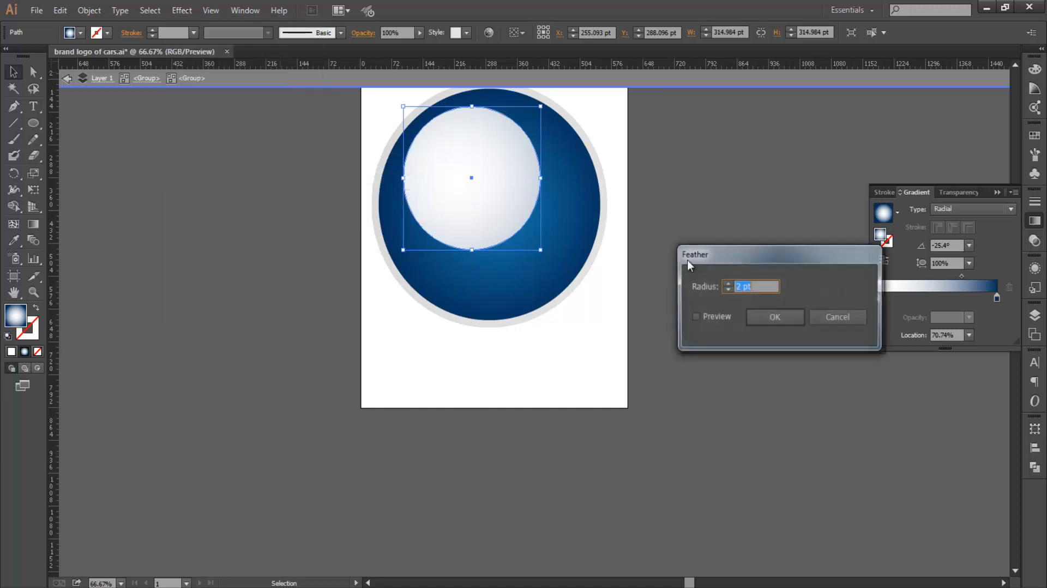
click(703, 317)
scroll(768, 287, up, 20)
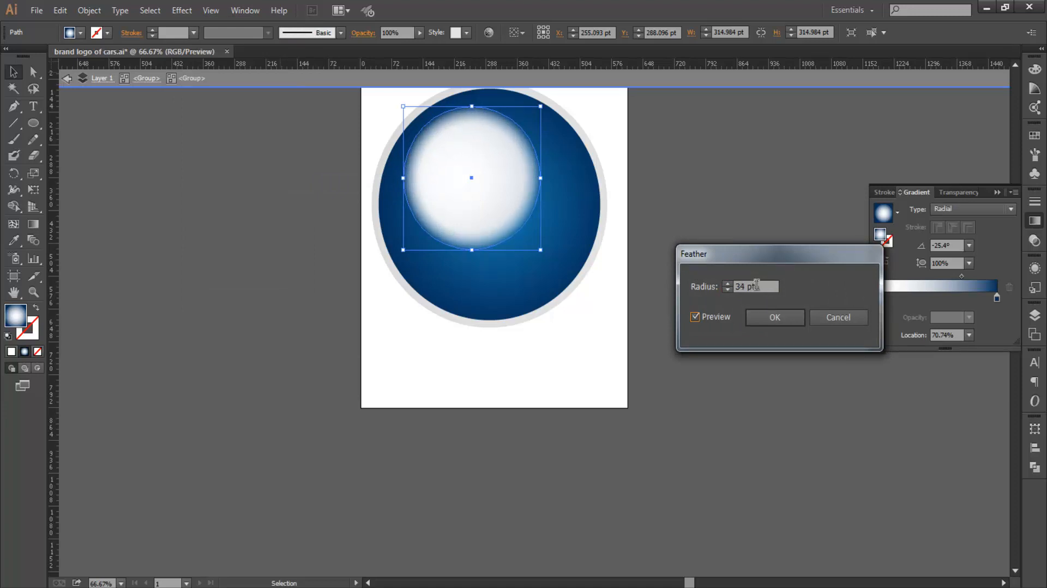
scroll(756, 284, up, 20)
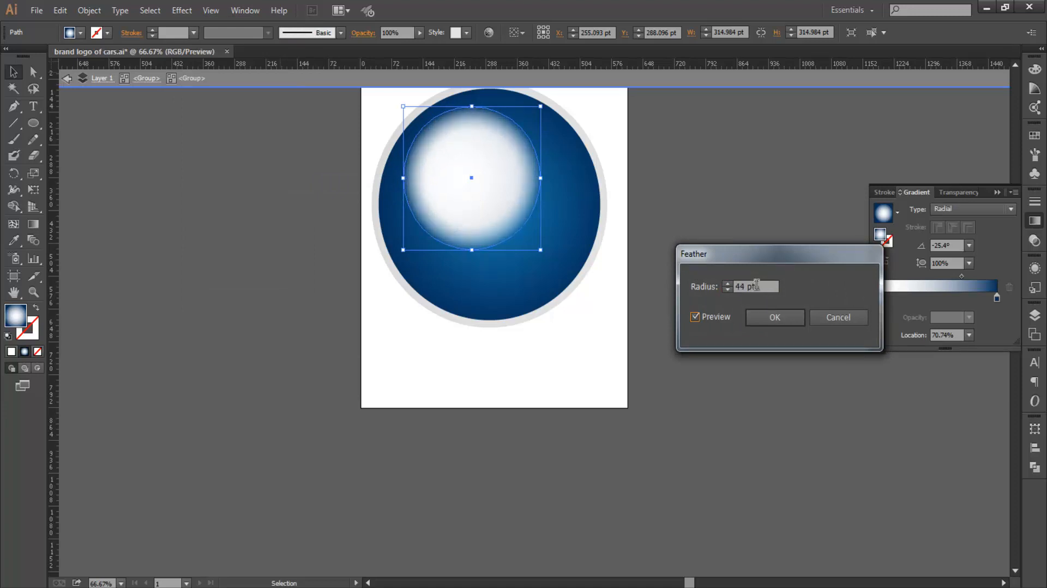
click(772, 319)
click(684, 212)
Shrink the feathered white circle to about 171 pt and place it over the upper left part of the blue circle.
click(469, 219)
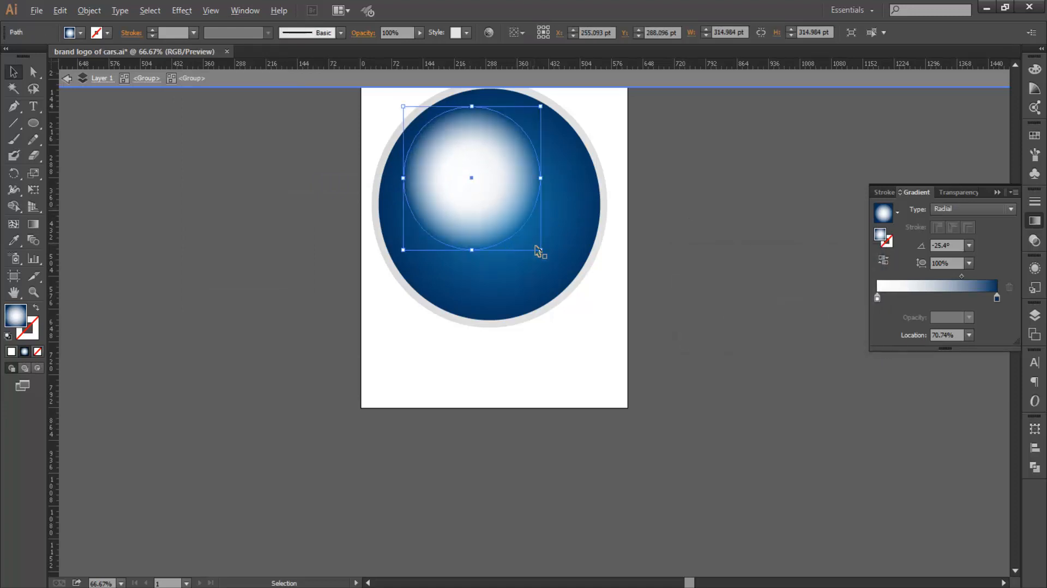
drag(543, 252, 505, 206)
click(655, 158)
scroll(660, 158, down, 3)
scroll(622, 150, up, 3)
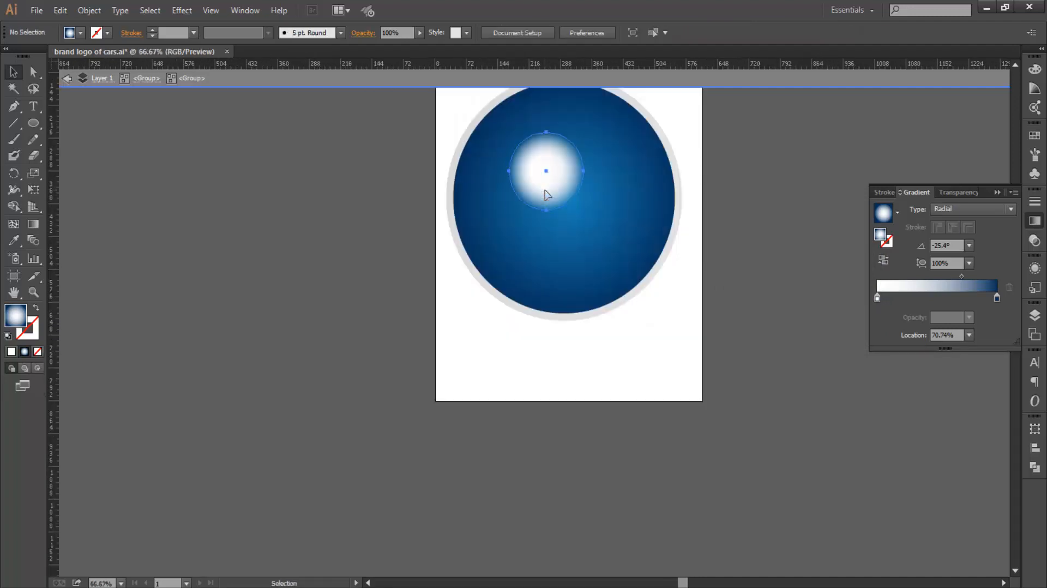
click(545, 191)
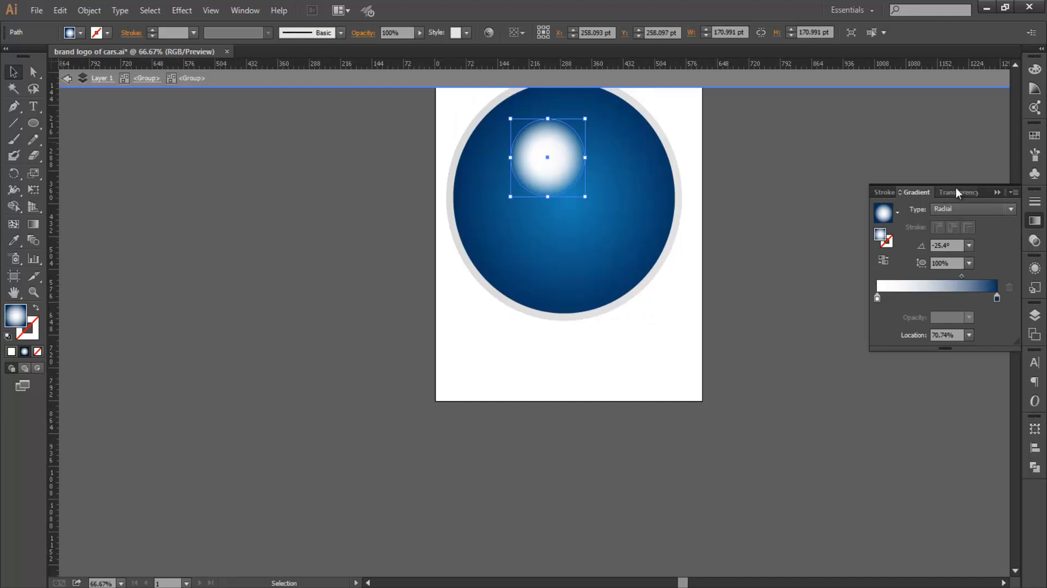
Try the Darken, Multiply, Color Burn and Lighten blending modes on the white highlight.
click(968, 194)
click(919, 208)
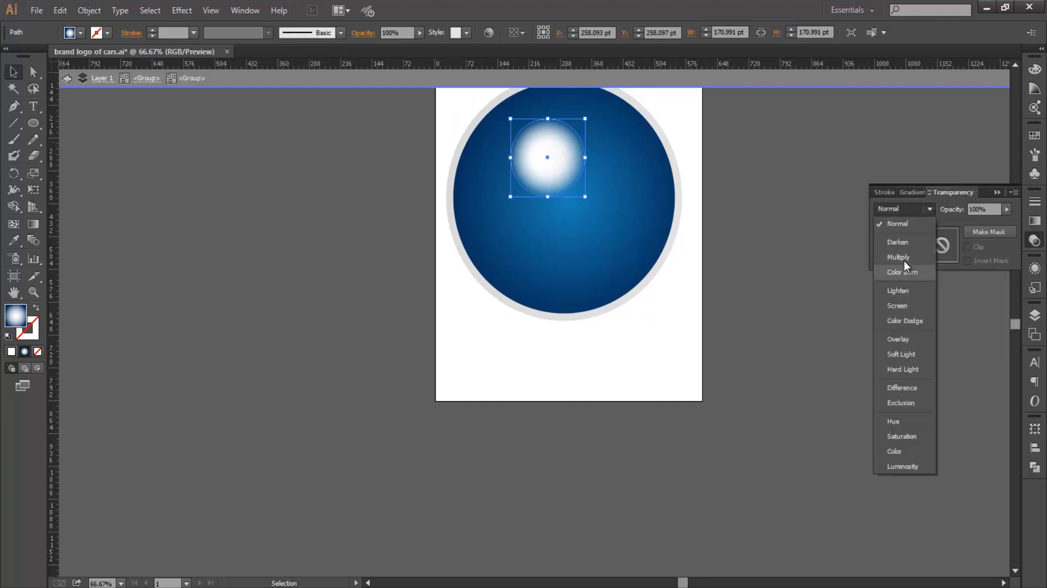
click(901, 236)
click(911, 210)
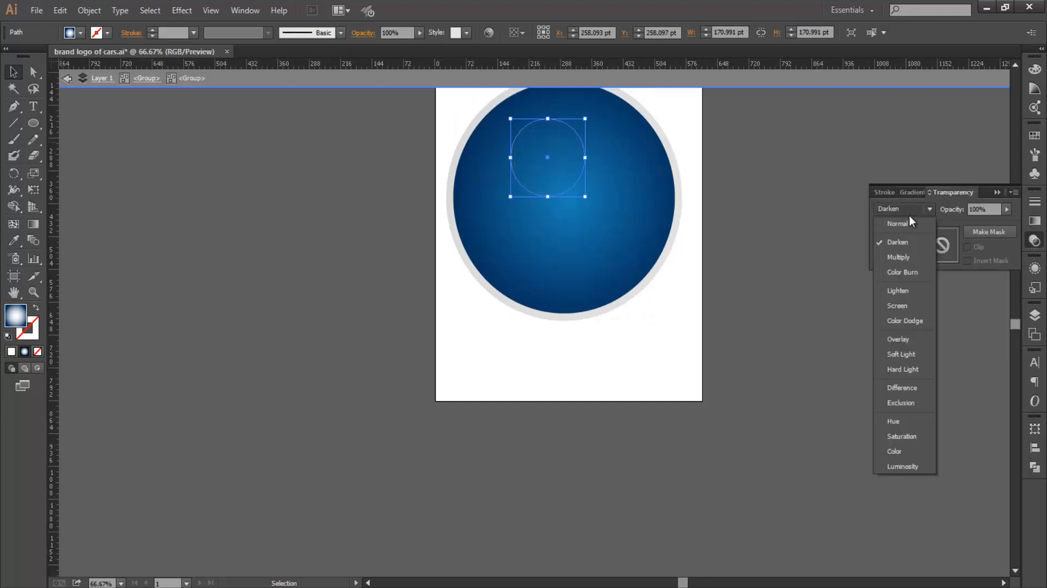
click(896, 257)
click(909, 210)
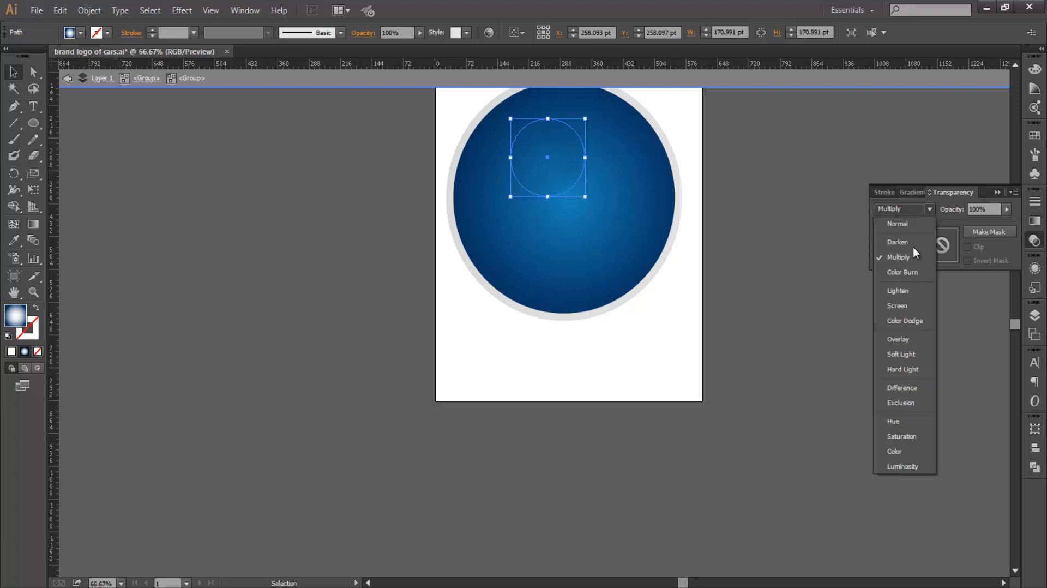
click(902, 272)
click(894, 209)
click(900, 290)
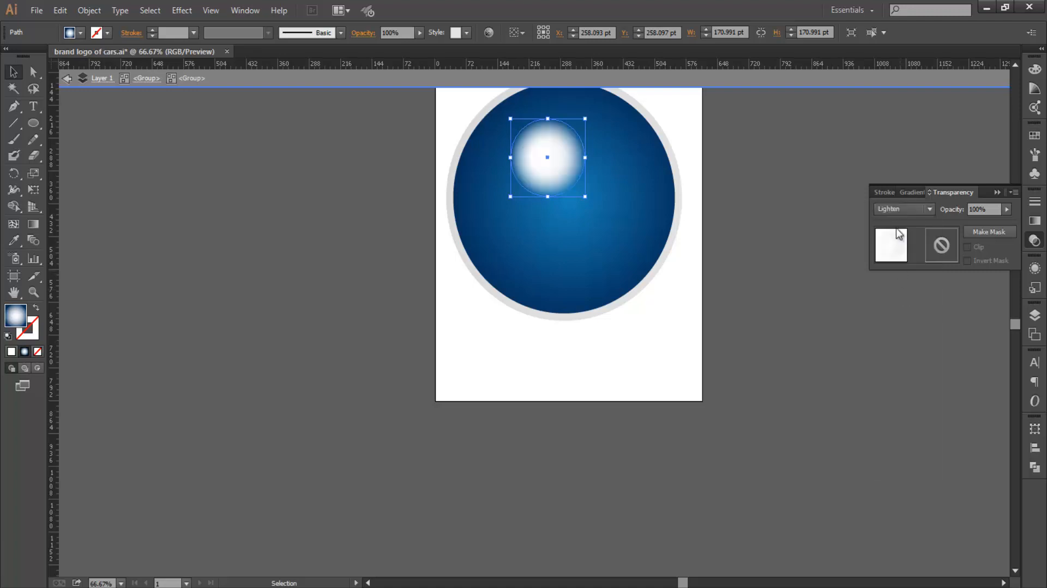
Set the highlight's blending mode to Hard Light and enlarge it to about 222 pt.
click(903, 209)
click(902, 369)
key(ctrl+minus)
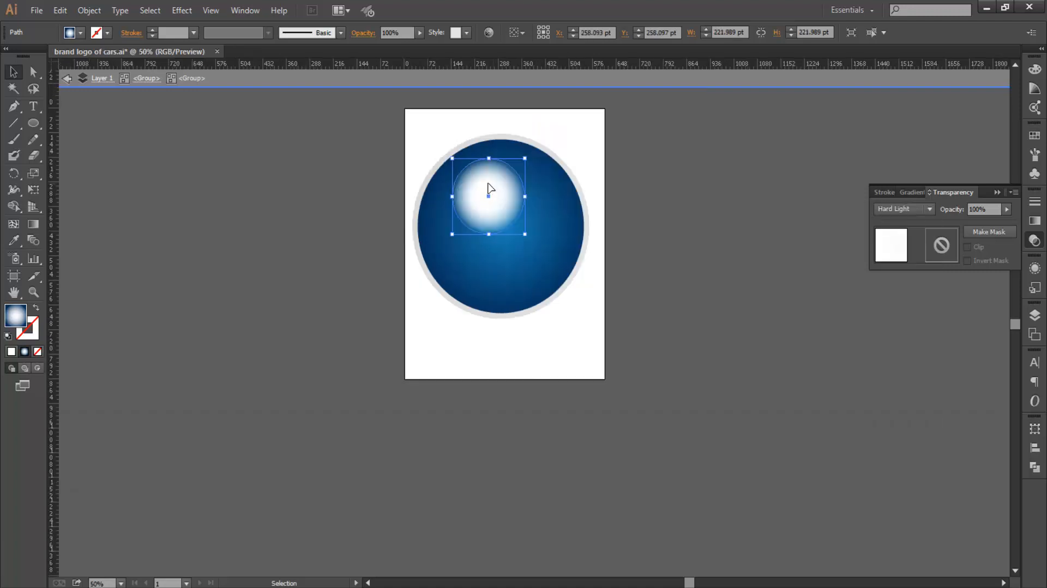
Reduce the white highlight's opacity to 13%.
click(419, 33)
click(382, 46)
mouse_move(381, 46)
mouse_down()
mouse_move(393, 44)
mouse_move(372, 41)
mouse_up()
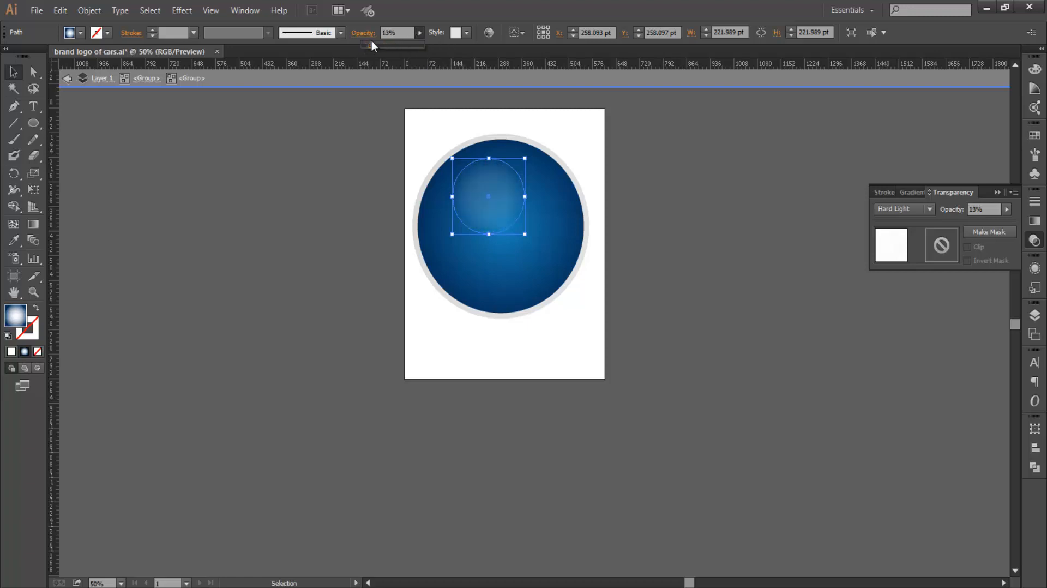
click(651, 193)
Deselect the highlight and leave isolation mode to return to the complete logo.
click(641, 140)
scroll(649, 162, down, 2)
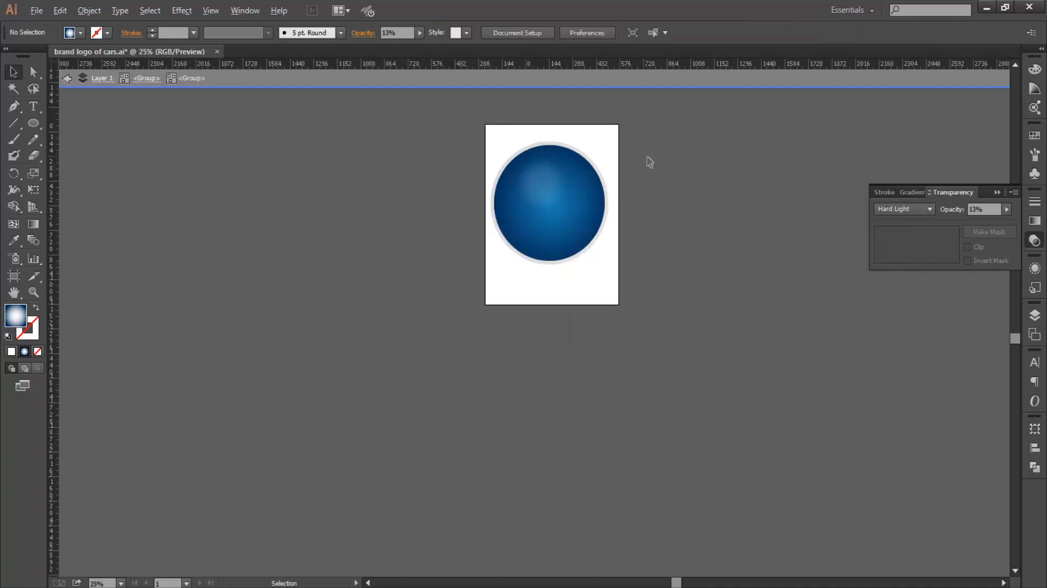
scroll(613, 229, up, 2)
double_click(625, 200)
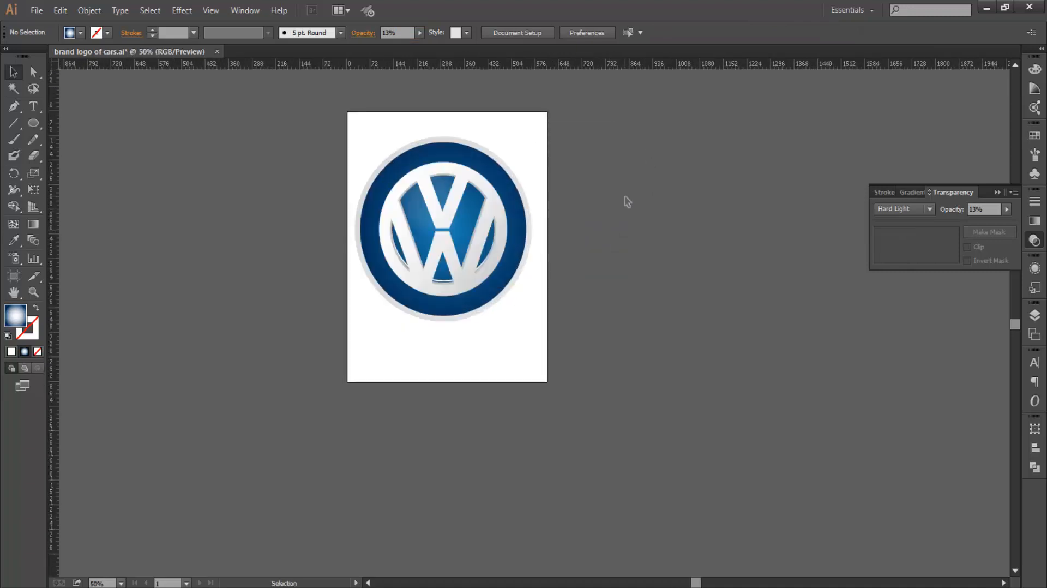
Isolate the white highlight inside the nested groups and shift it slightly towards the blue circle's centre, to about X 265.6 pt, Y 271.6 pt.
scroll(637, 198, down, 1)
scroll(632, 174, up, 3)
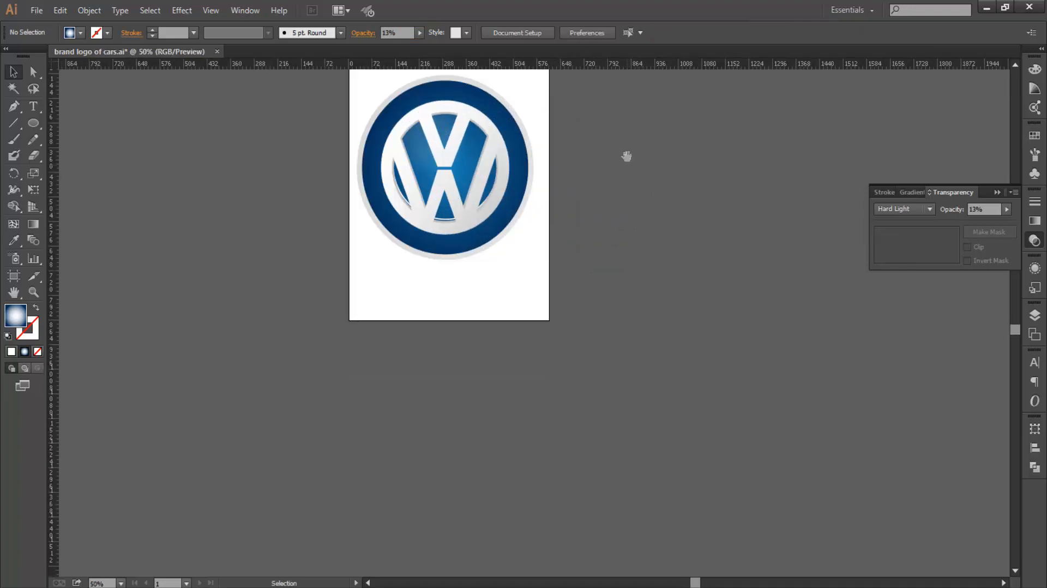
click(453, 167)
double_click(454, 168)
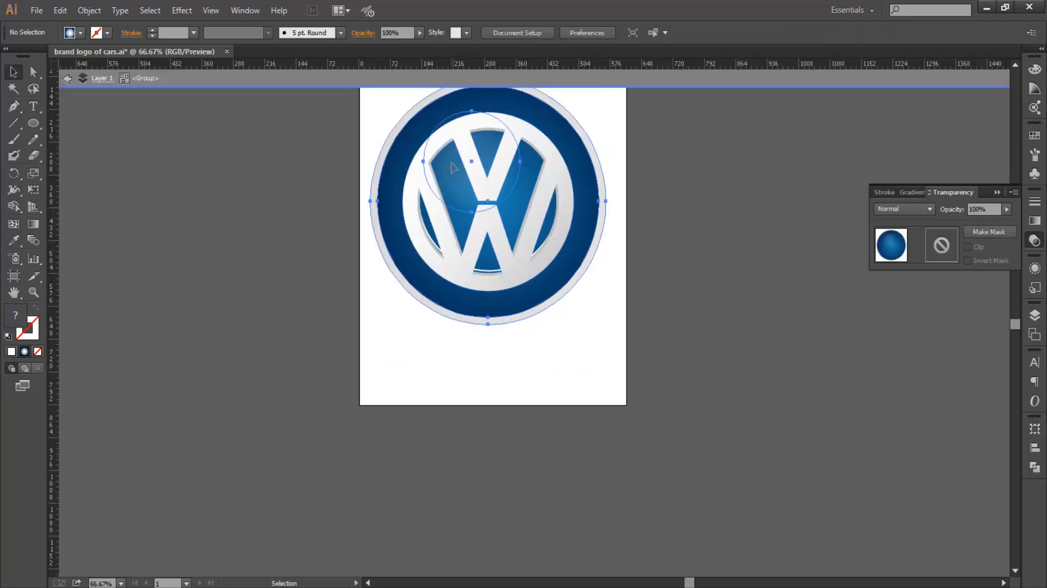
double_click(448, 173)
click(448, 172)
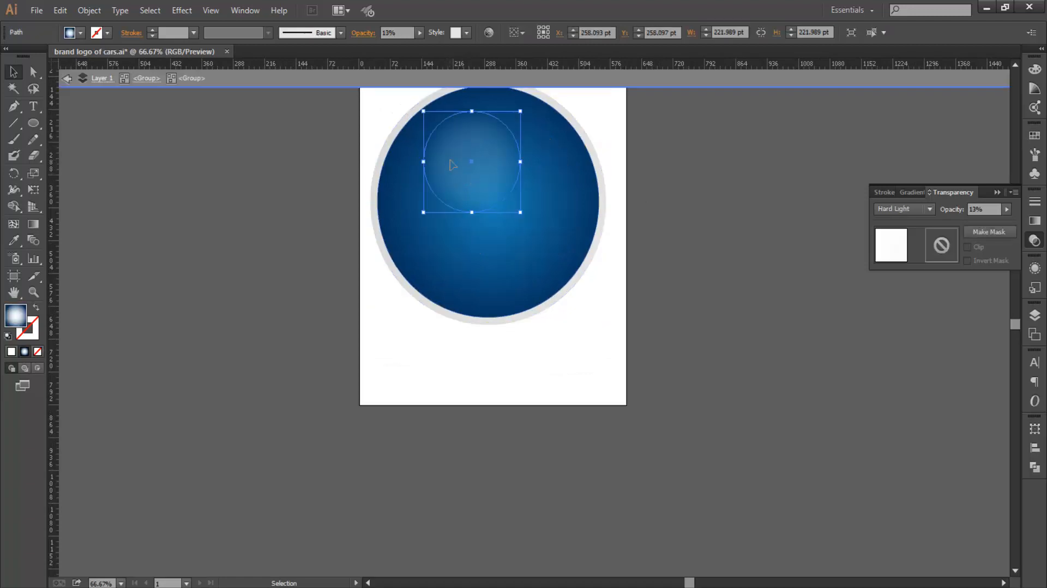
Set the highlight's opacity to 40% and leave isolation mode.
click(419, 33)
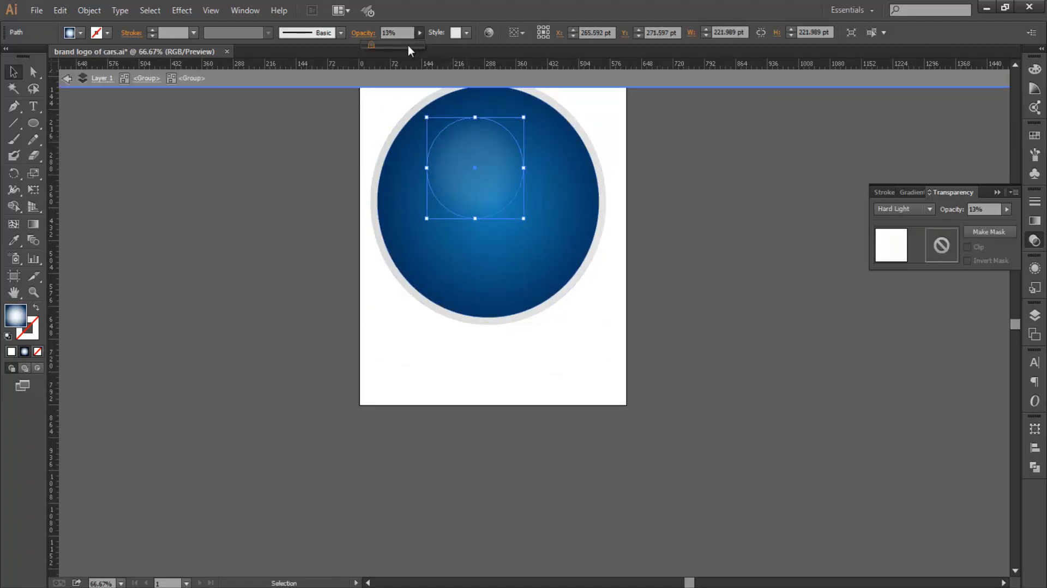
drag(375, 46, 387, 45)
click(713, 186)
double_click(687, 182)
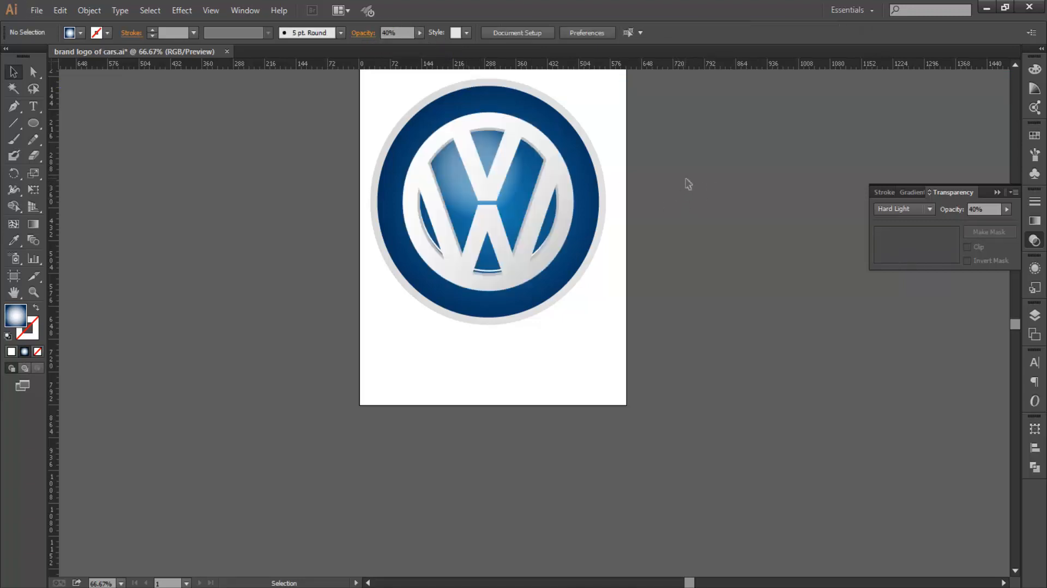
Examine the complete logo at reduced and larger zoom levels to judge the highlight's effect.
scroll(687, 182, down, 2)
drag(726, 178, 615, 203)
scroll(652, 194, down, 1)
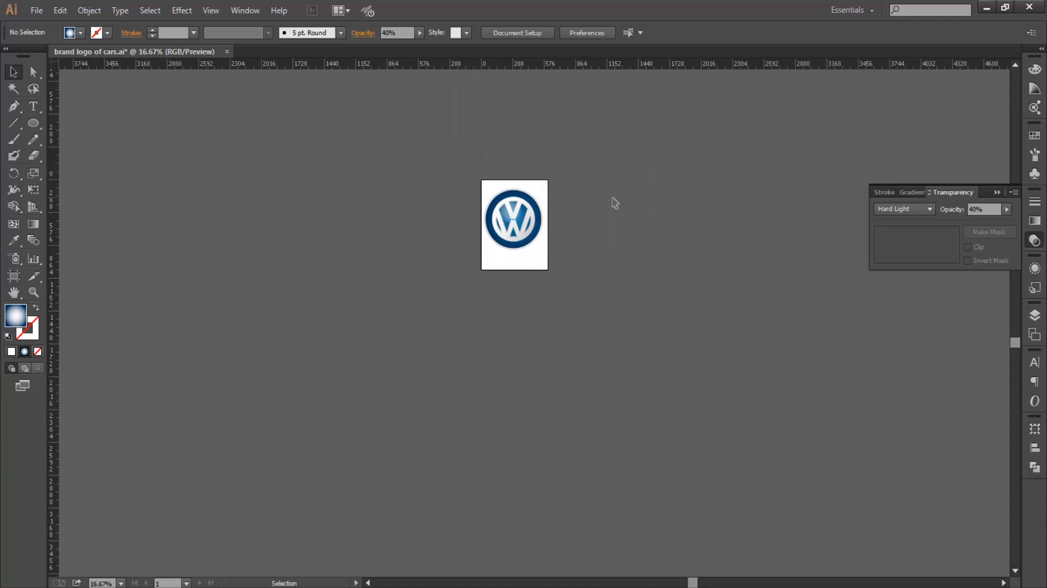
scroll(596, 226, up, 3)
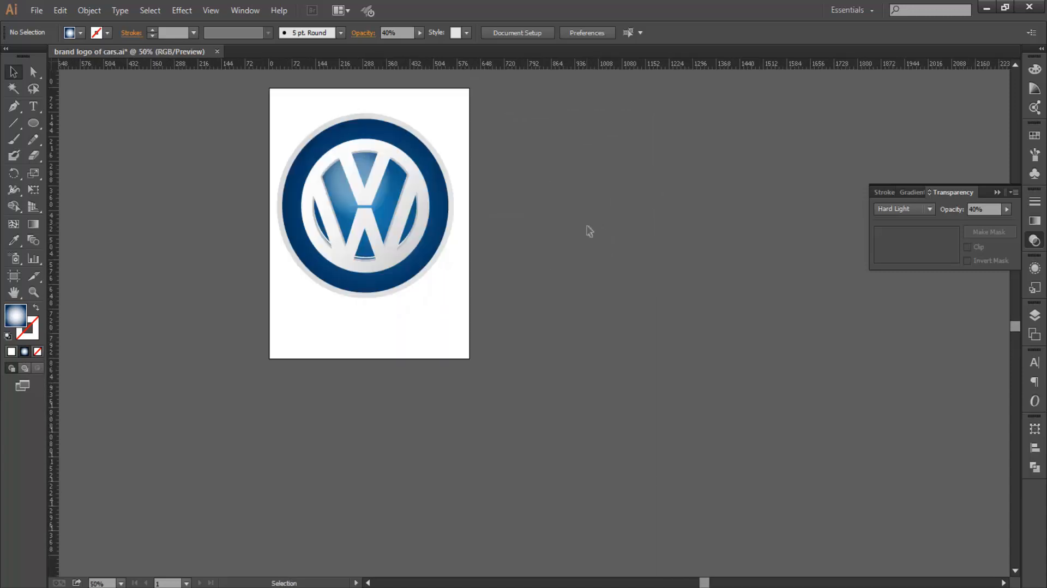
drag(589, 231, 583, 239)
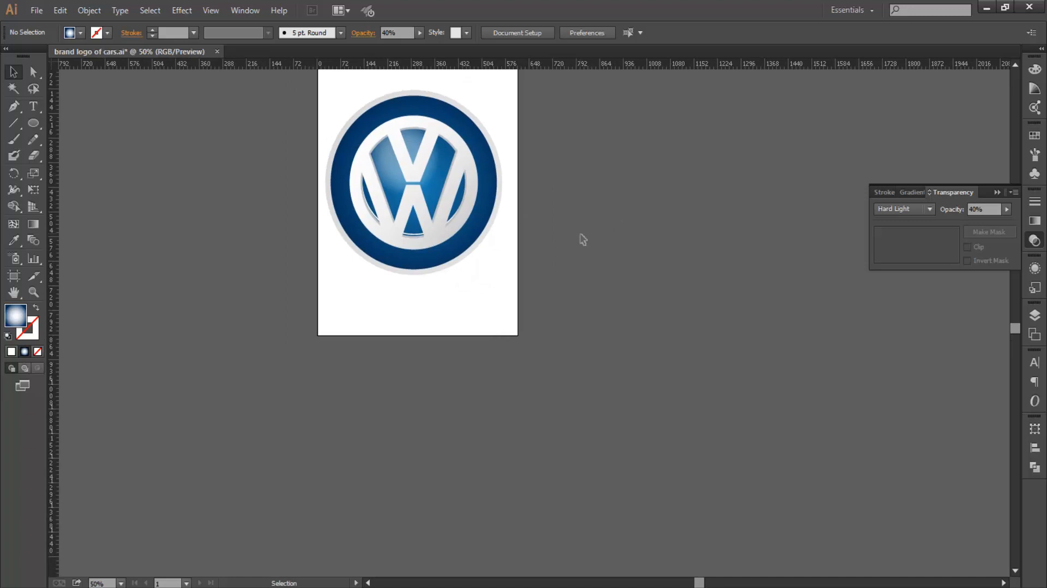
scroll(584, 227, down, 2)
scroll(582, 248, up, 2)
drag(582, 247, 590, 246)
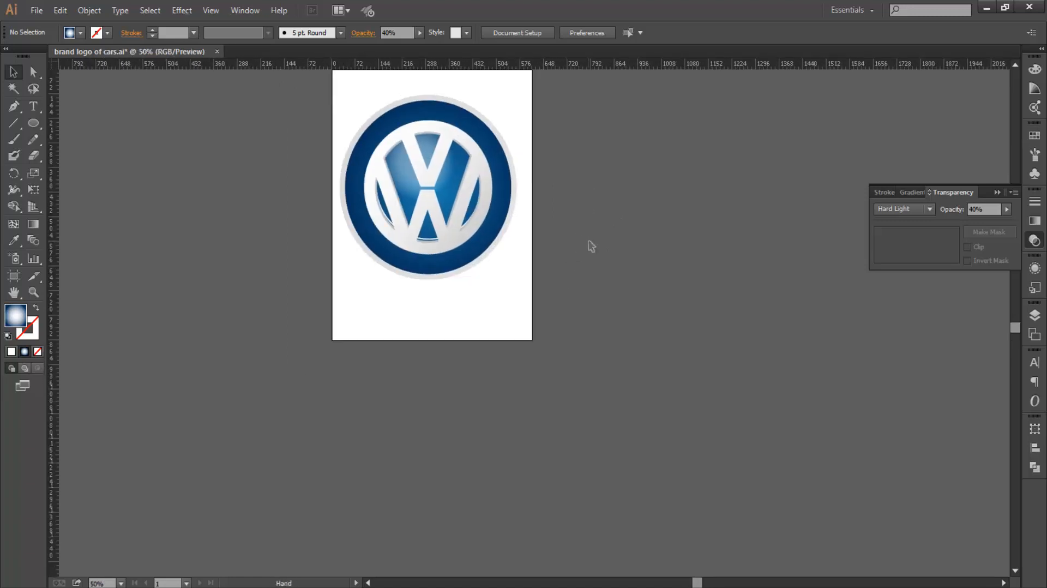